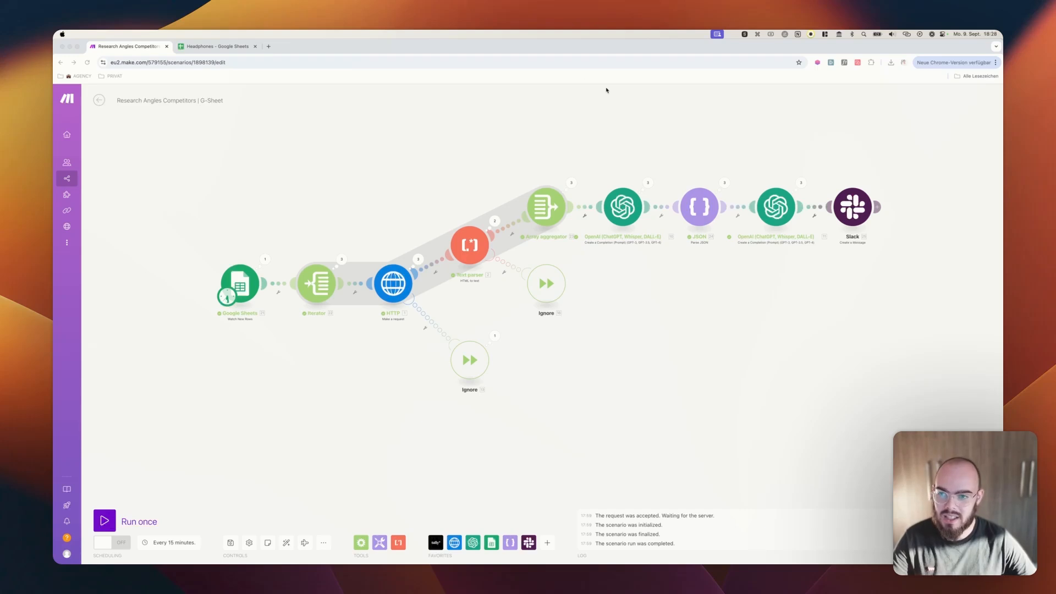
Switch to the Headphones spreadsheet in Google Sheets and review the URL header and the competitor links in column A
click(216, 46)
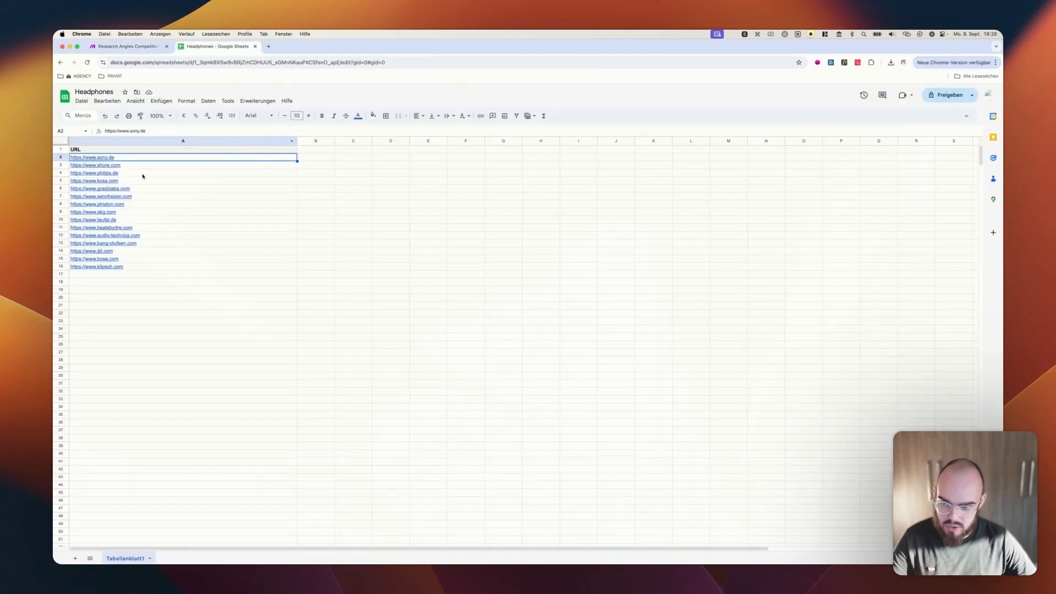
mouse_move(148, 199)
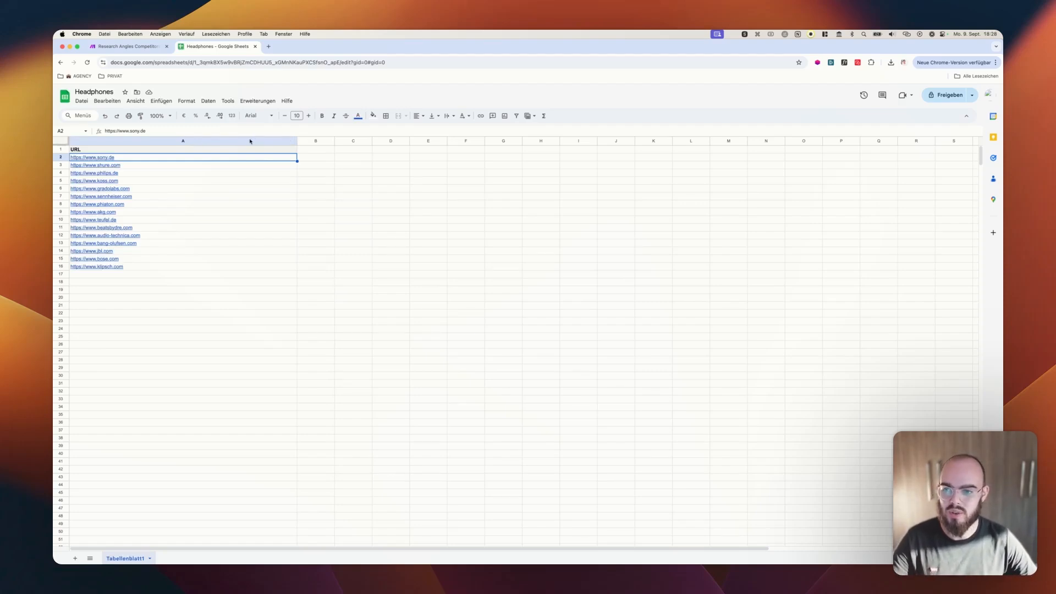
click(123, 47)
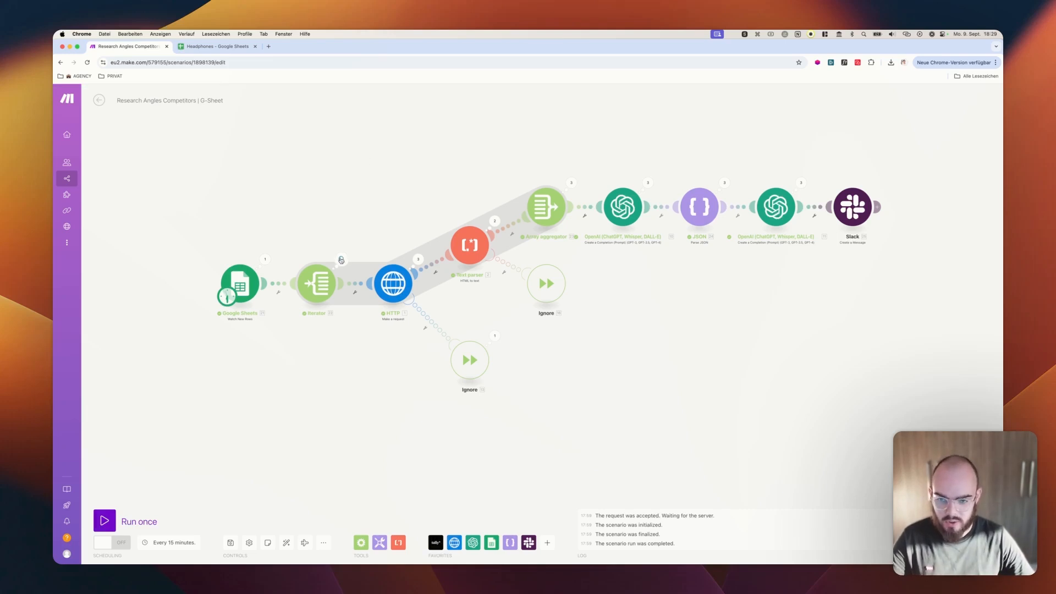
click(217, 47)
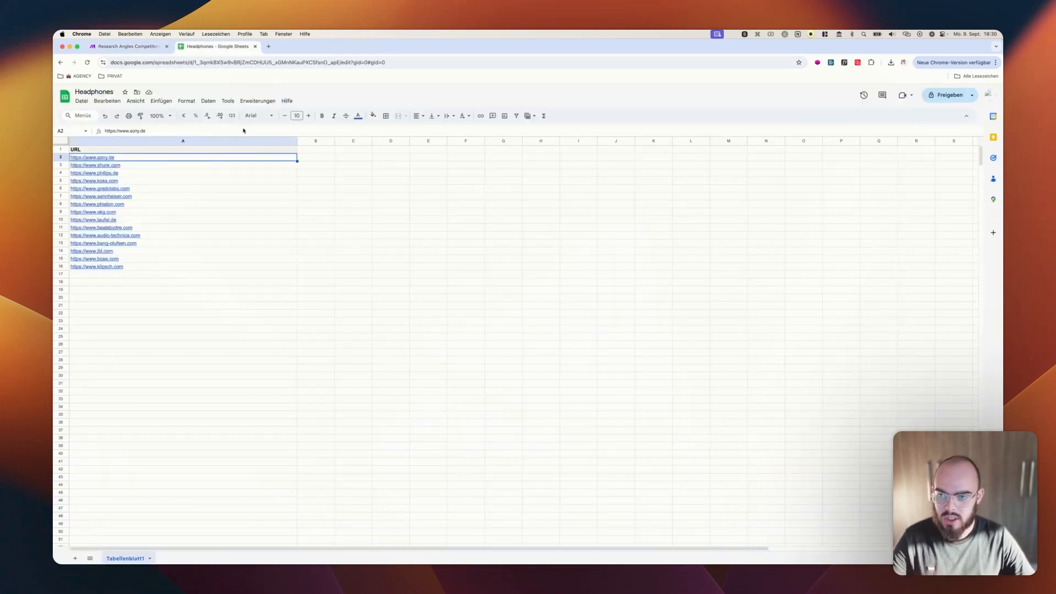
click(309, 235)
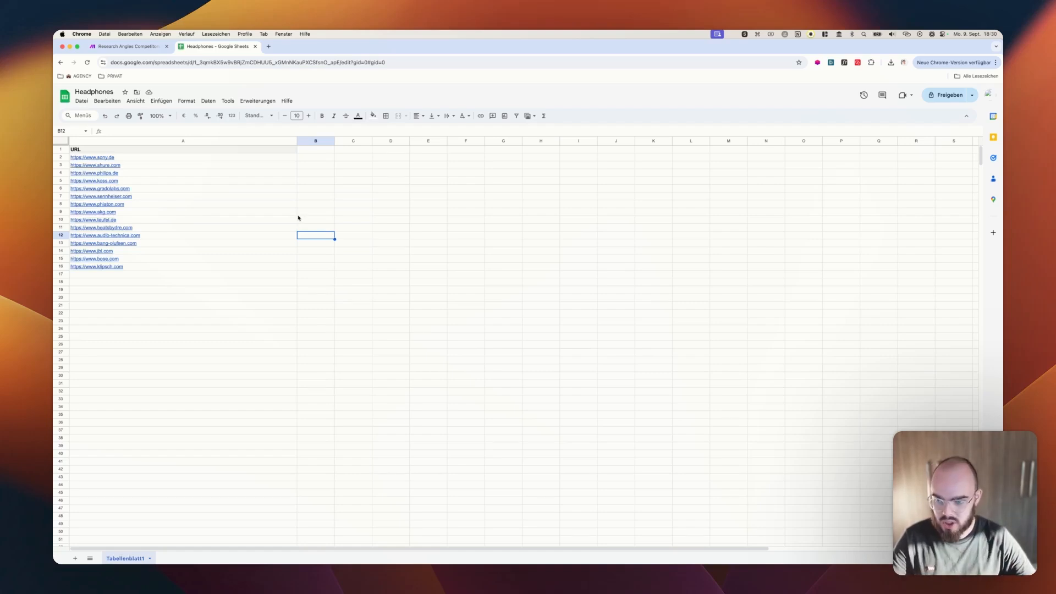
click(194, 149)
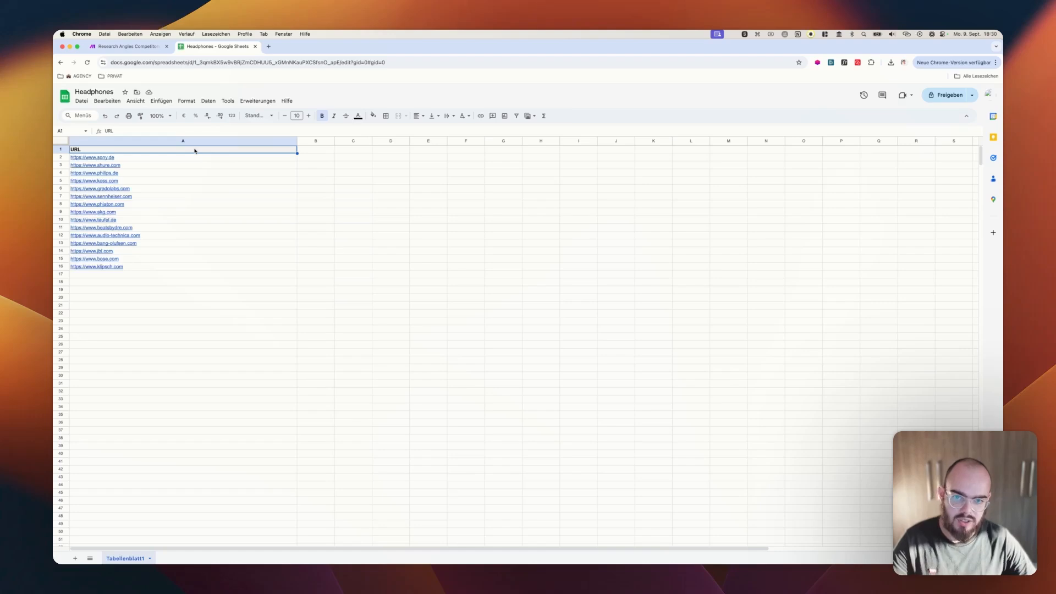
mouse_move(133, 160)
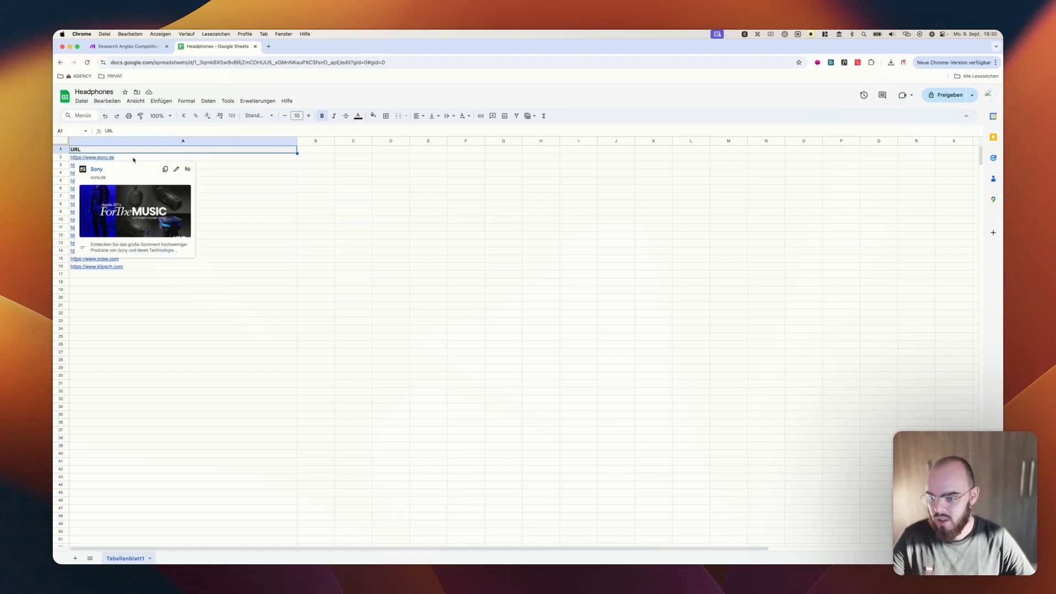
click(233, 305)
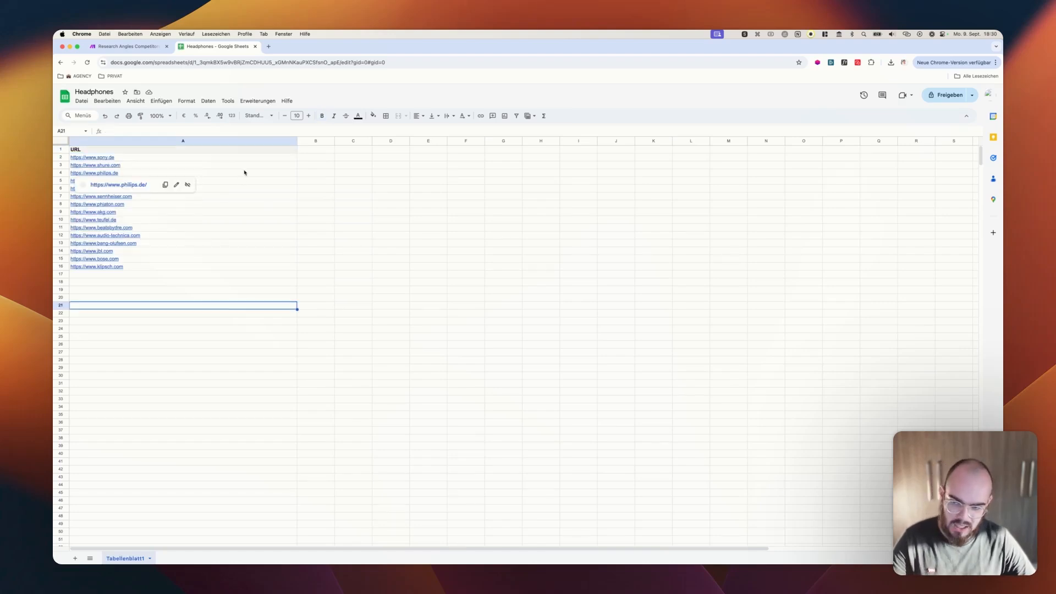
click(255, 155)
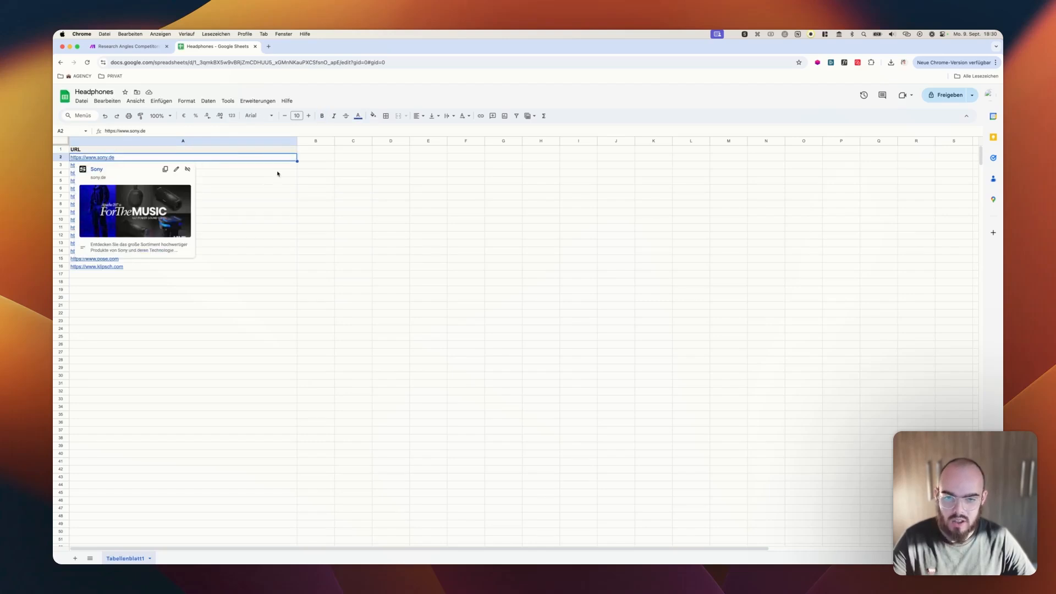
click(324, 168)
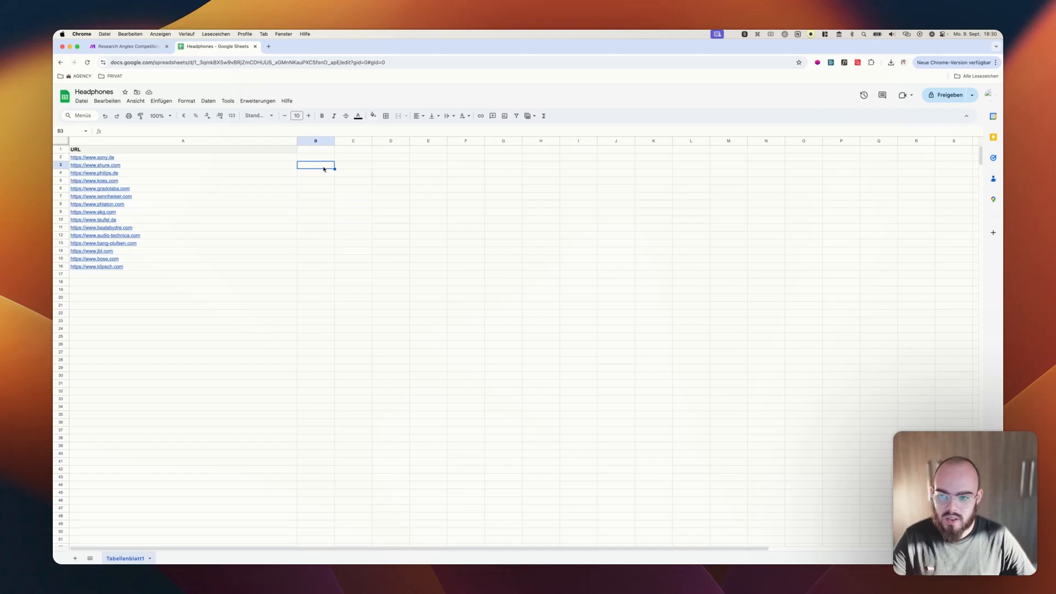
Switch back to Make and create a new scenario from the overview of all scenarios
click(139, 45)
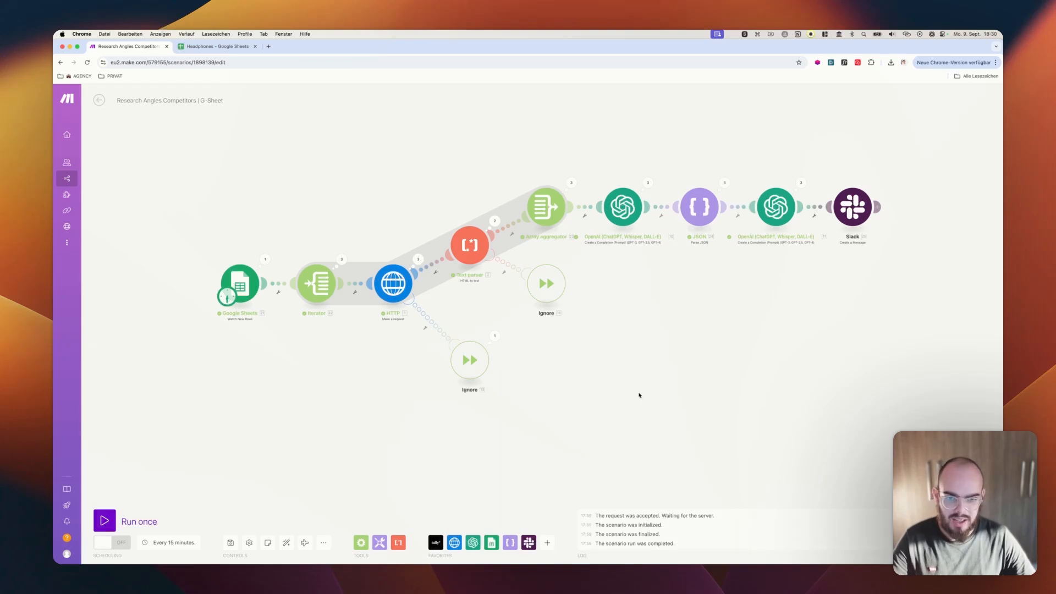
mouse_move(55, 167)
click(79, 179)
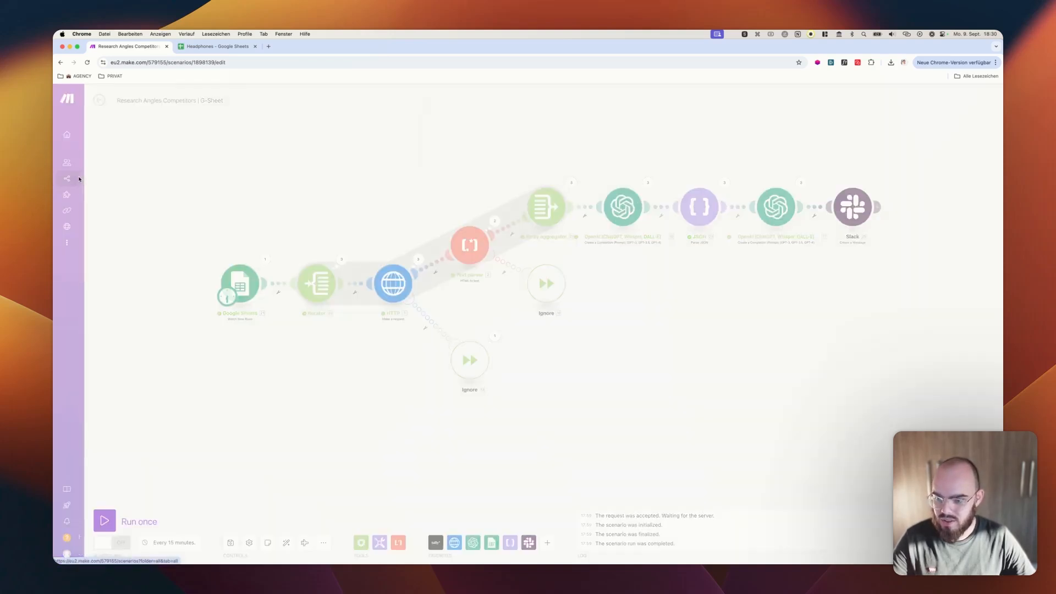
click(595, 154)
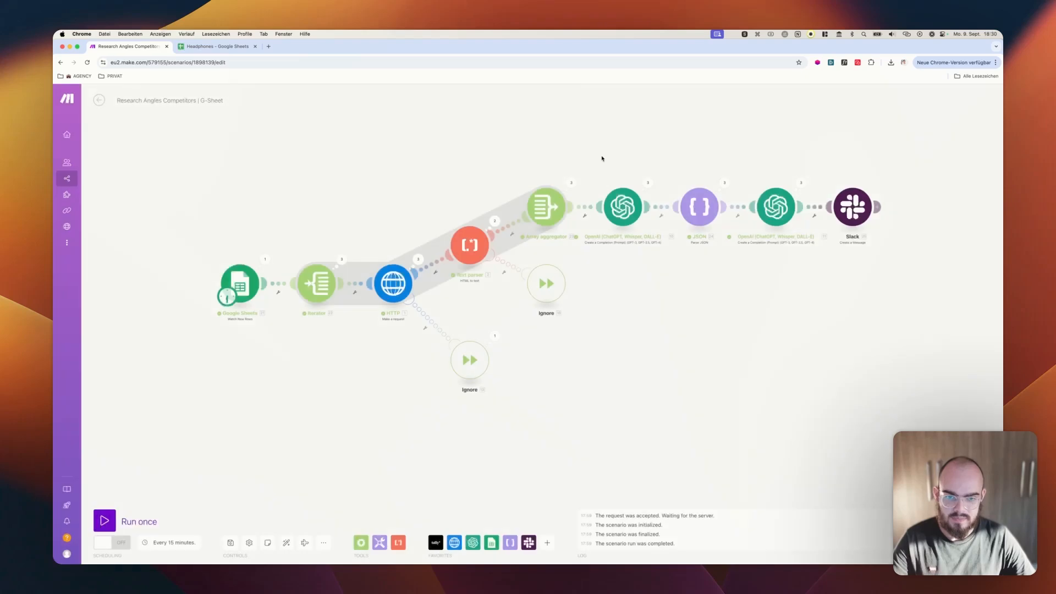
mouse_move(78, 180)
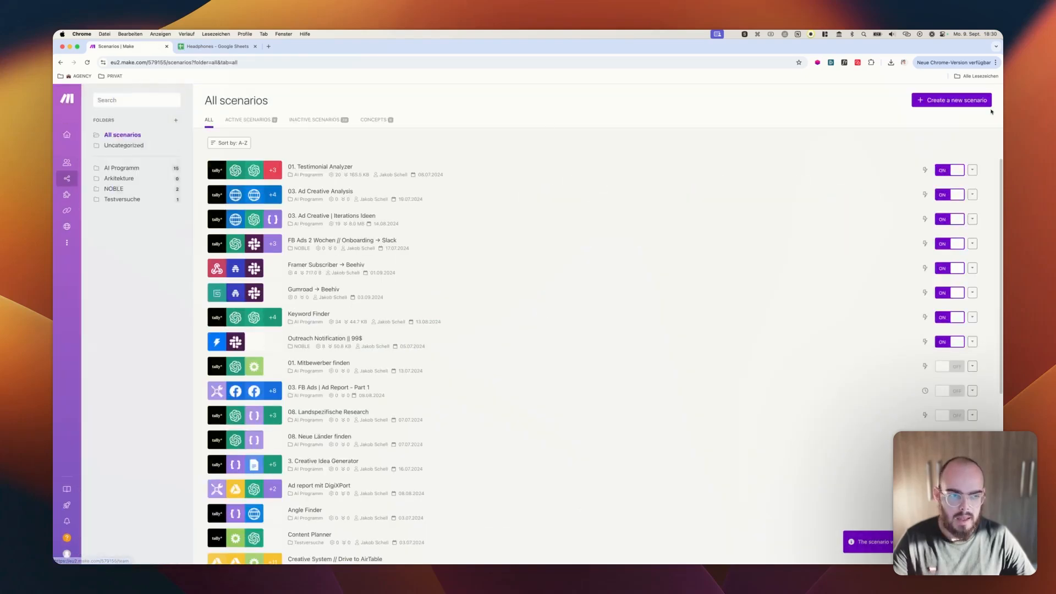
click(953, 103)
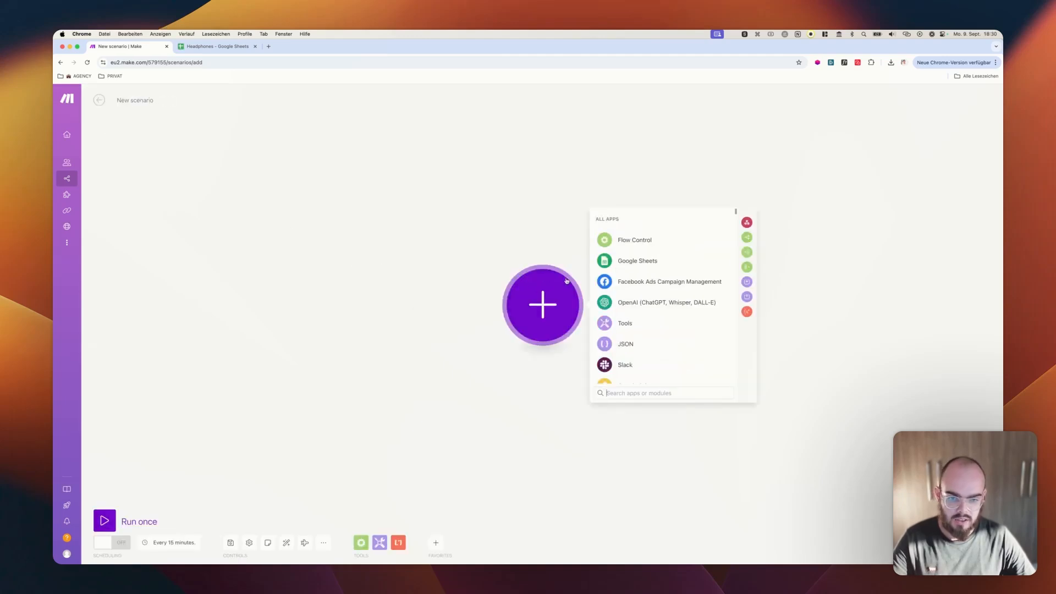
Add the Google Sheets Watch New Rows module as the scenario's trigger
click(634, 262)
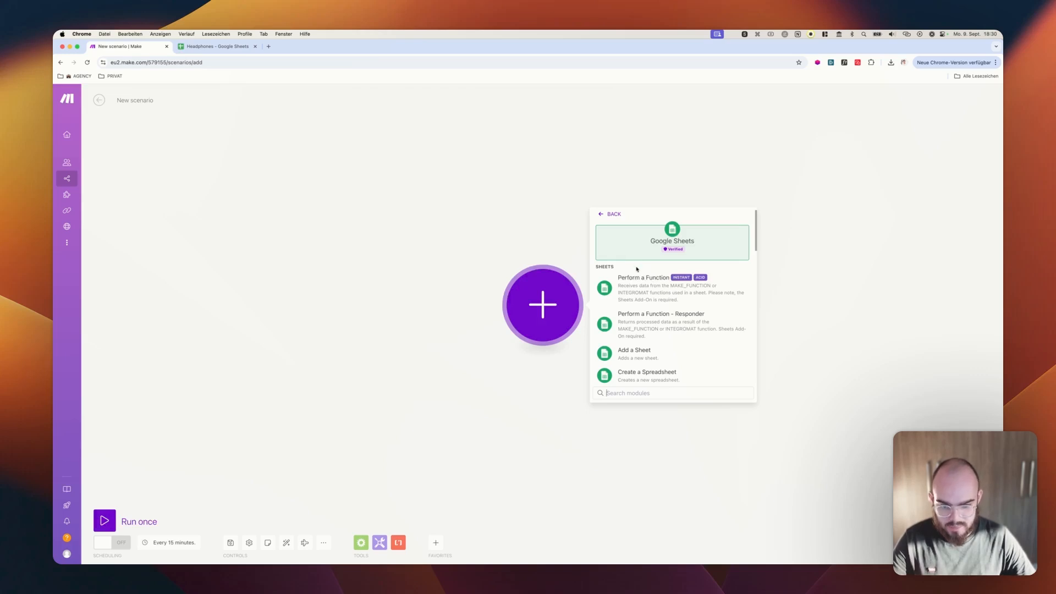
text(wat)
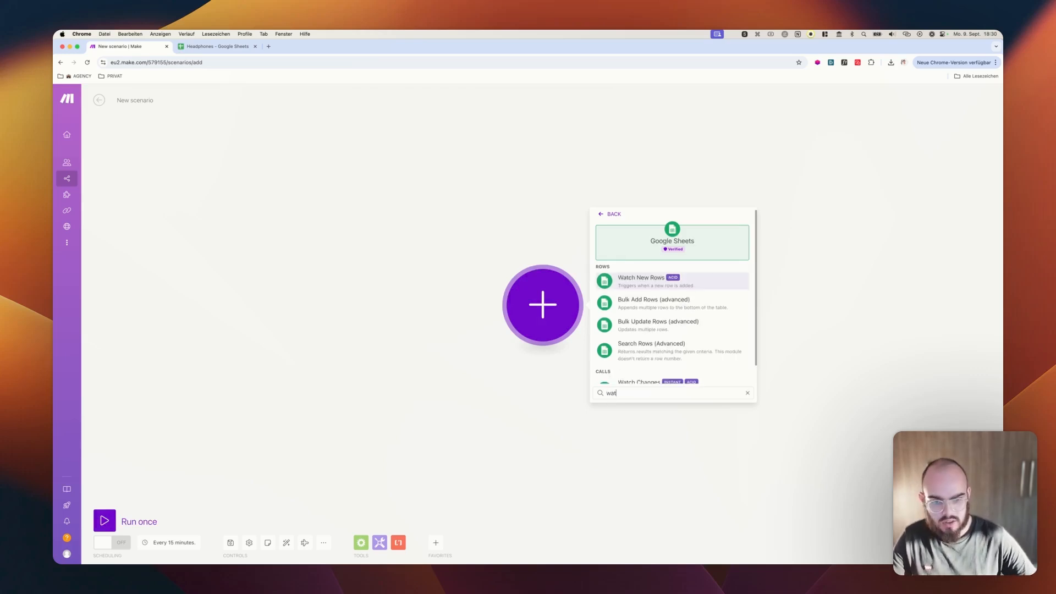
click(642, 289)
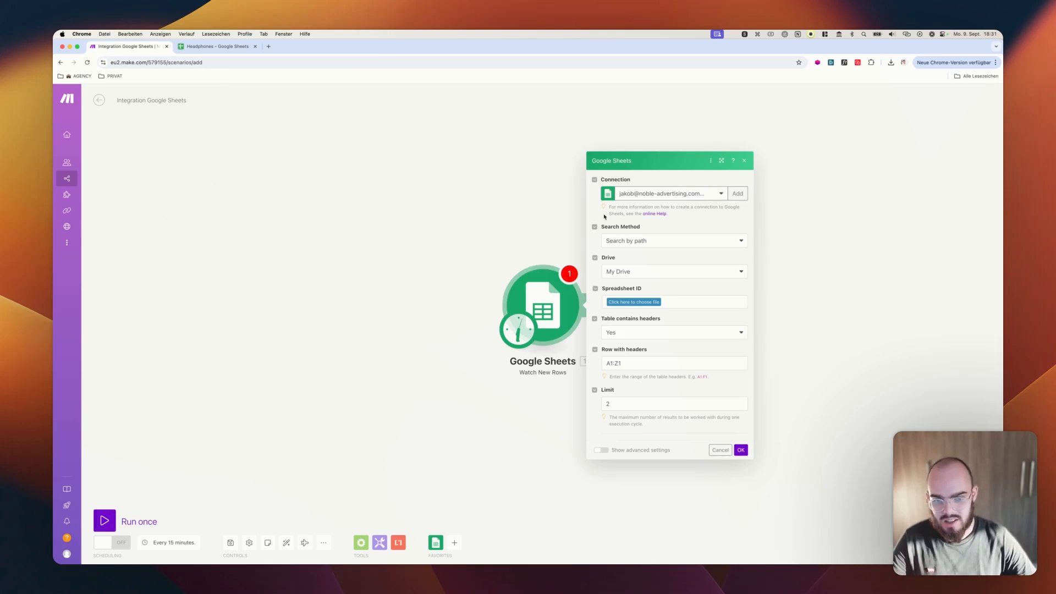
Set the trigger's search method to Search by path and its drive to My Drive
click(623, 241)
click(624, 258)
click(625, 275)
click(625, 275)
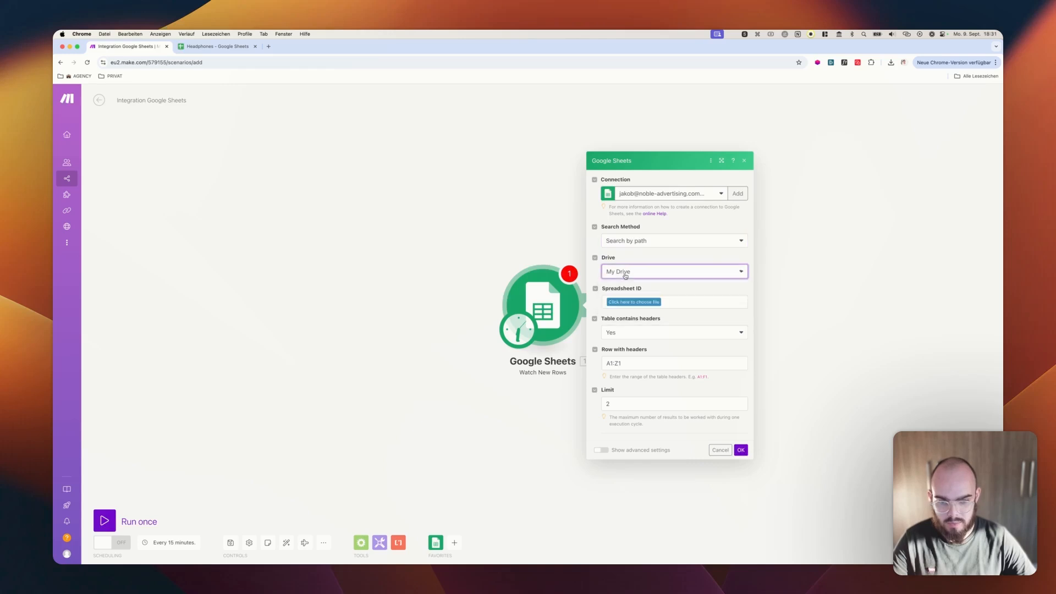
Choose the Headphones spreadsheet as the trigger's source and select its sheet Tabellenblatt1
click(629, 307)
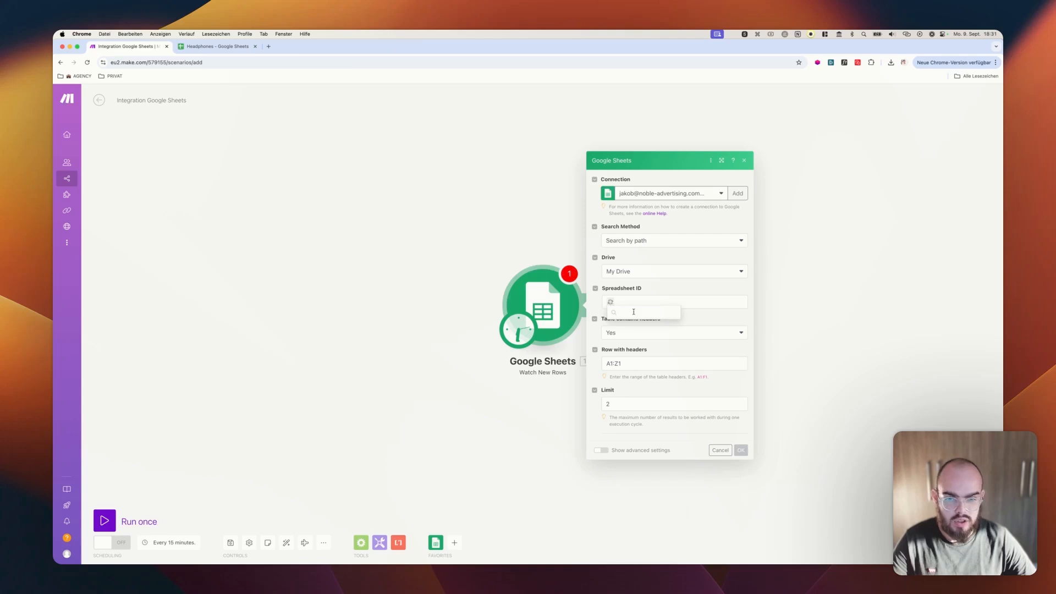
click(216, 47)
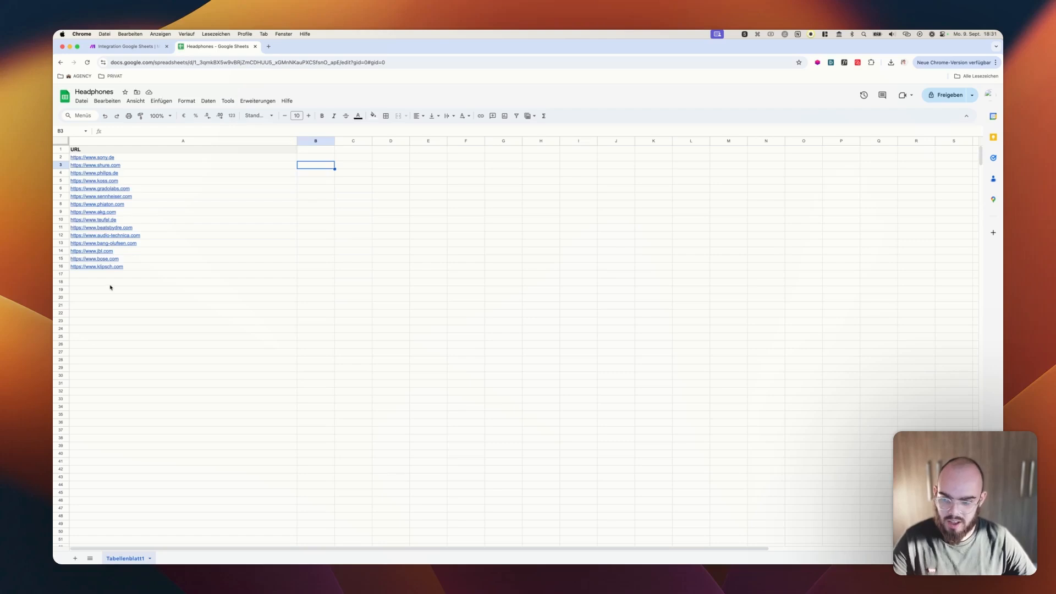
mouse_move(111, 267)
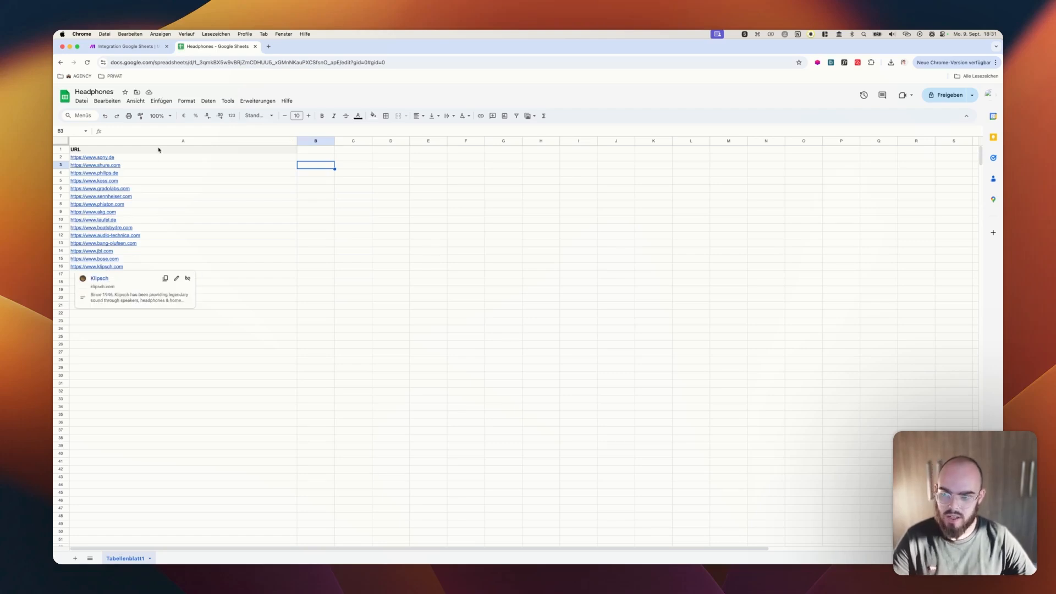
click(133, 48)
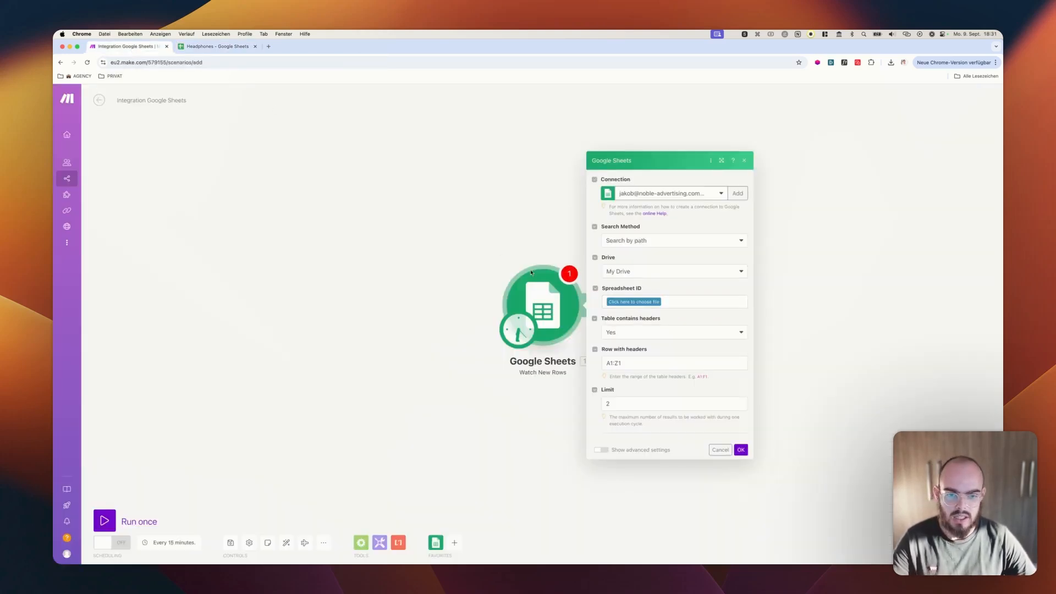
click(634, 302)
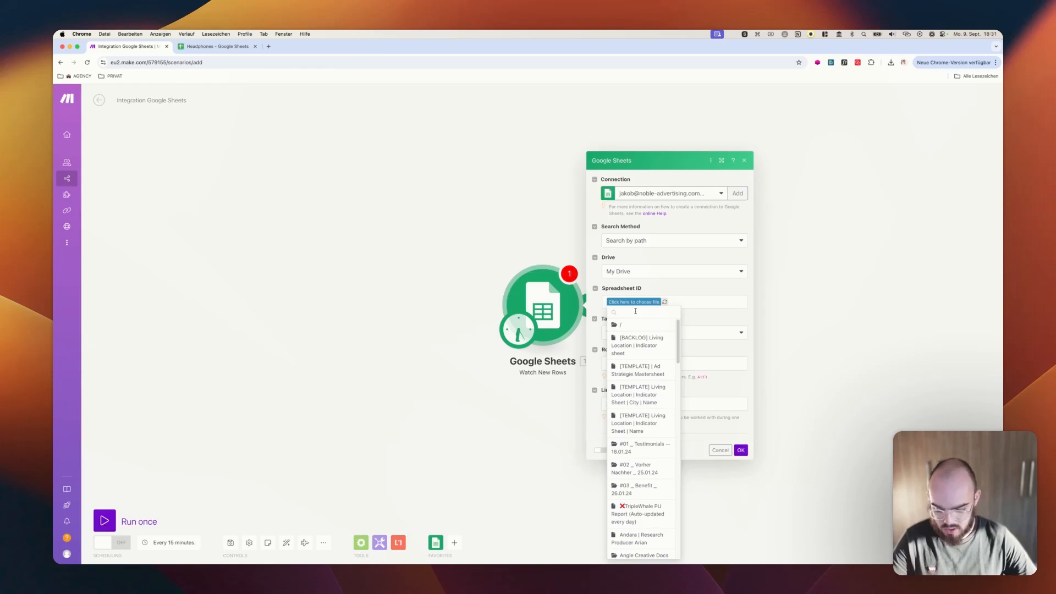
text(head)
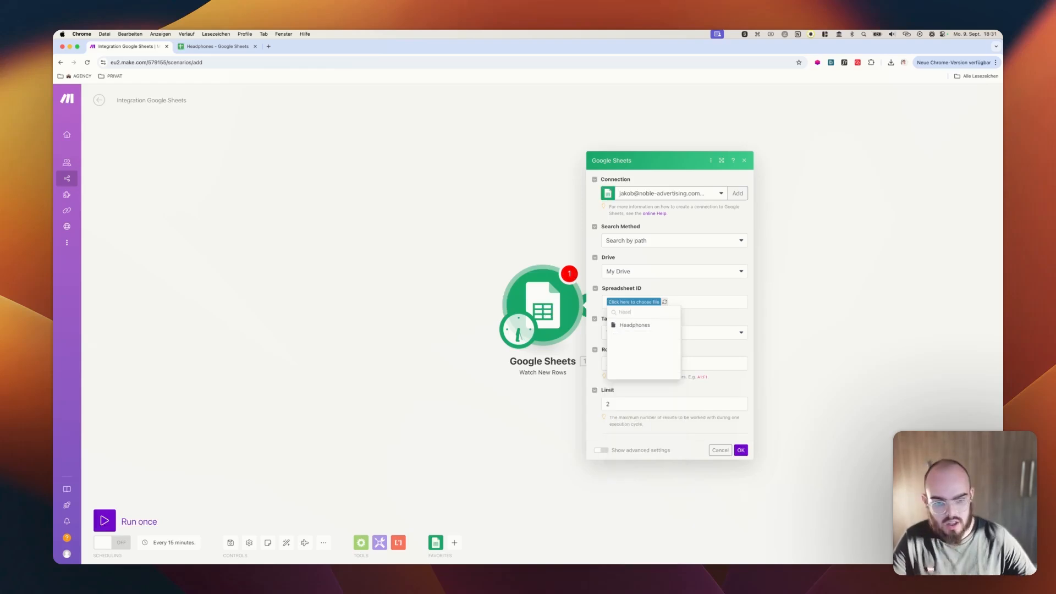
click(661, 327)
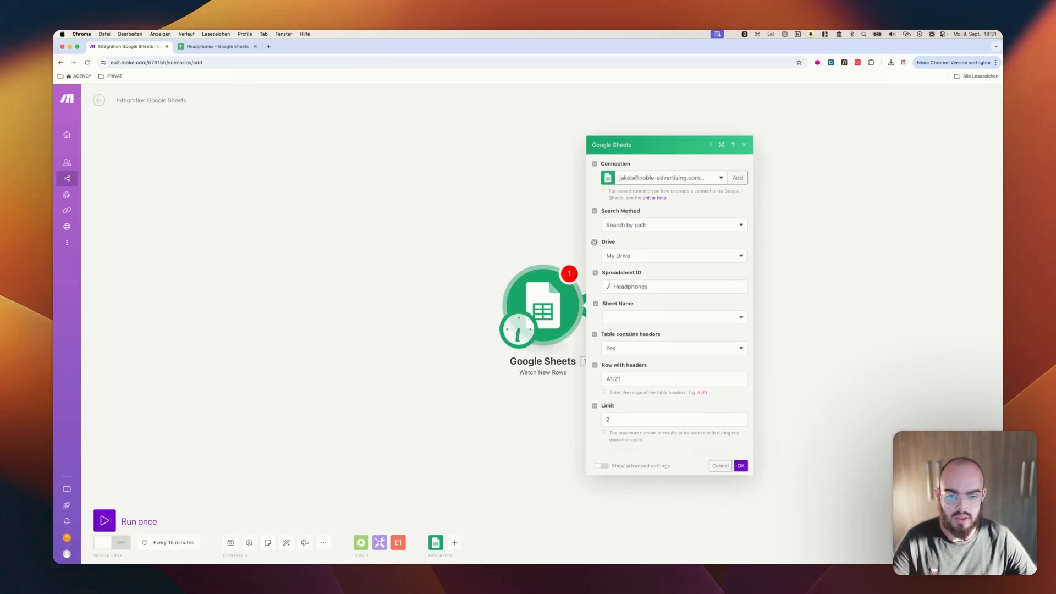
click(669, 314)
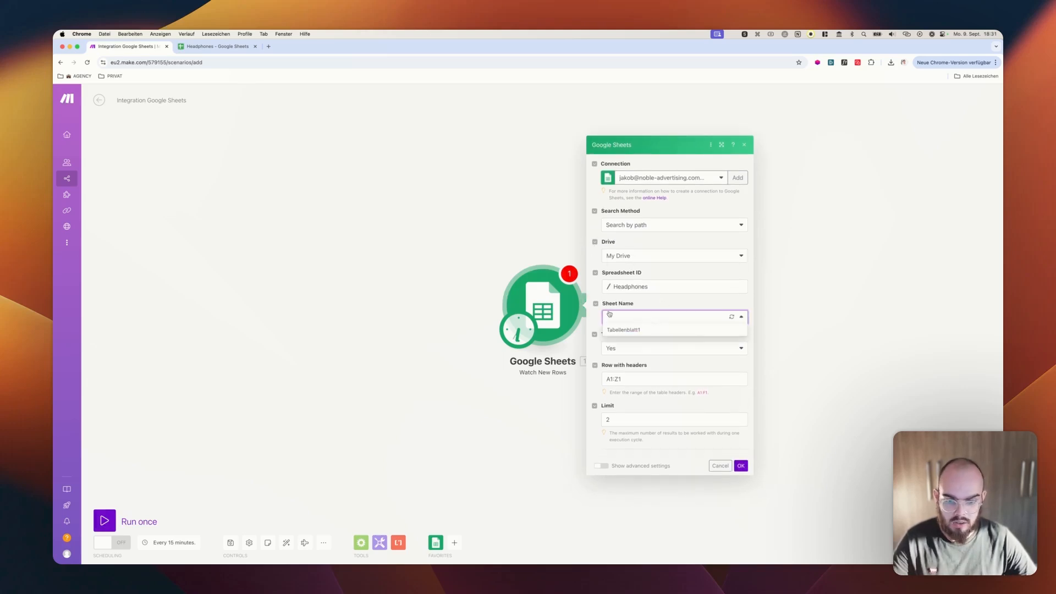
click(627, 333)
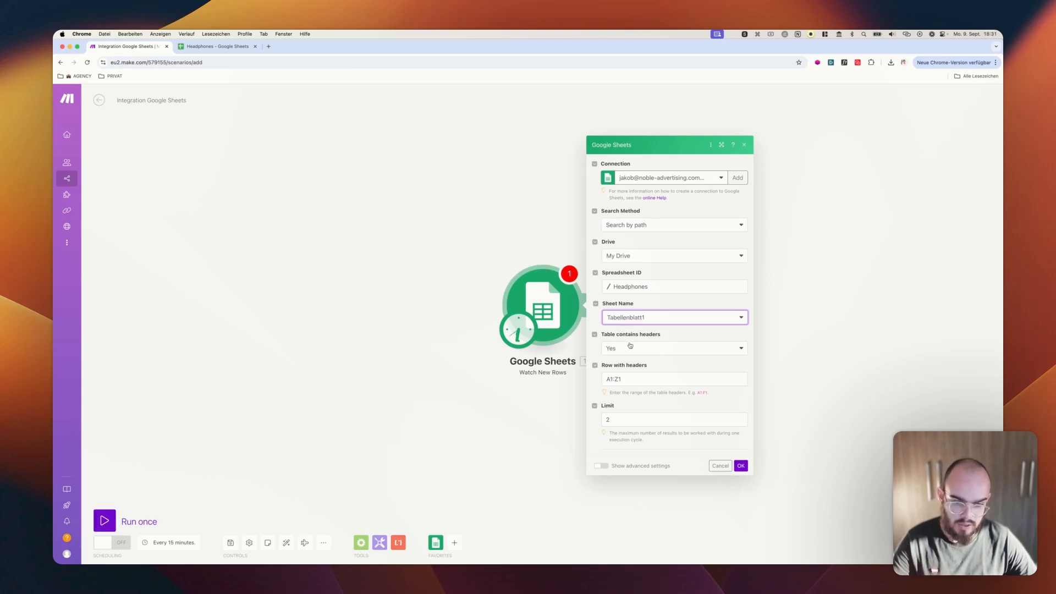
Check the URL header cell in the Headphones spreadsheet and set the trigger's row with headers to A1:1
click(215, 46)
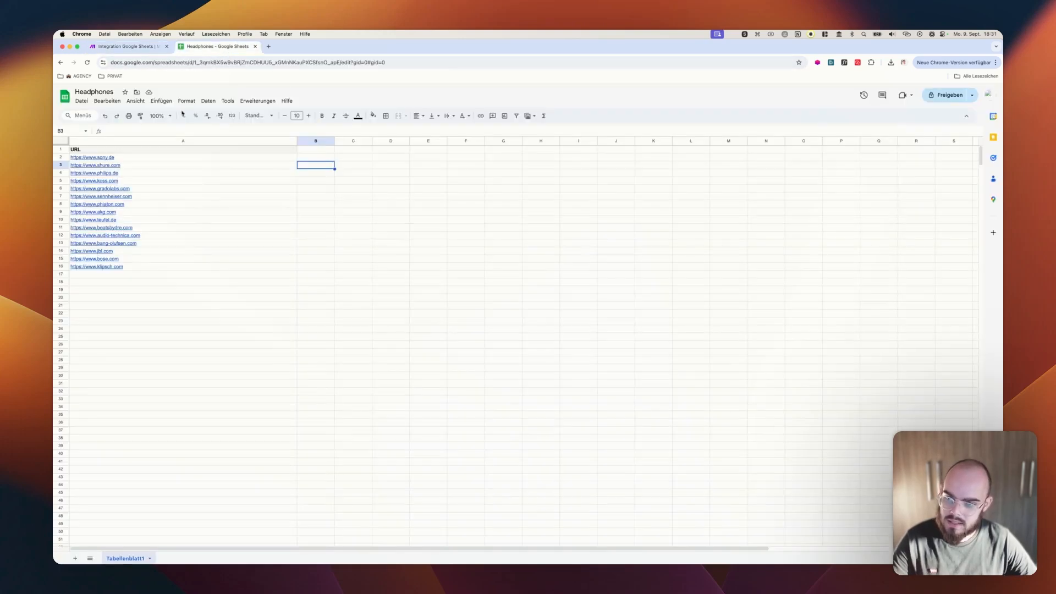
click(134, 152)
mouse_move(239, 160)
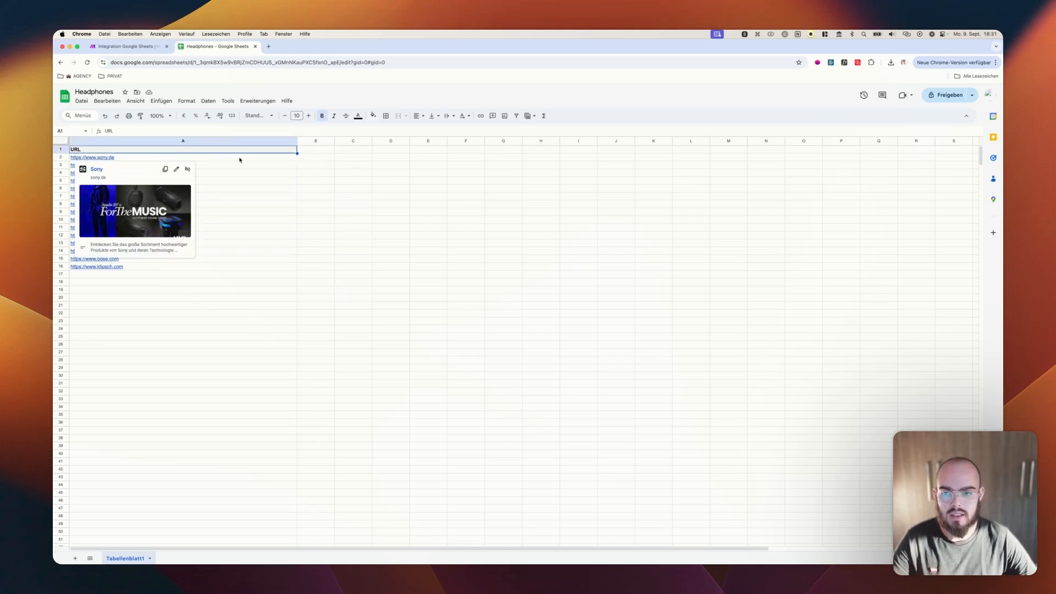
click(132, 46)
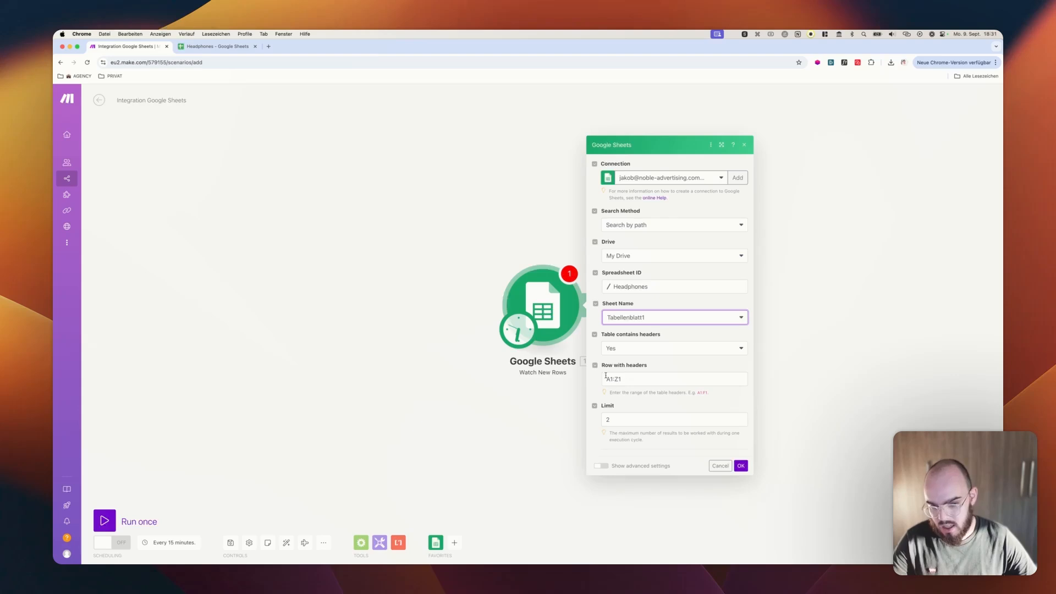
click(666, 381)
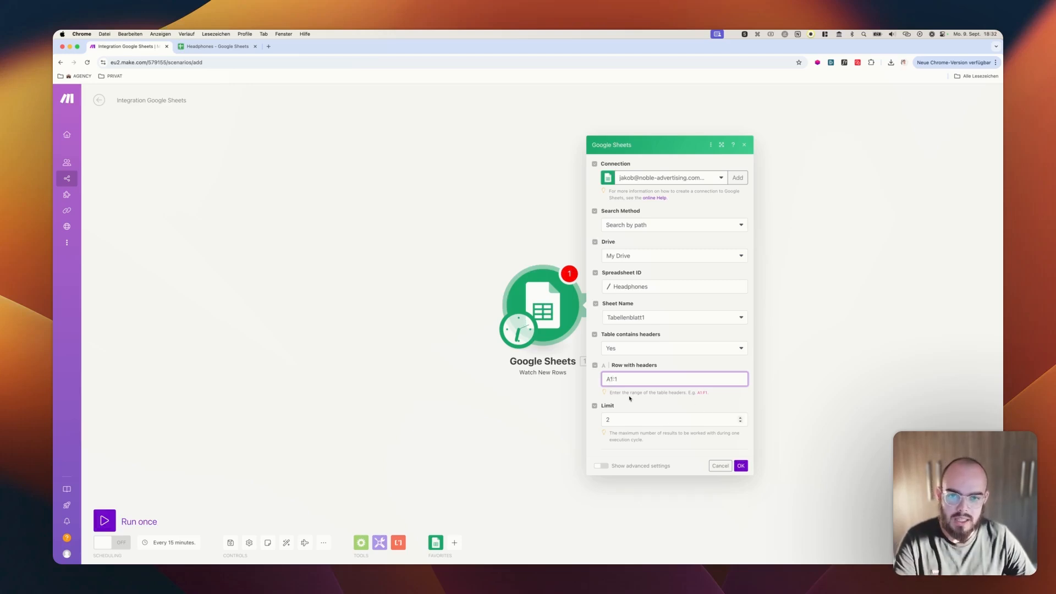
Check the URL rows in the Headphones spreadsheet, set the trigger's limit to 10 and save its settings
click(217, 46)
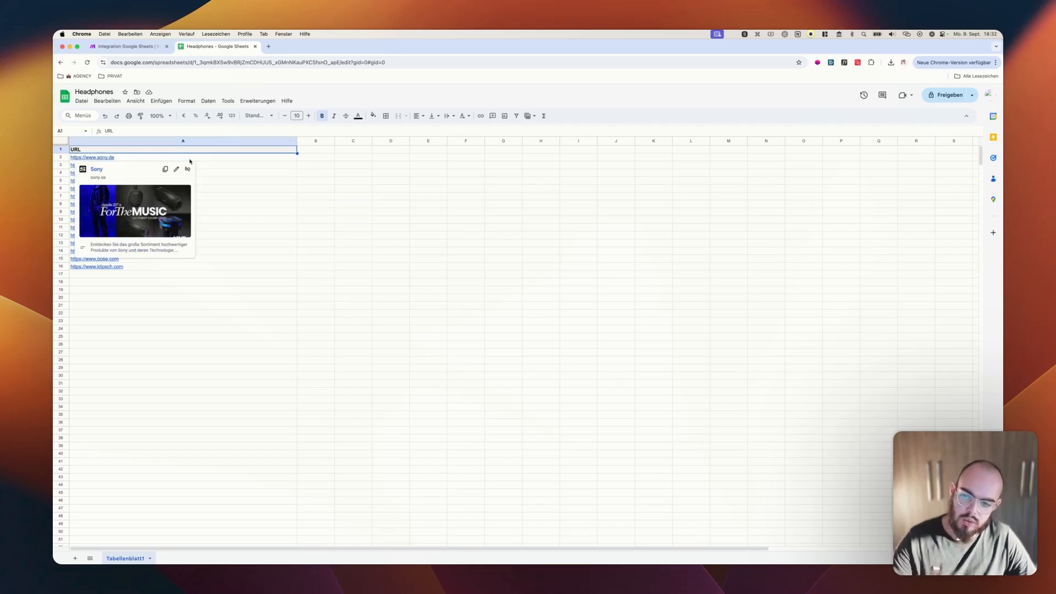
click(250, 159)
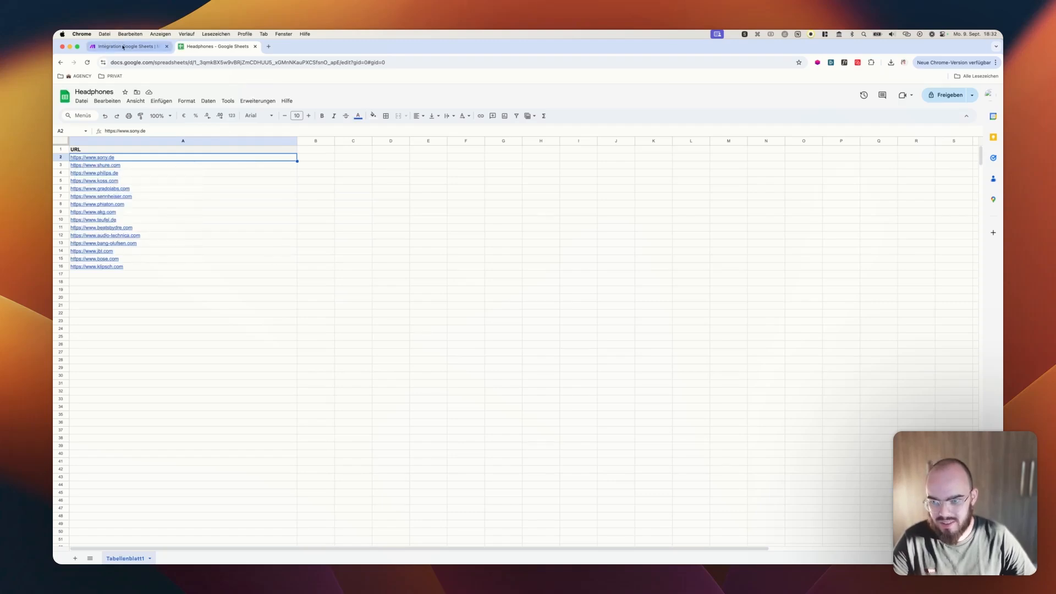
click(123, 47)
key(Tab)
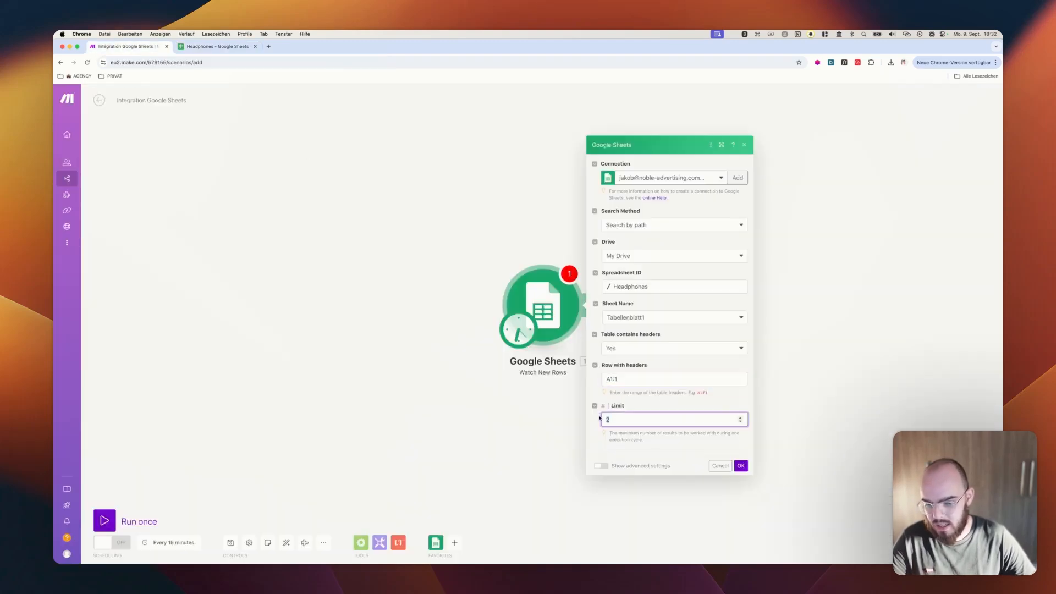
text(10)
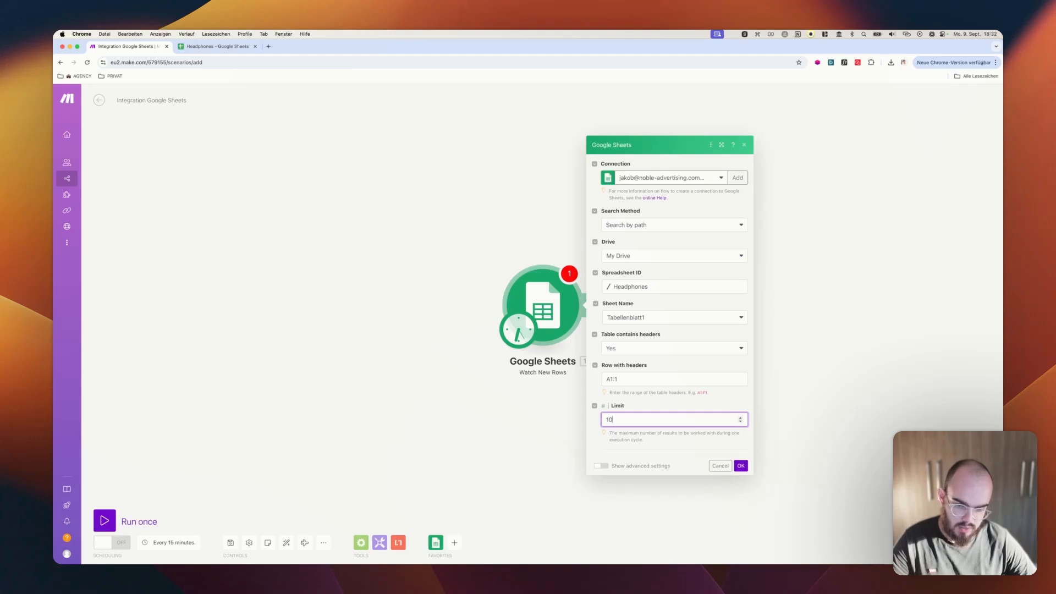
click(741, 465)
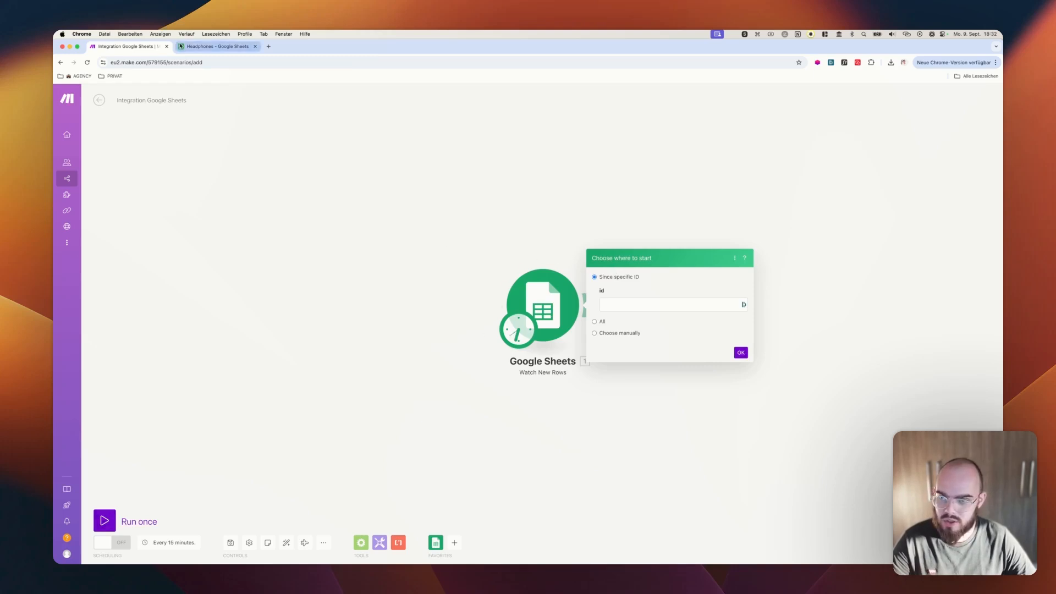
Check the first URL row in the spreadsheet and set the trigger's starting point to All
click(186, 47)
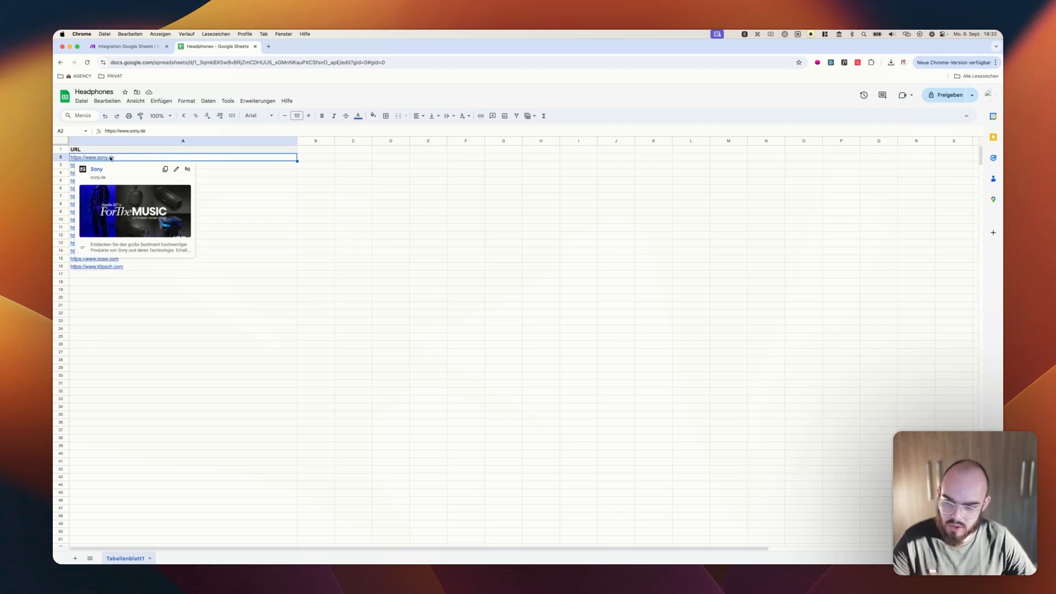
click(215, 290)
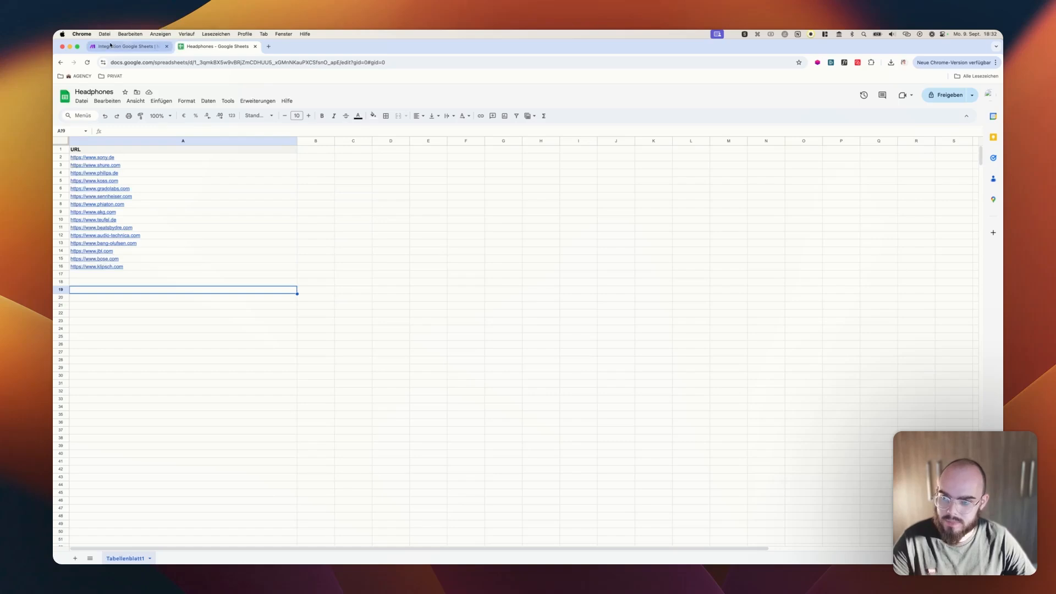
click(112, 48)
click(594, 334)
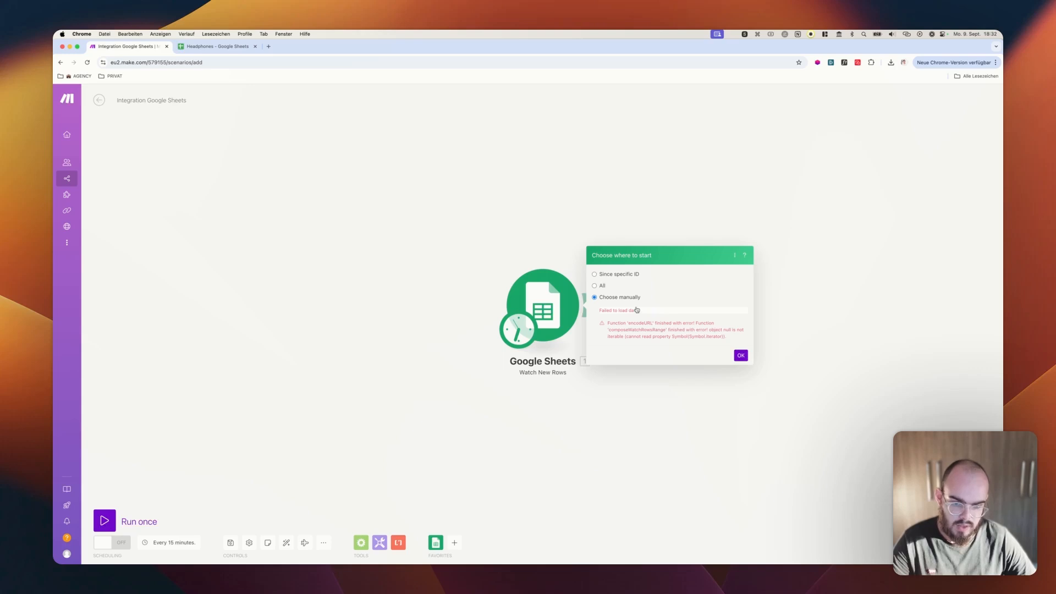
click(600, 286)
click(600, 296)
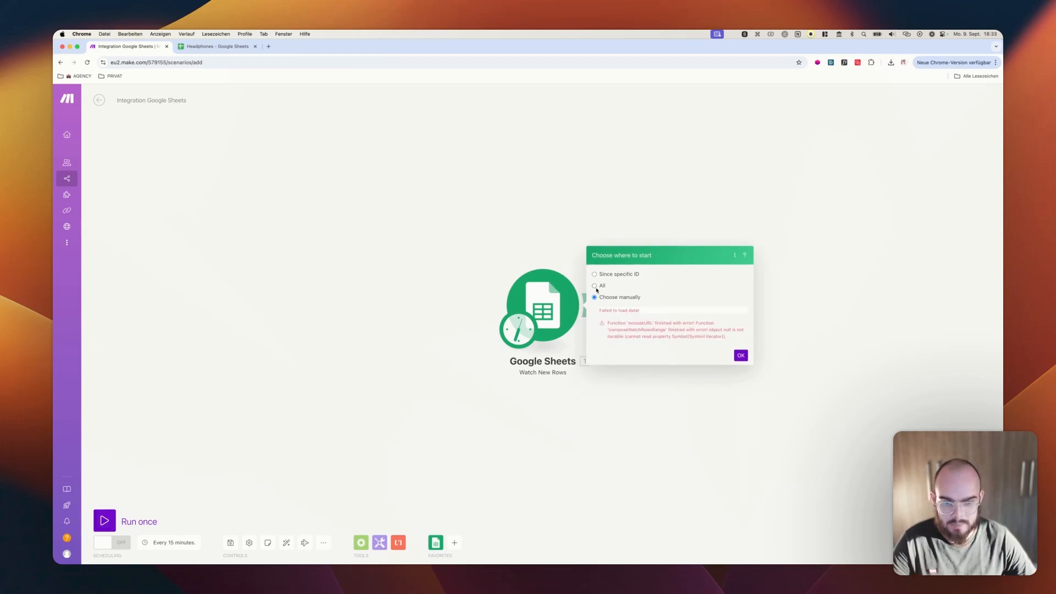
click(595, 287)
click(742, 314)
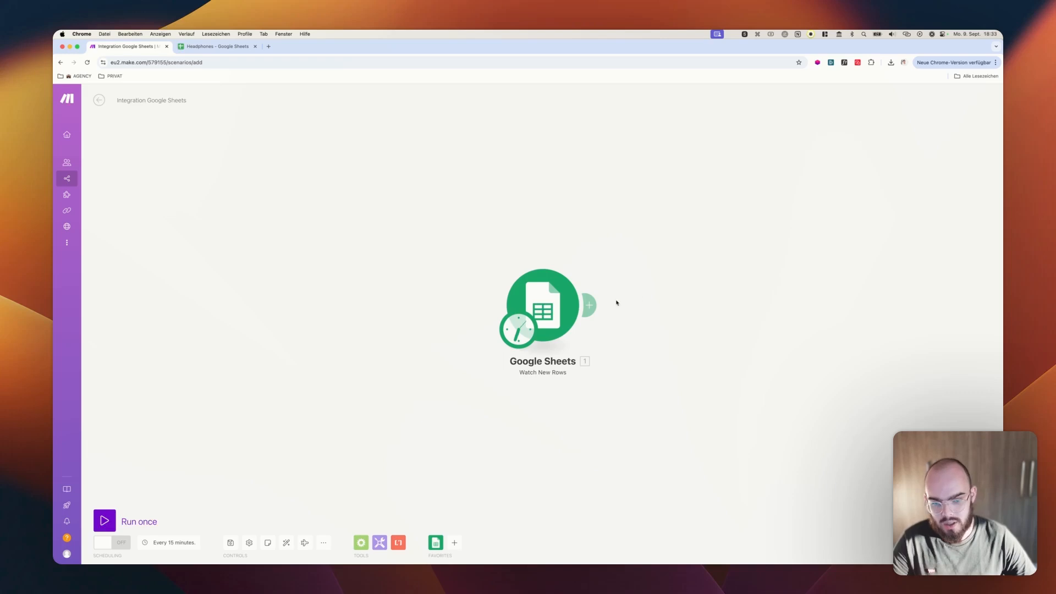
Add an Iterator after the Google Sheets trigger with its array left empty and run the scenario once despite warnings
click(592, 305)
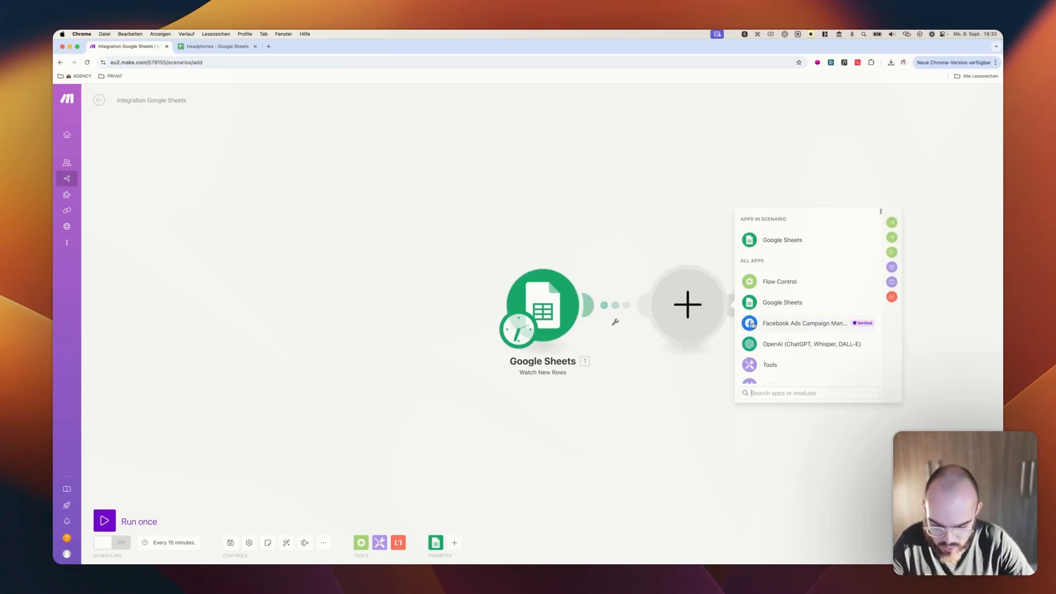
text(rou)
click(788, 243)
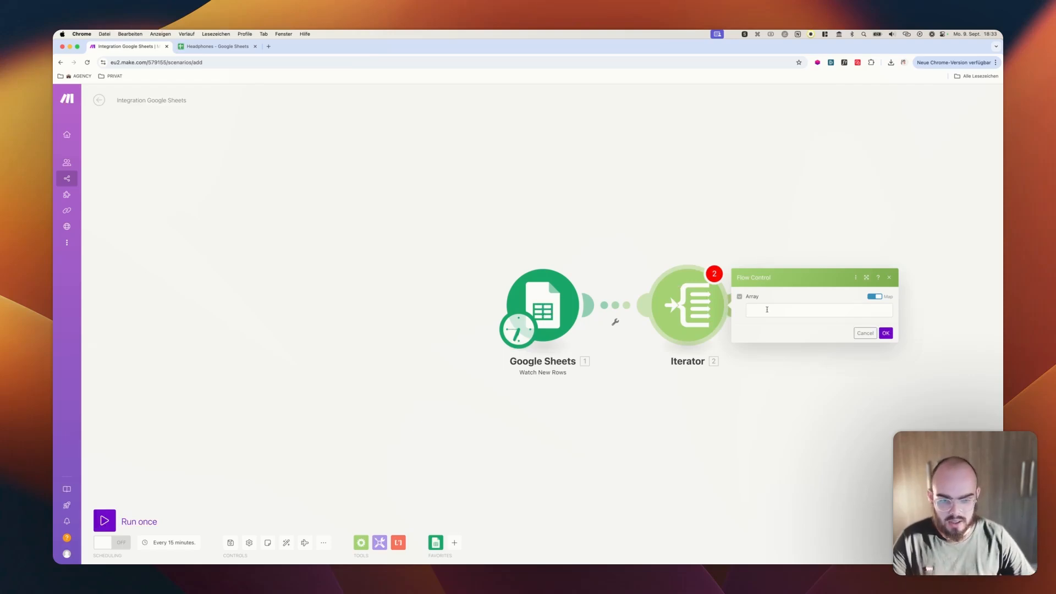
click(766, 309)
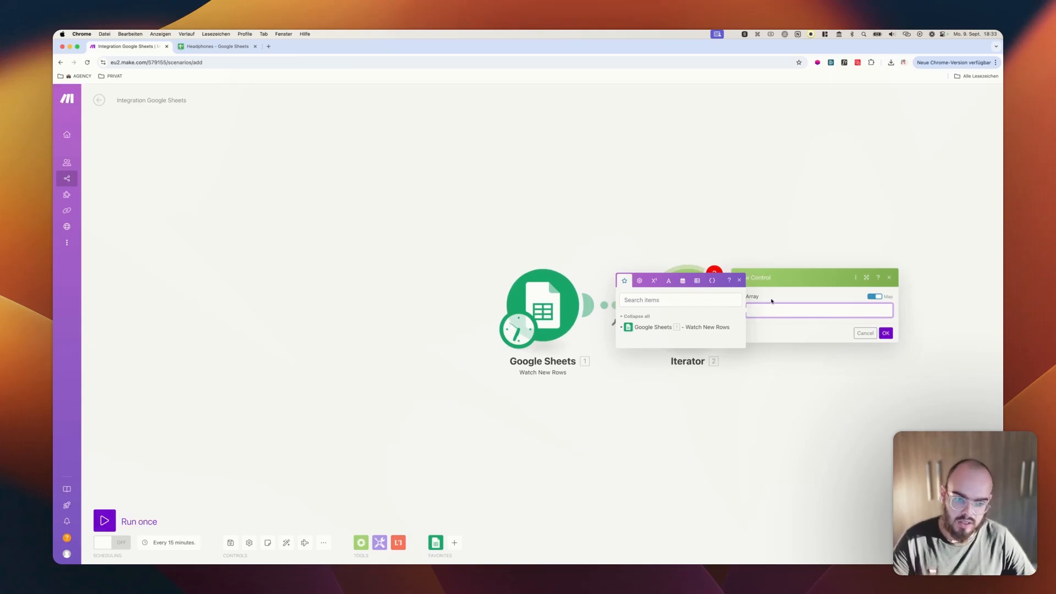
click(885, 334)
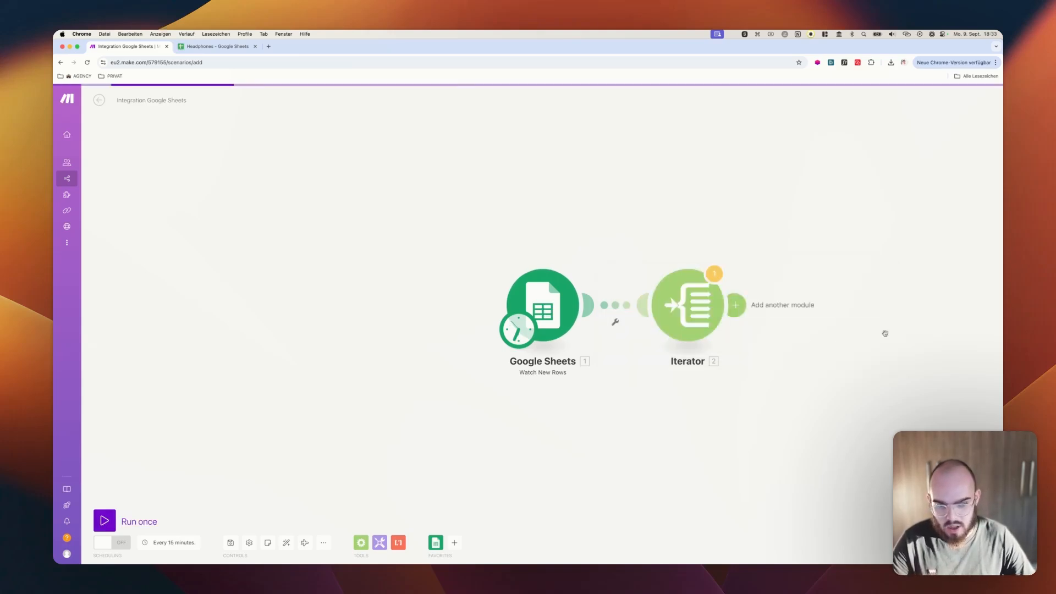
click(101, 520)
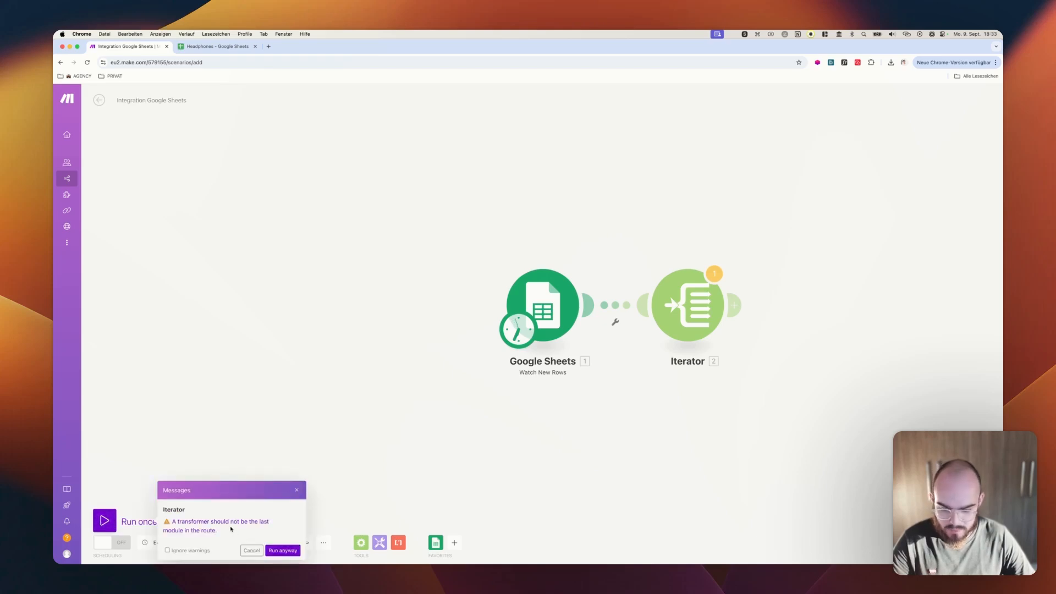
click(289, 552)
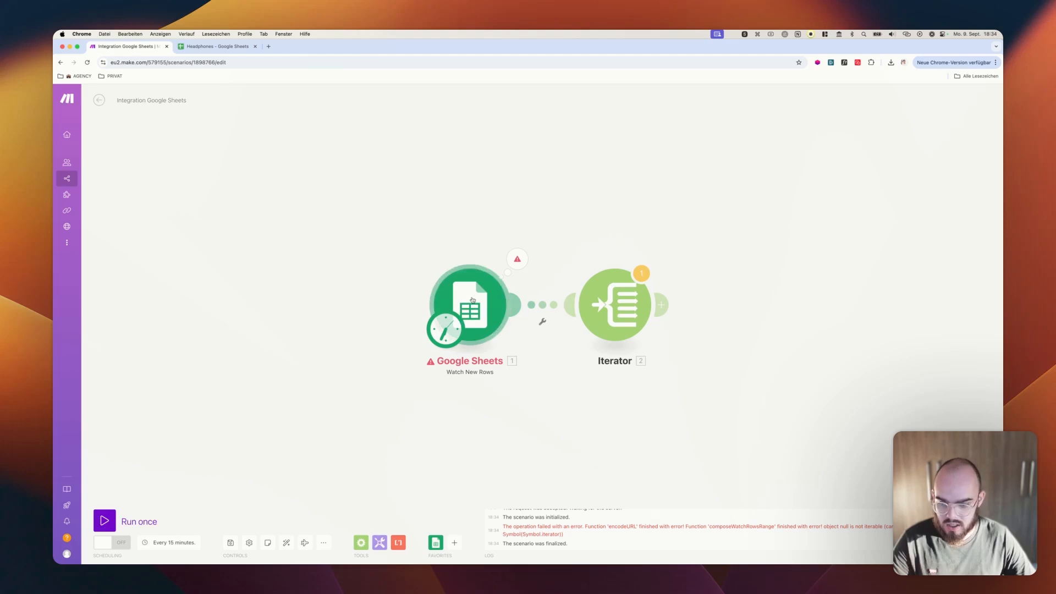
Set the Google Sheets trigger's row with headers to A1:Z1 and save its settings
click(505, 278)
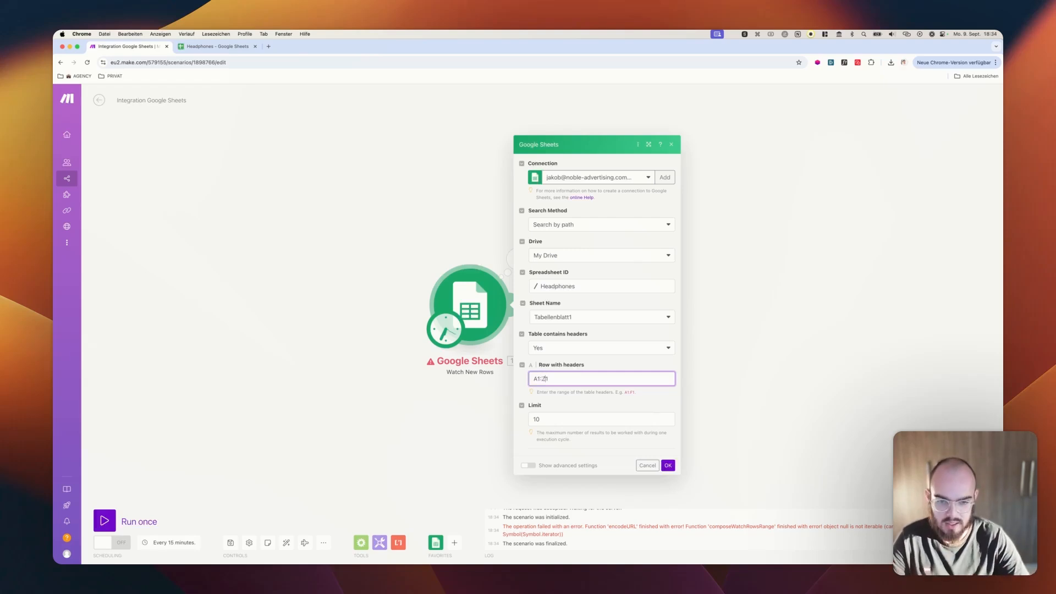
drag(541, 379, 546, 379)
click(669, 465)
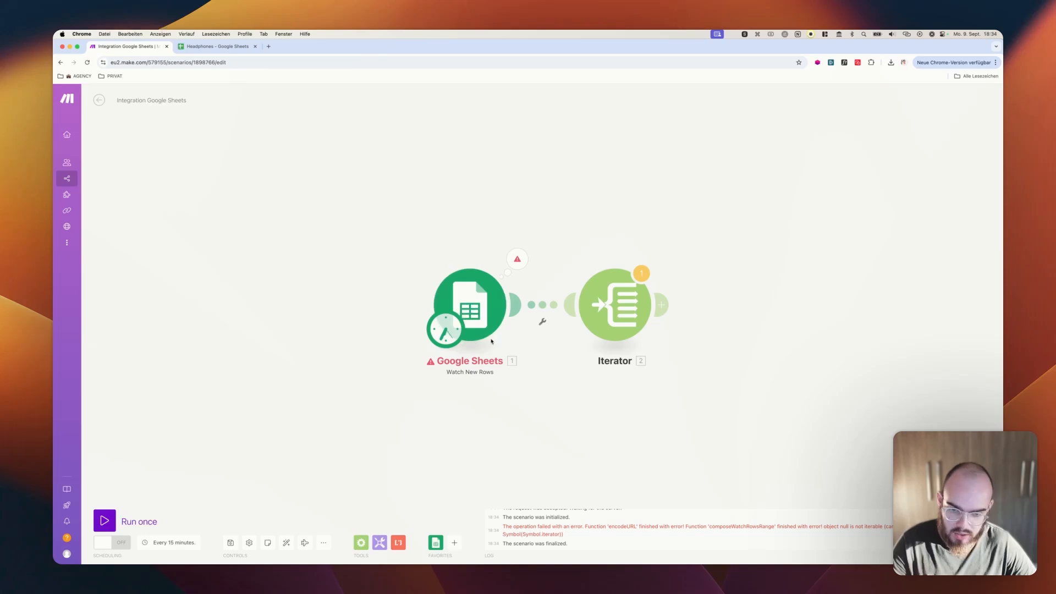
right_click(474, 304)
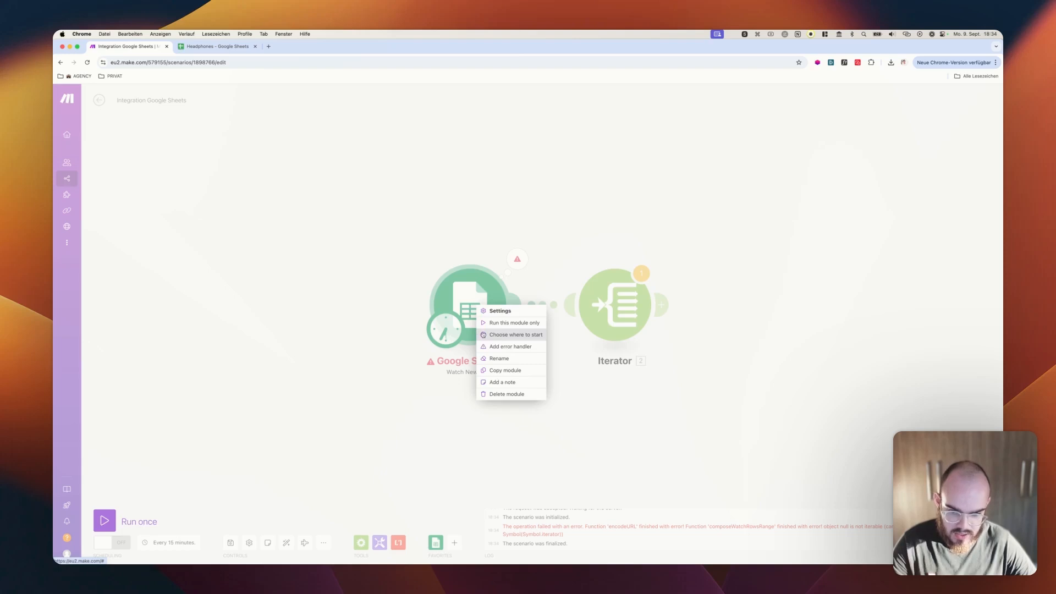
click(498, 335)
click(529, 334)
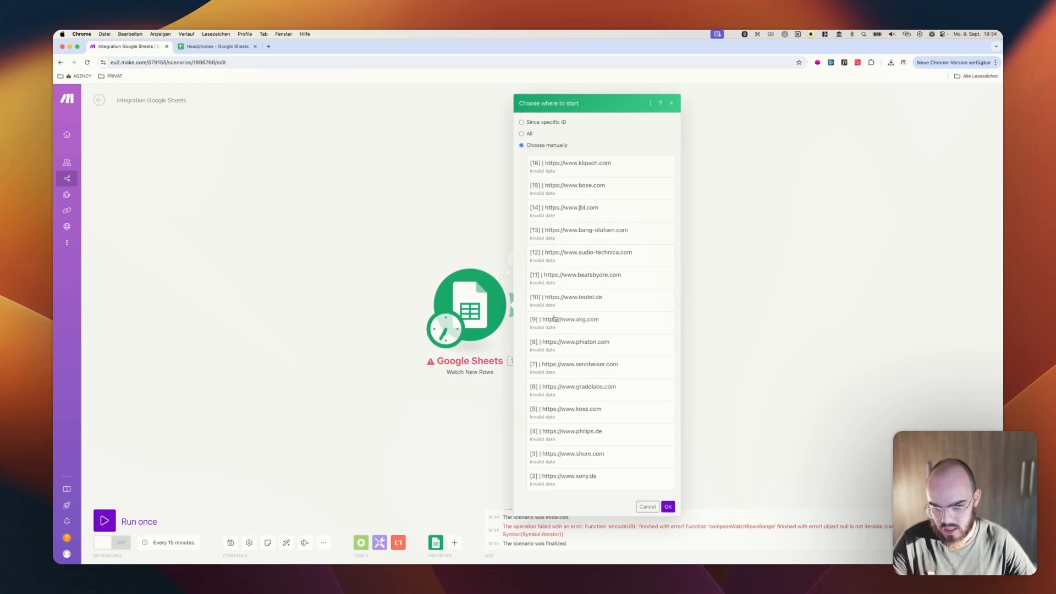
click(604, 483)
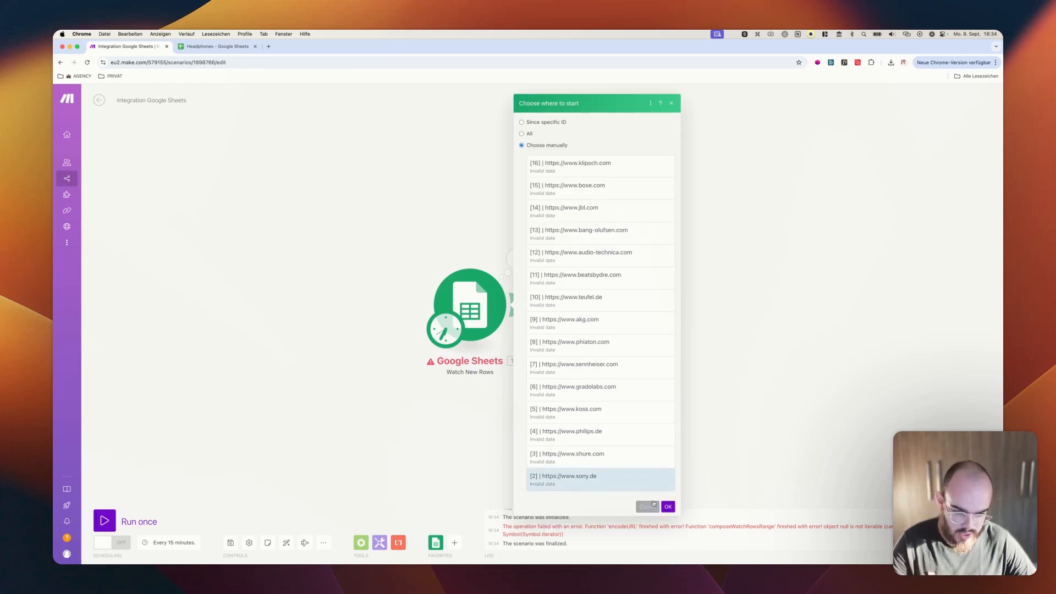
click(669, 507)
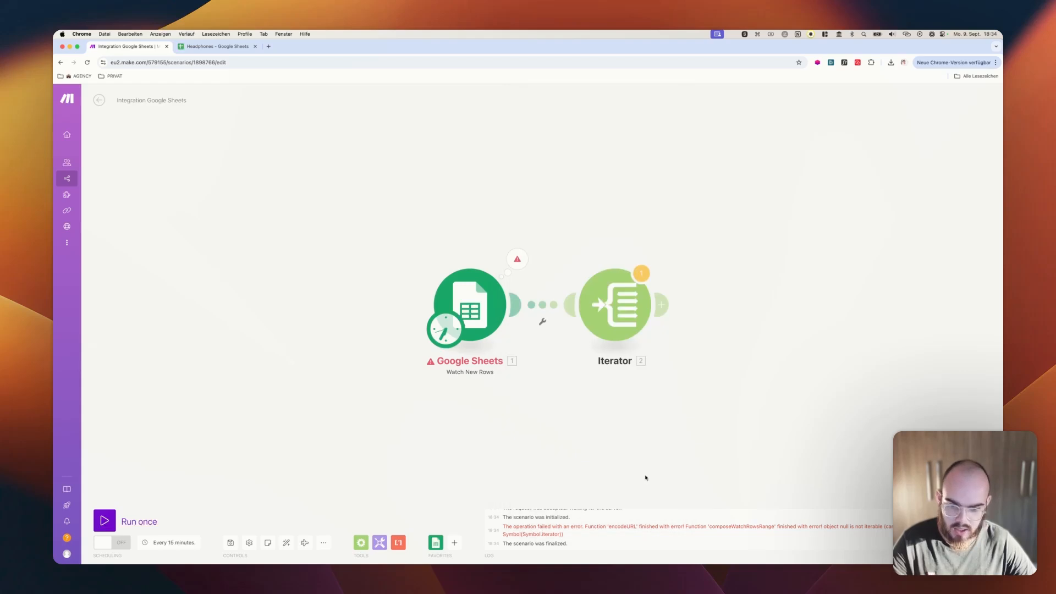
Run the scenario once despite warnings and inspect the output bundles of the Google Sheets module
click(112, 526)
click(282, 550)
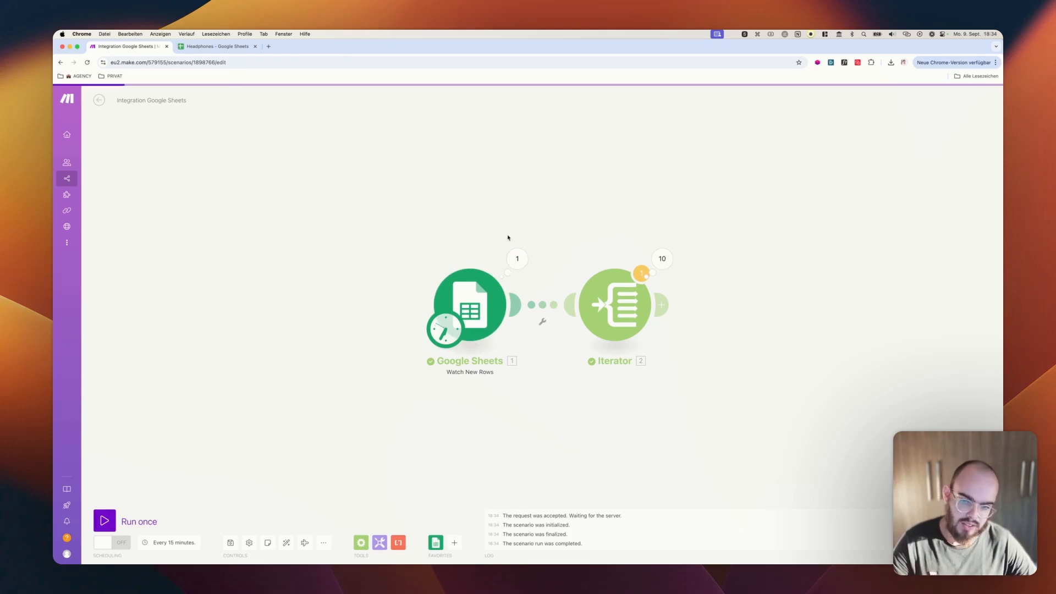
click(520, 258)
click(471, 238)
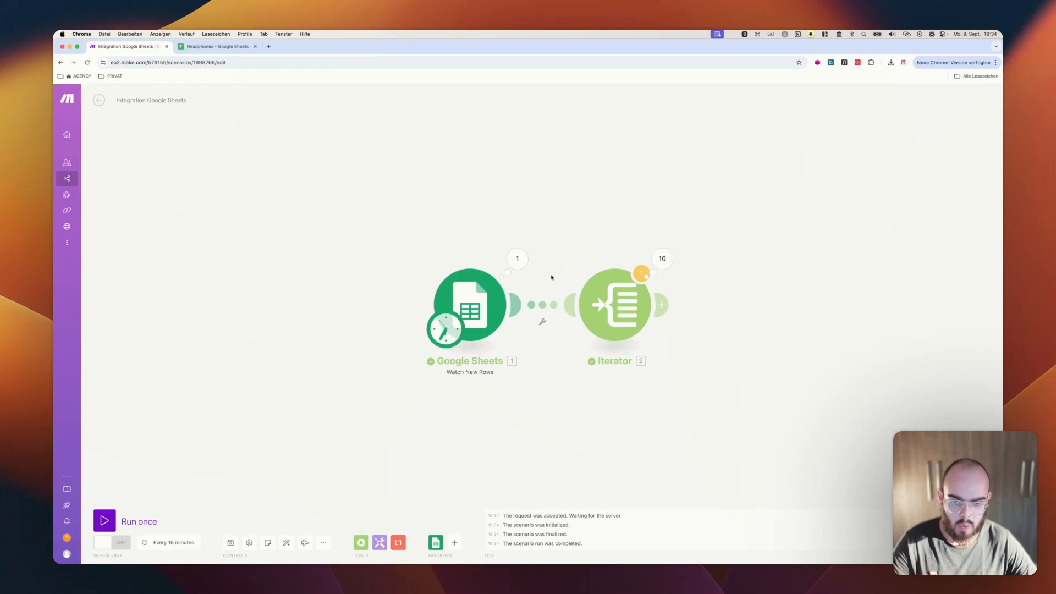
click(525, 256)
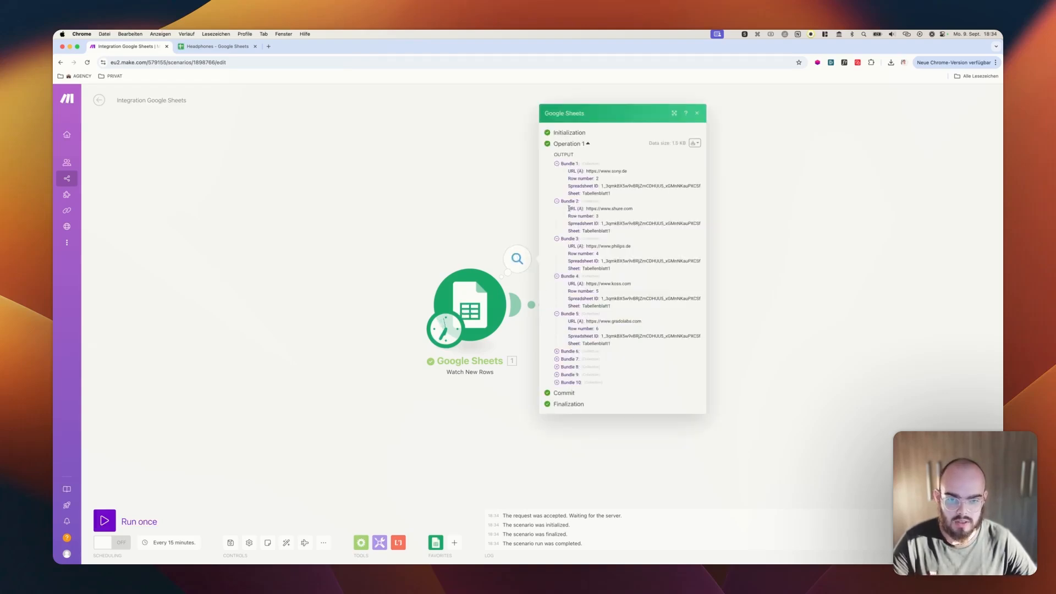
click(587, 144)
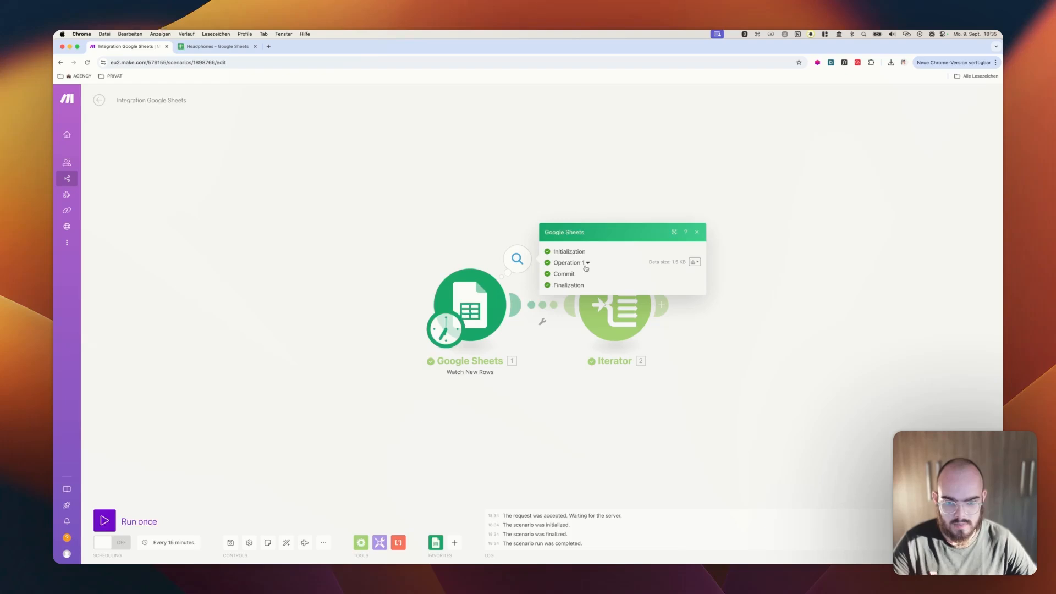
click(586, 268)
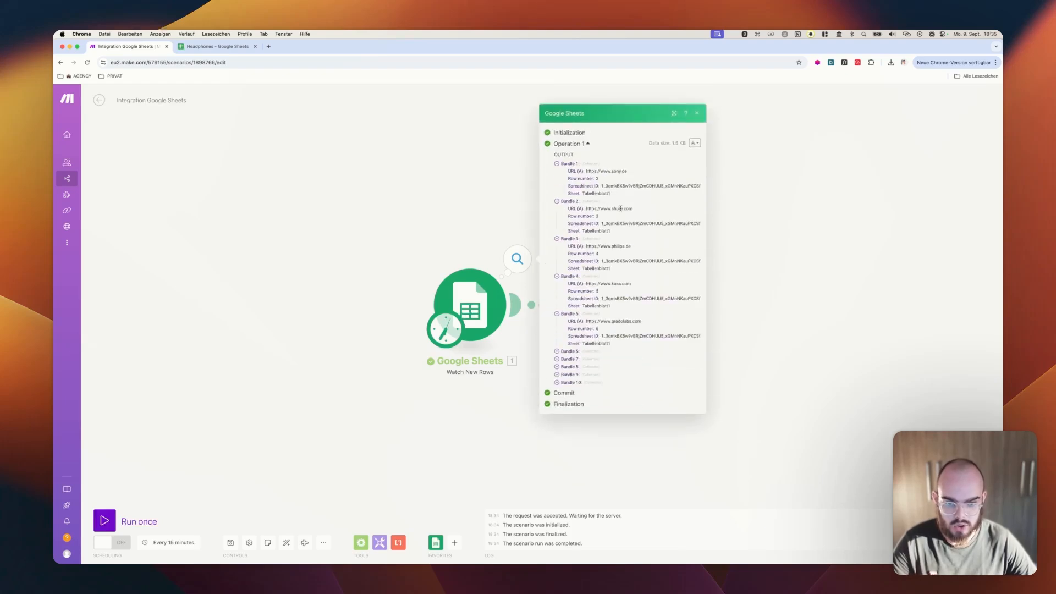
click(772, 310)
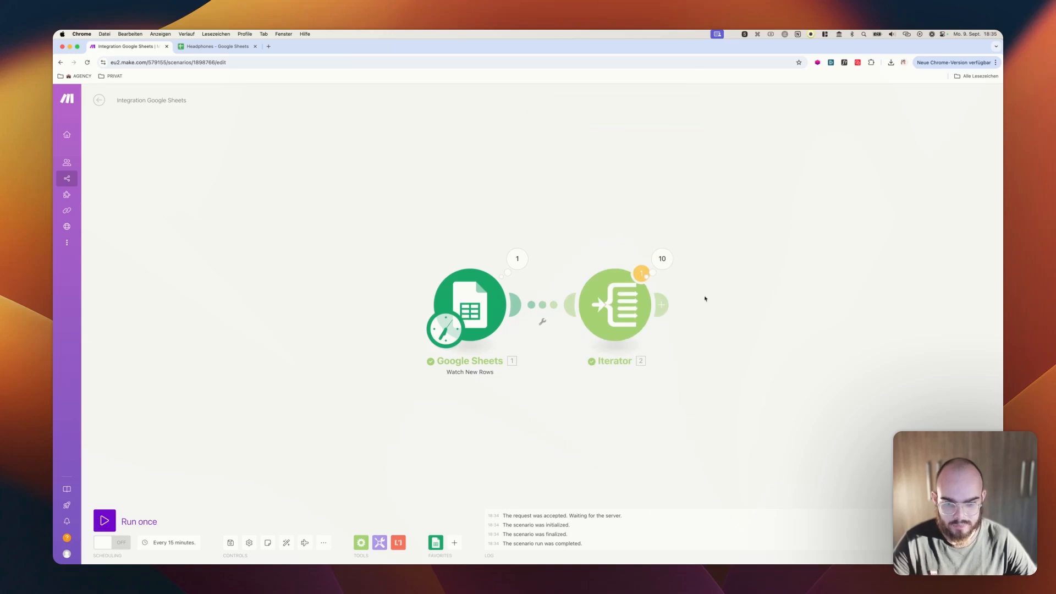
Map the trigger's URL (A) value to the Iterator's array and save the module
click(608, 301)
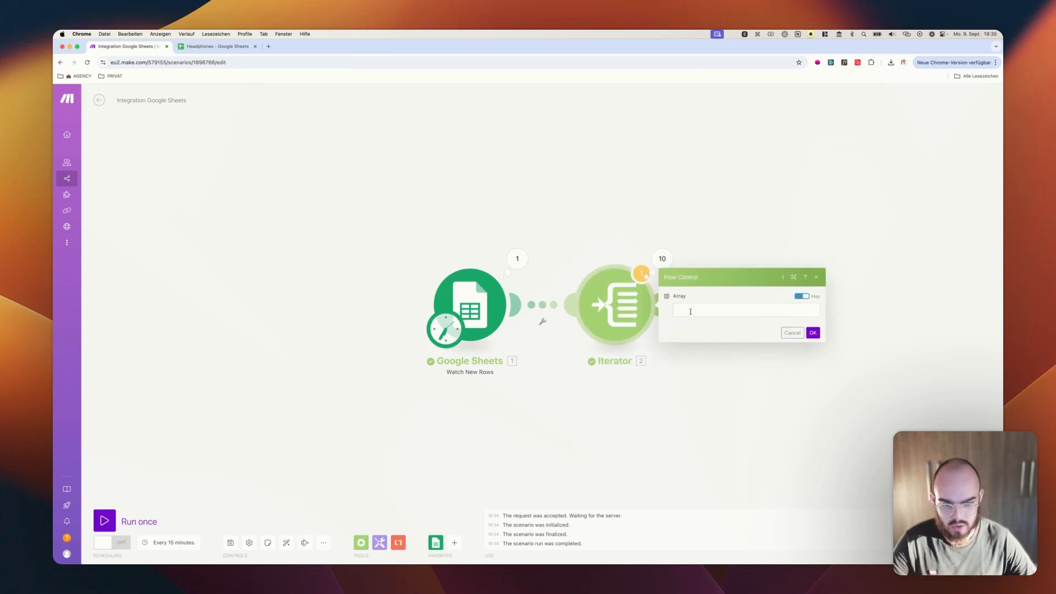
click(689, 311)
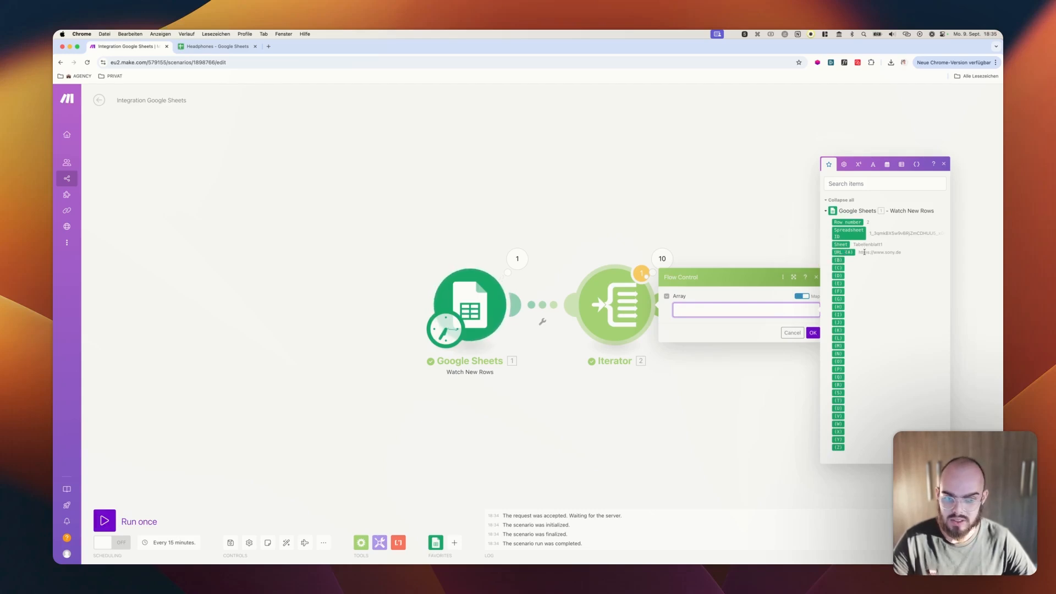
click(844, 252)
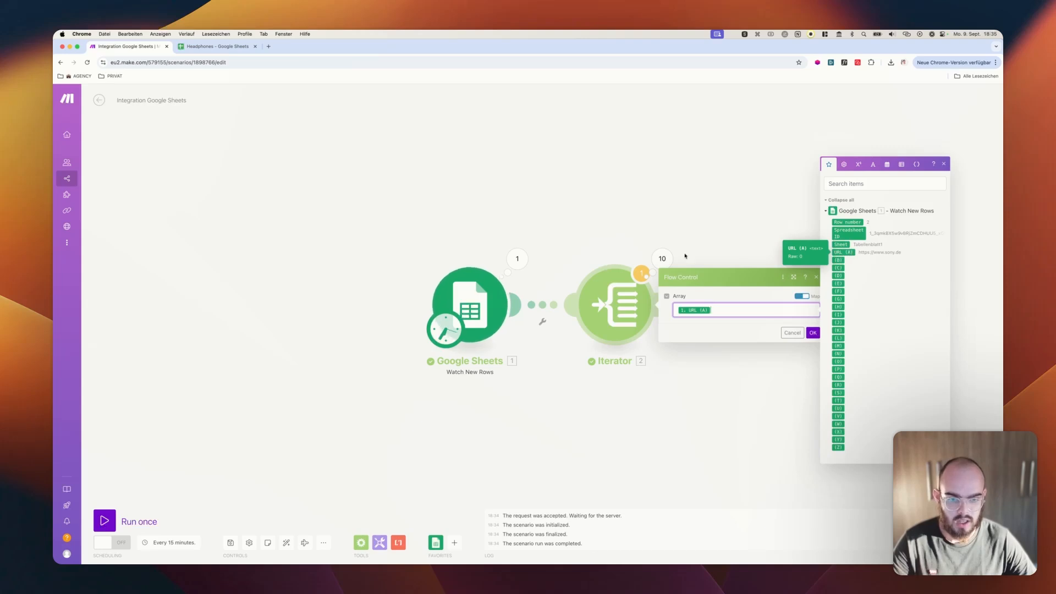
click(813, 333)
Add an HTTP "Make a request" module after the Iterator
drag(740, 296, 596, 302)
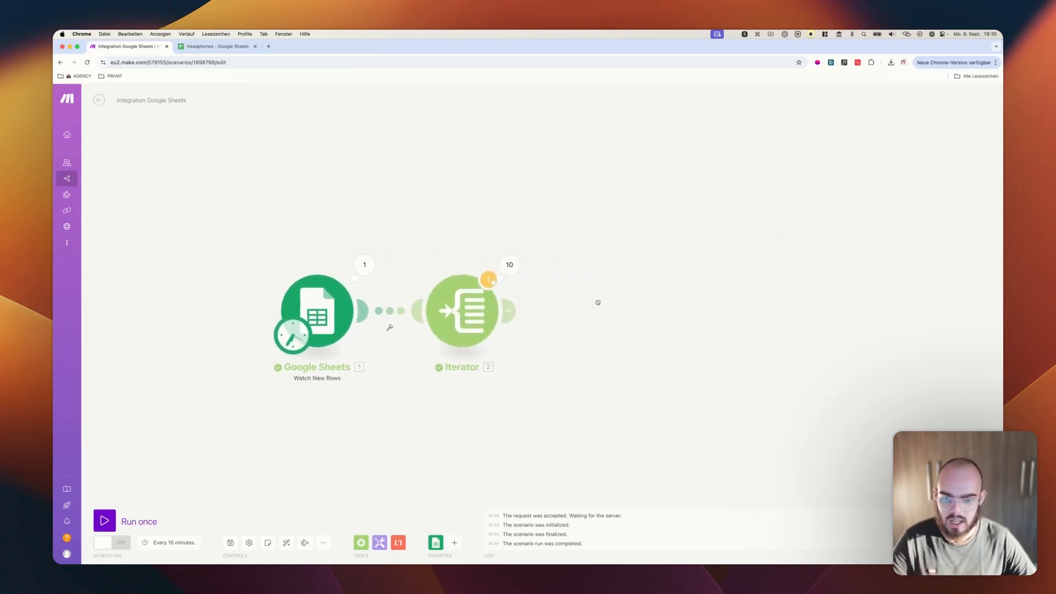
click(510, 312)
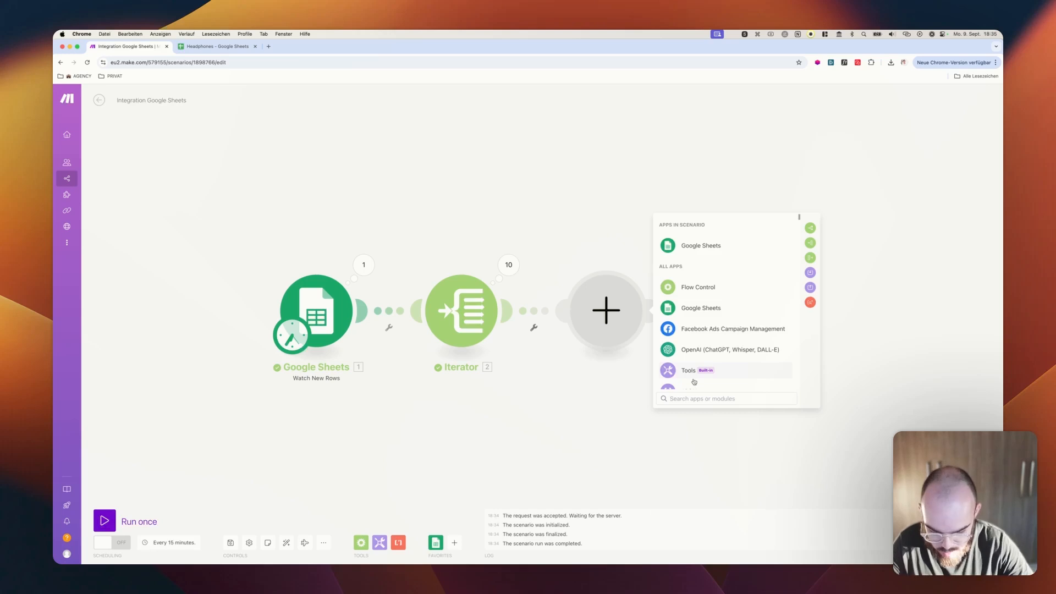
text(http)
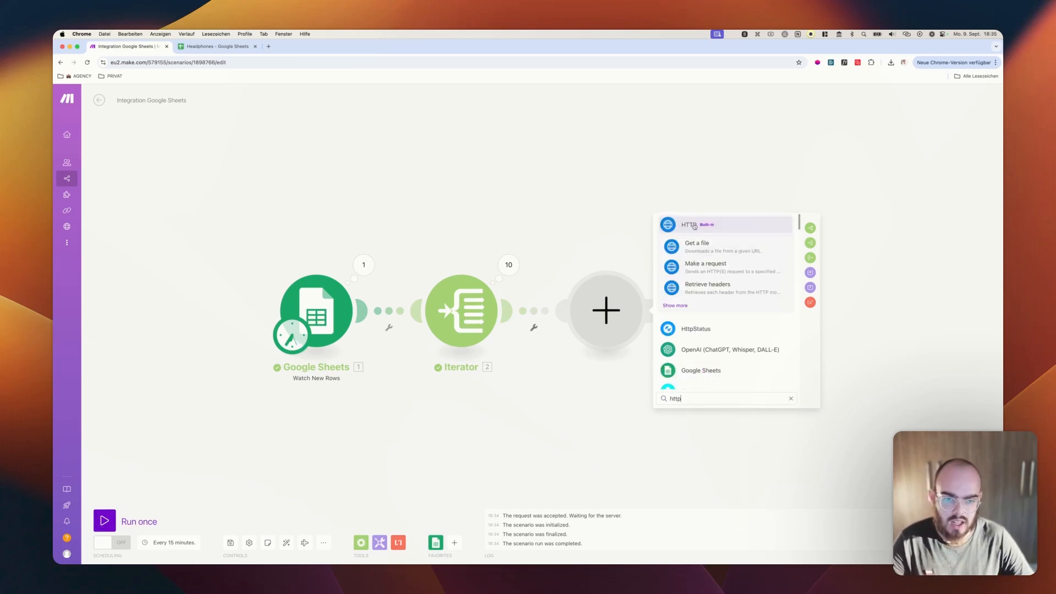
click(694, 226)
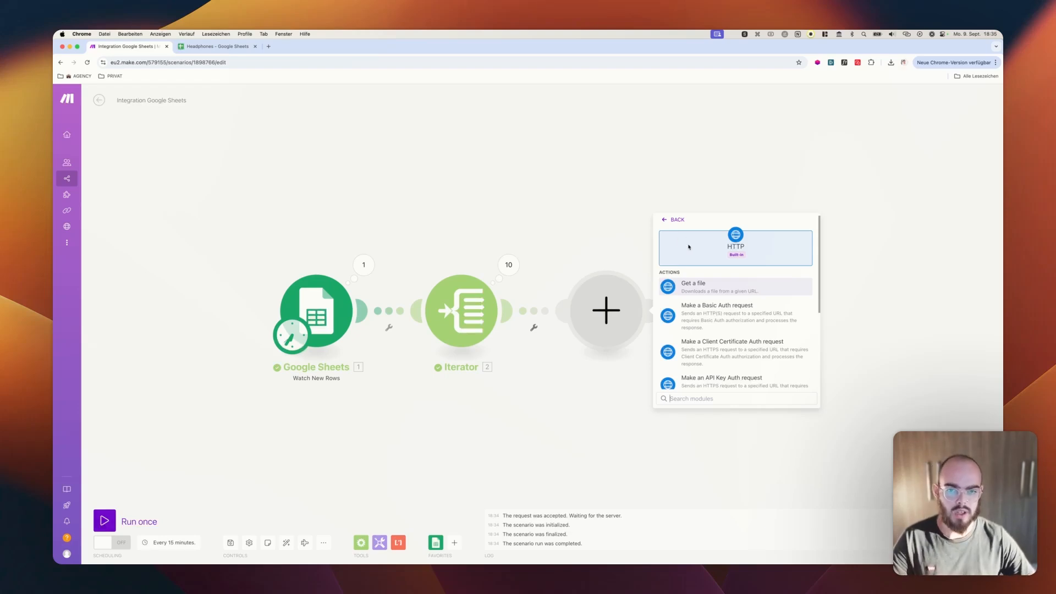
scroll(697, 303, down, 2)
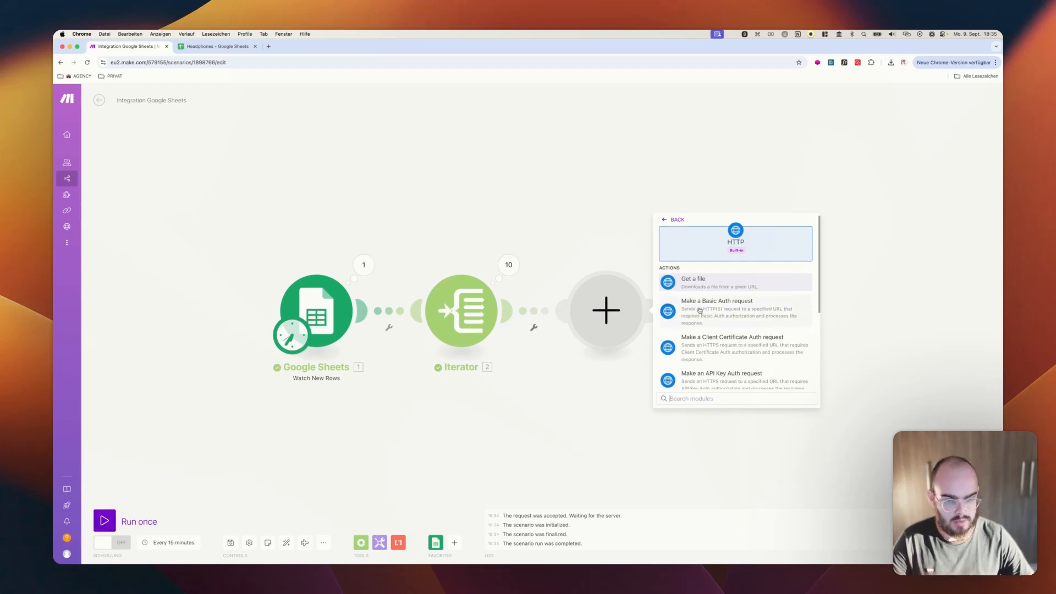
scroll(700, 311, down, 2)
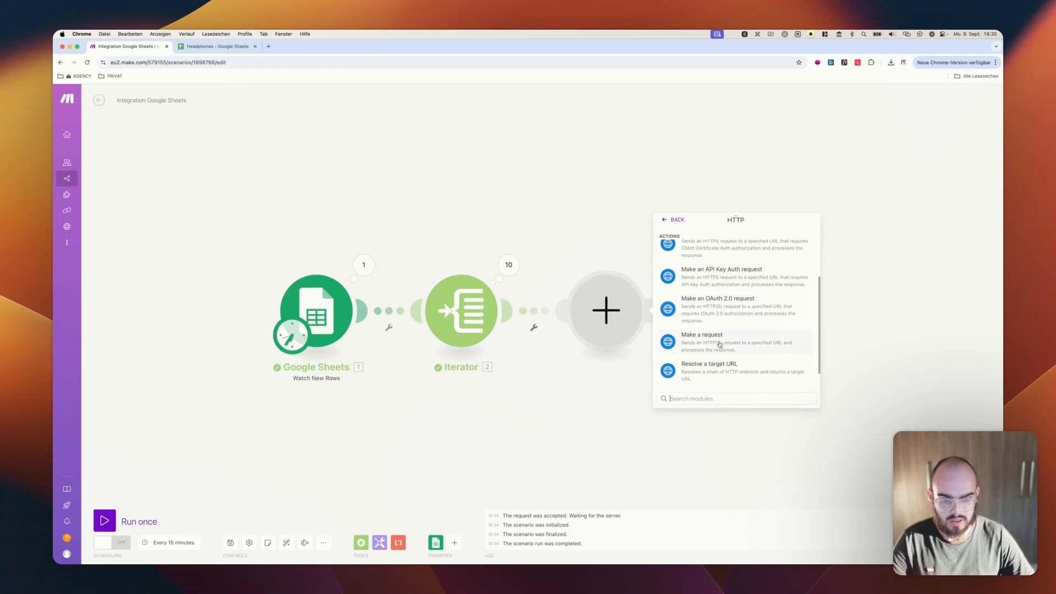
click(722, 347)
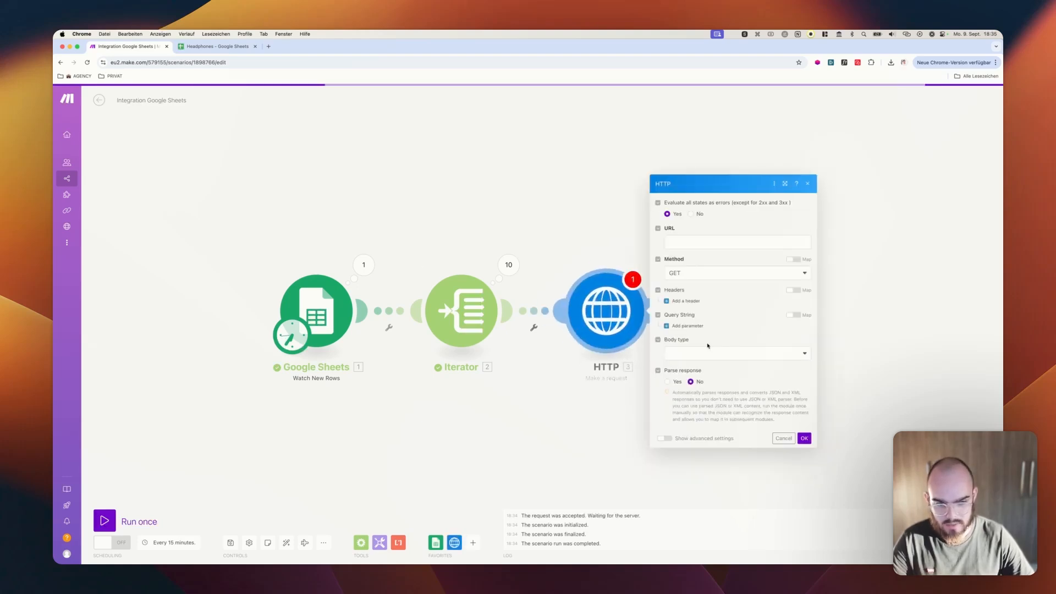
Configure the HTTP request with the Iterator's Value as URL, body type Raw, content type JSON (application/json) and Parse response Yes, and save it
click(690, 239)
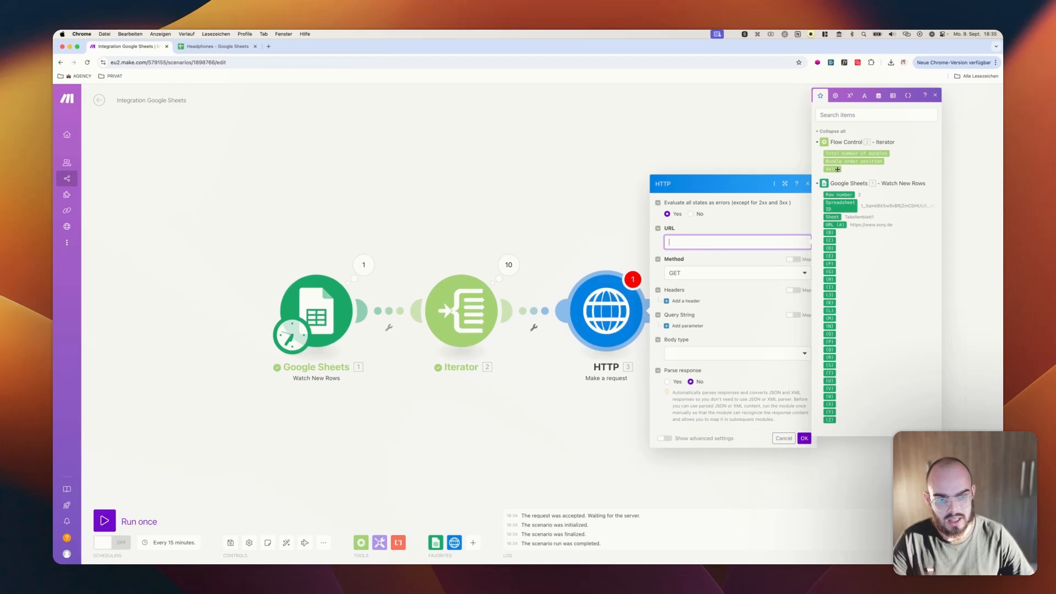
drag(832, 169, 819, 173)
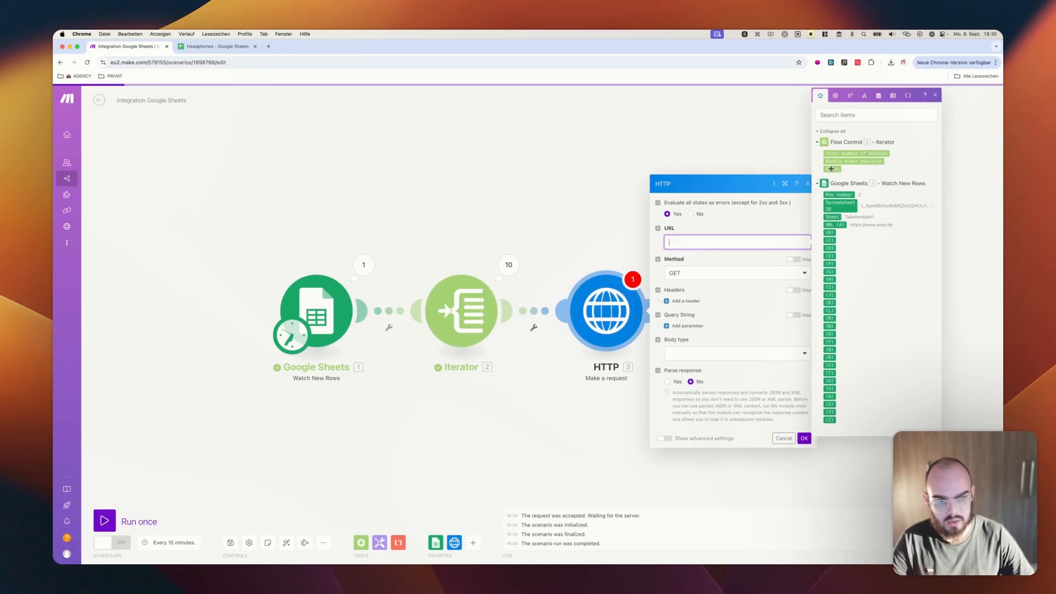
click(832, 168)
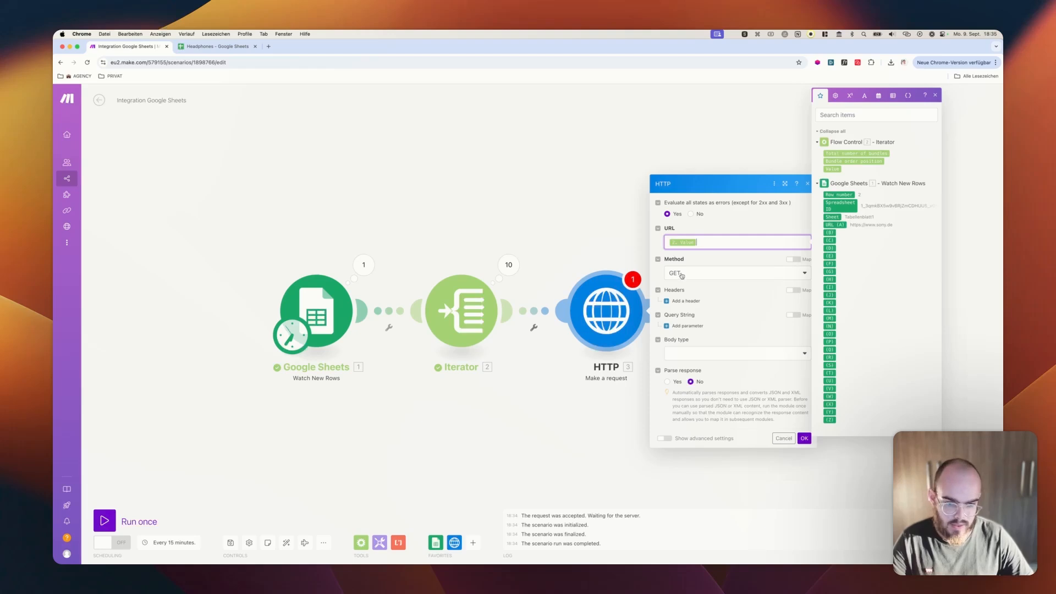
click(704, 358)
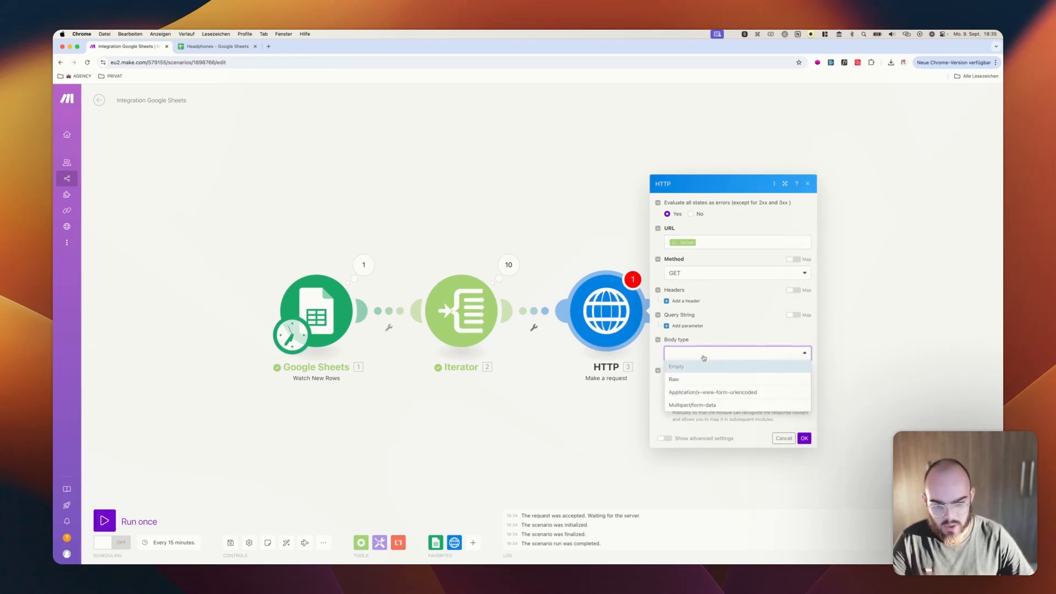
click(687, 381)
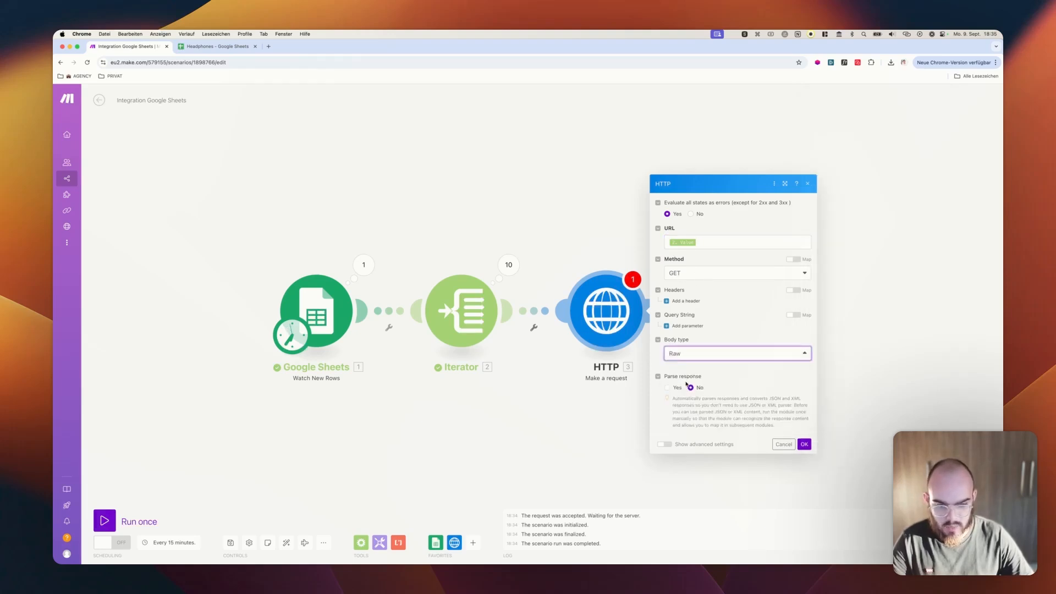
click(690, 348)
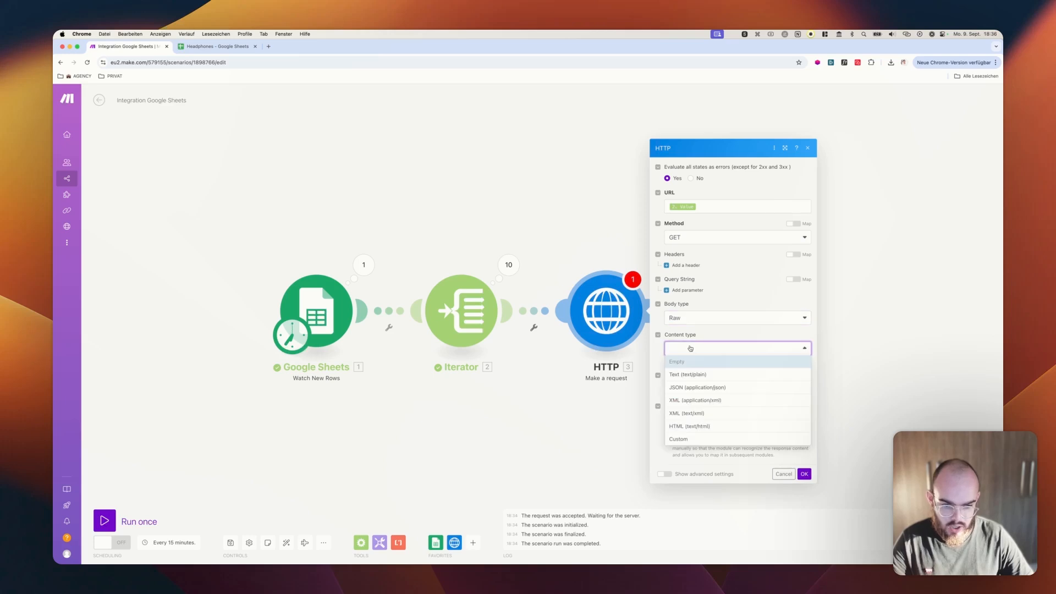
click(691, 387)
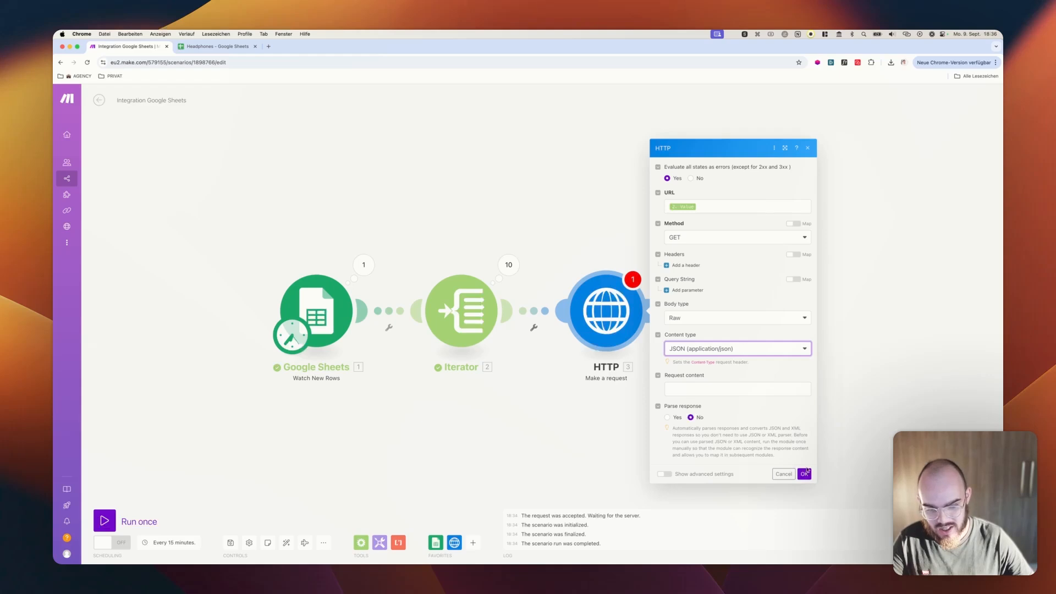
click(667, 417)
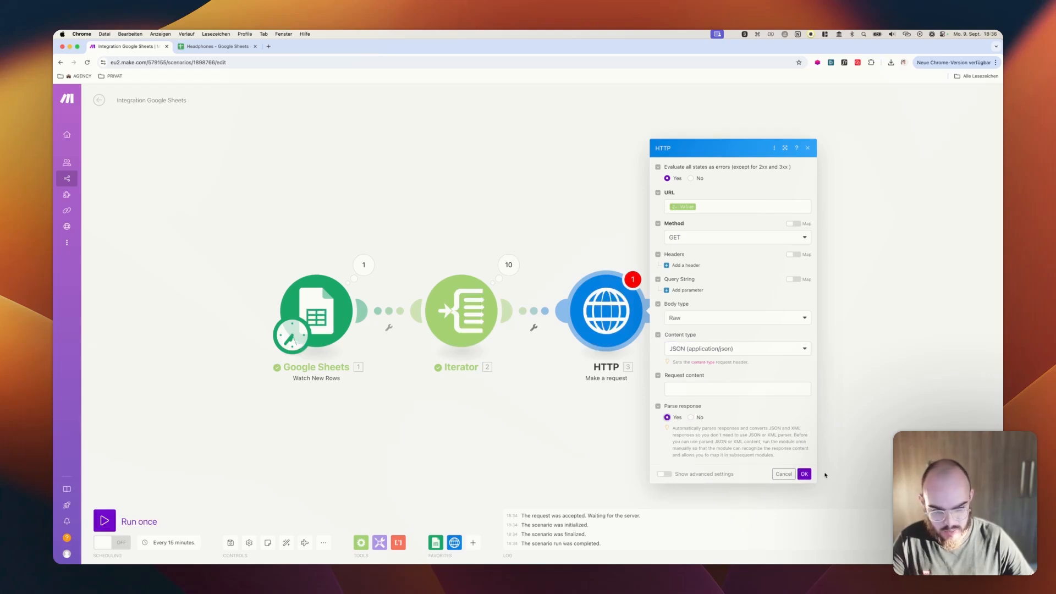
click(805, 474)
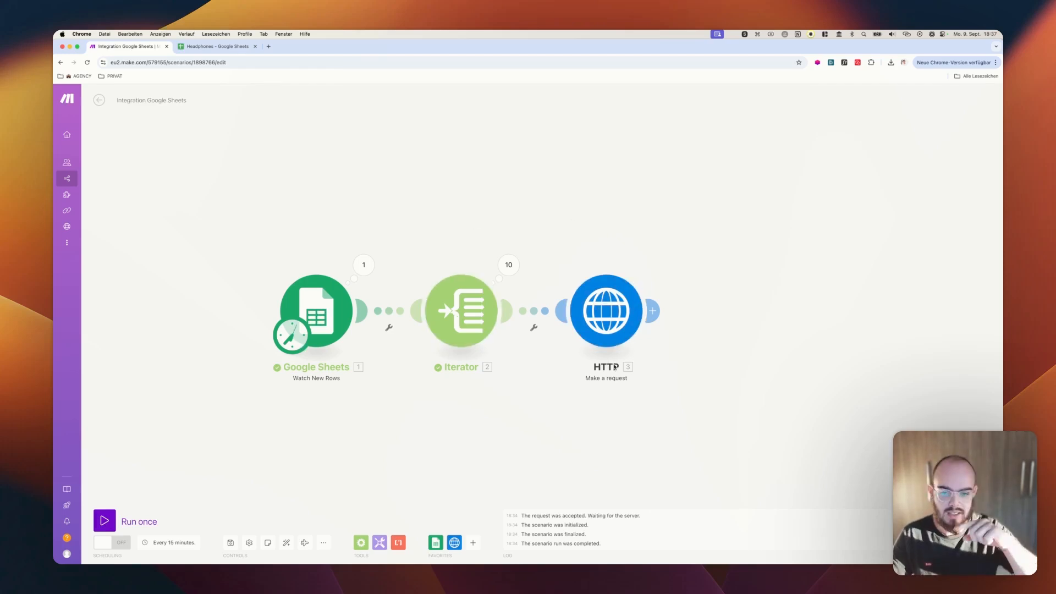
click(661, 311)
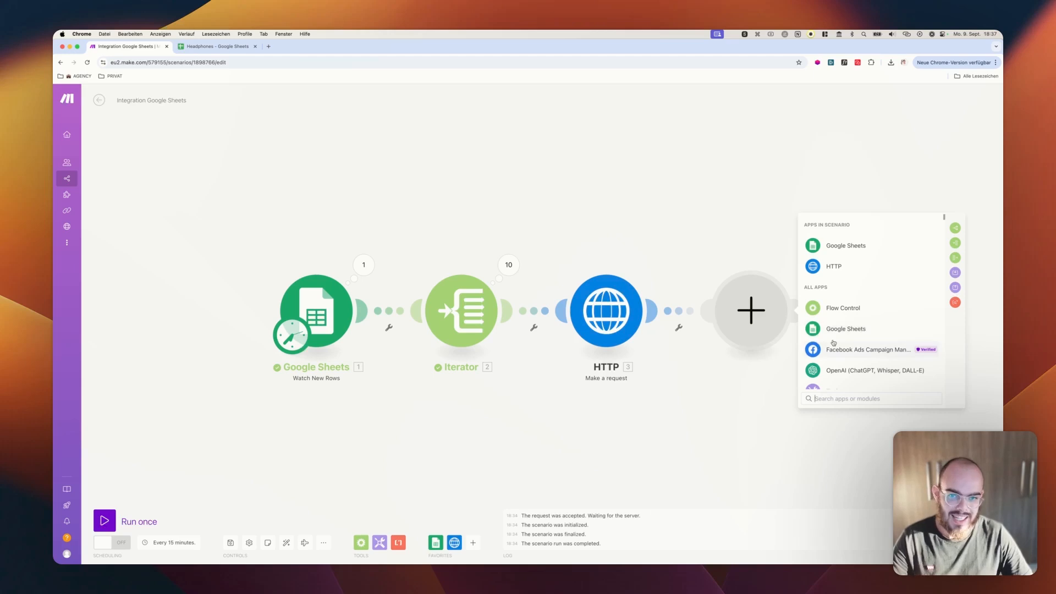
click(845, 339)
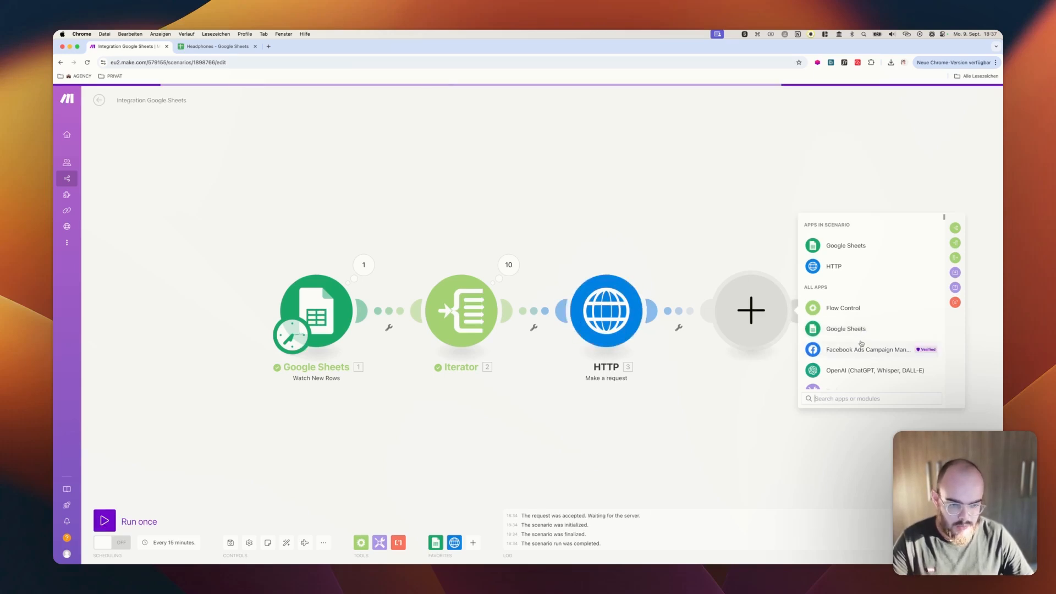
click(956, 302)
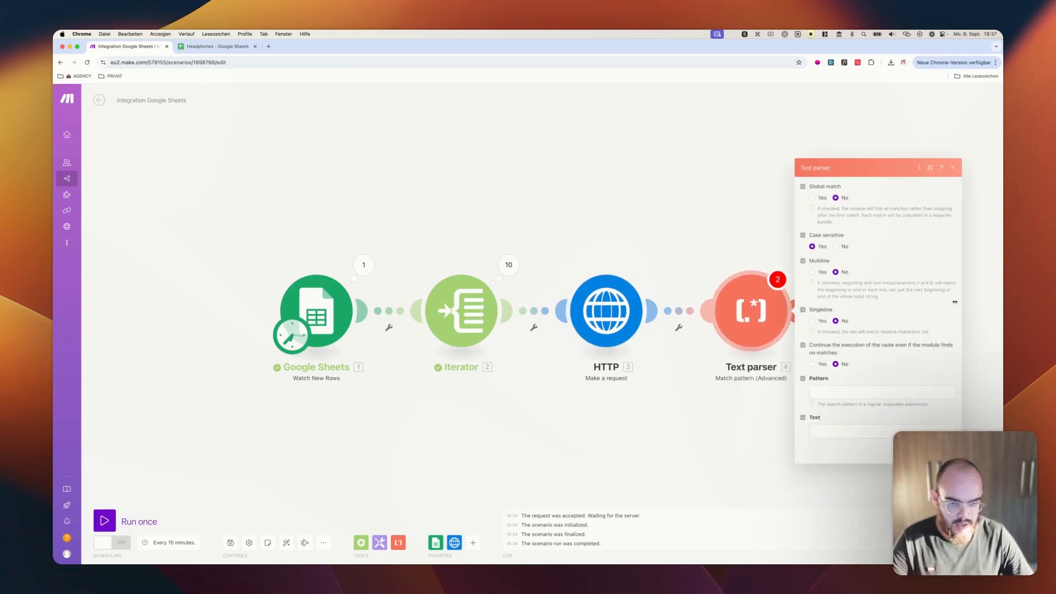
right_click(747, 302)
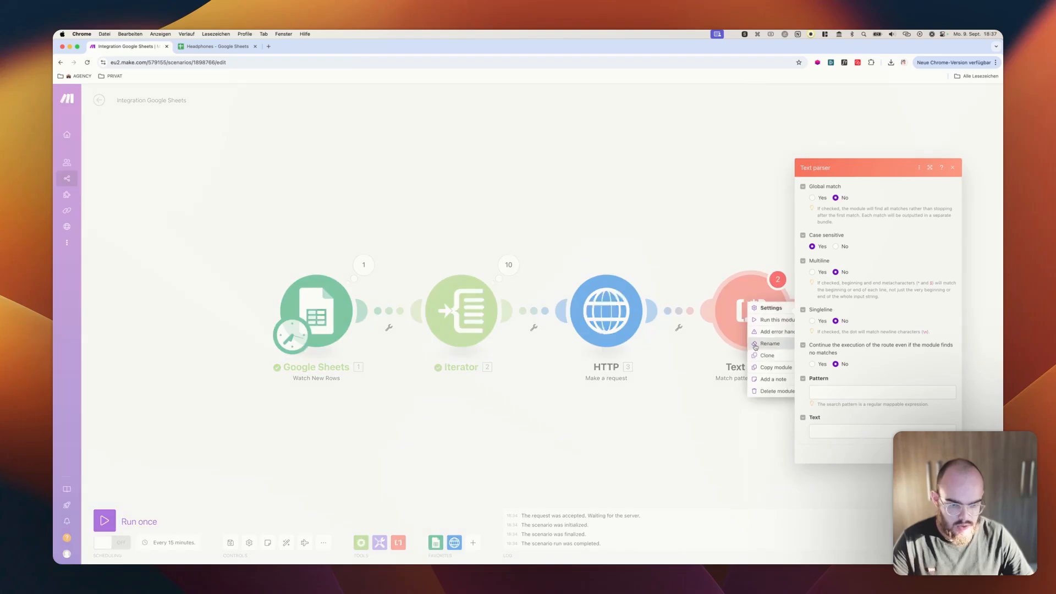
click(767, 383)
Add a Text parser "HTML to text" module after HTTP, map the HTTP module's Data to its HTML field and save it
click(656, 315)
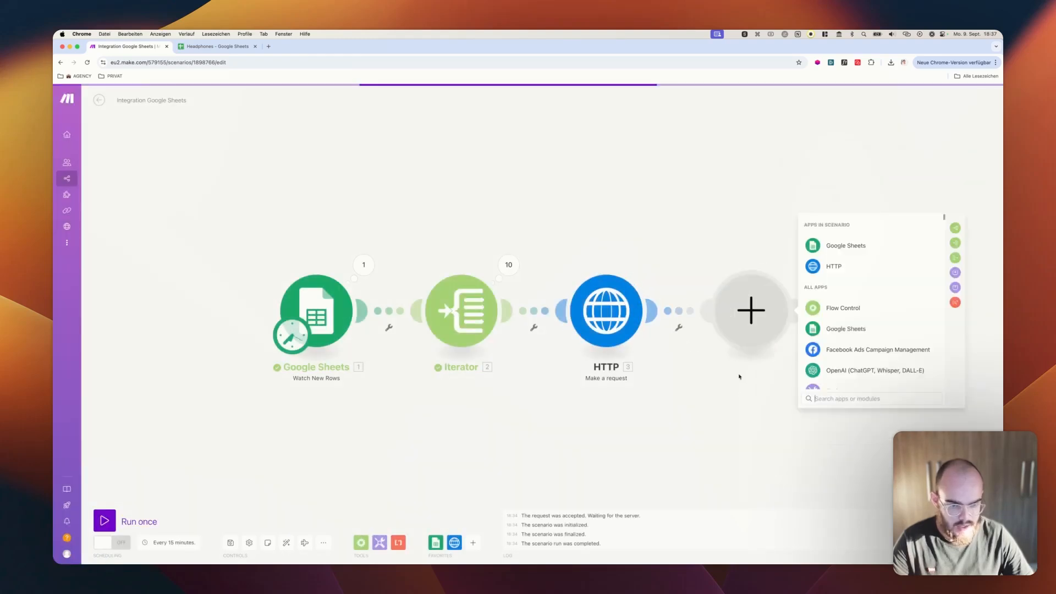
text(html)
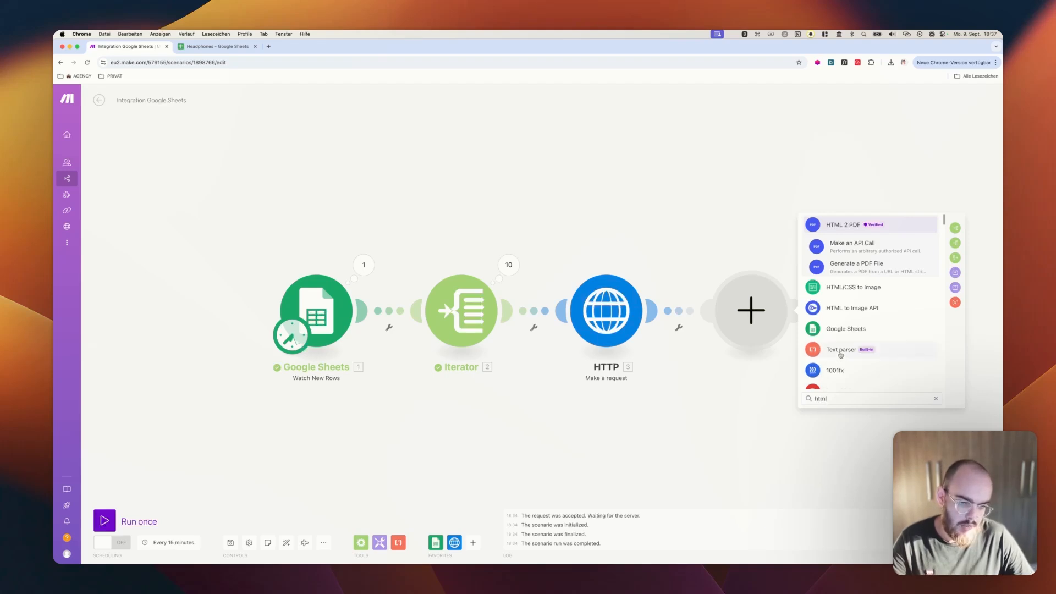
click(841, 355)
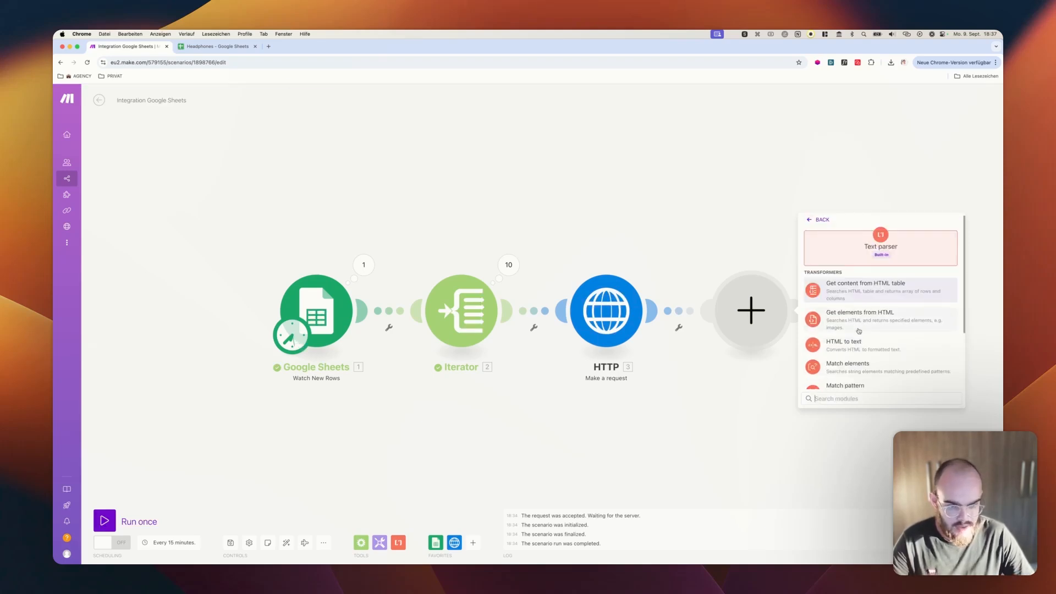
click(821, 345)
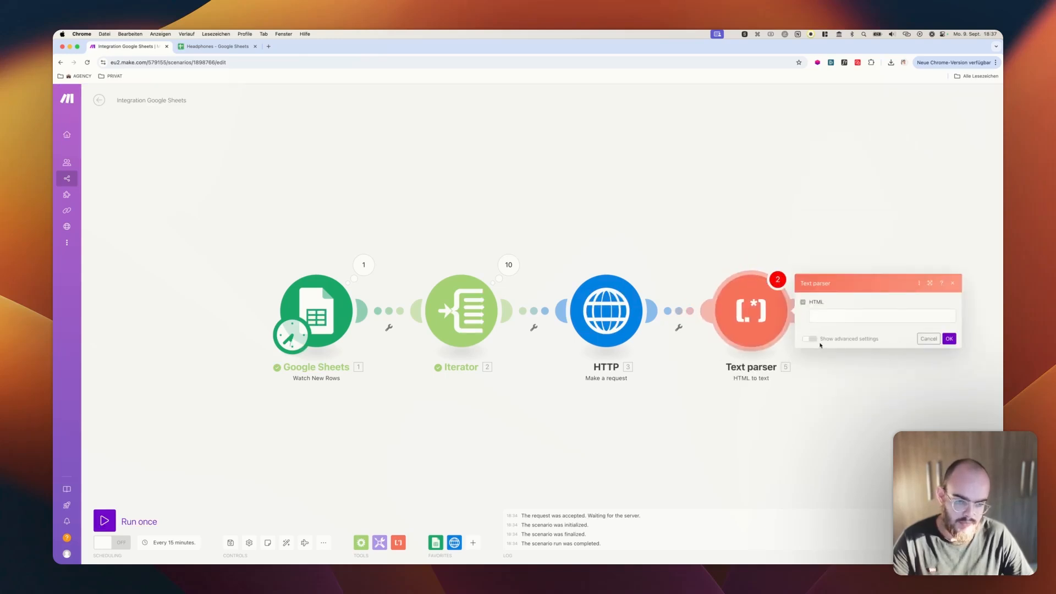
click(823, 318)
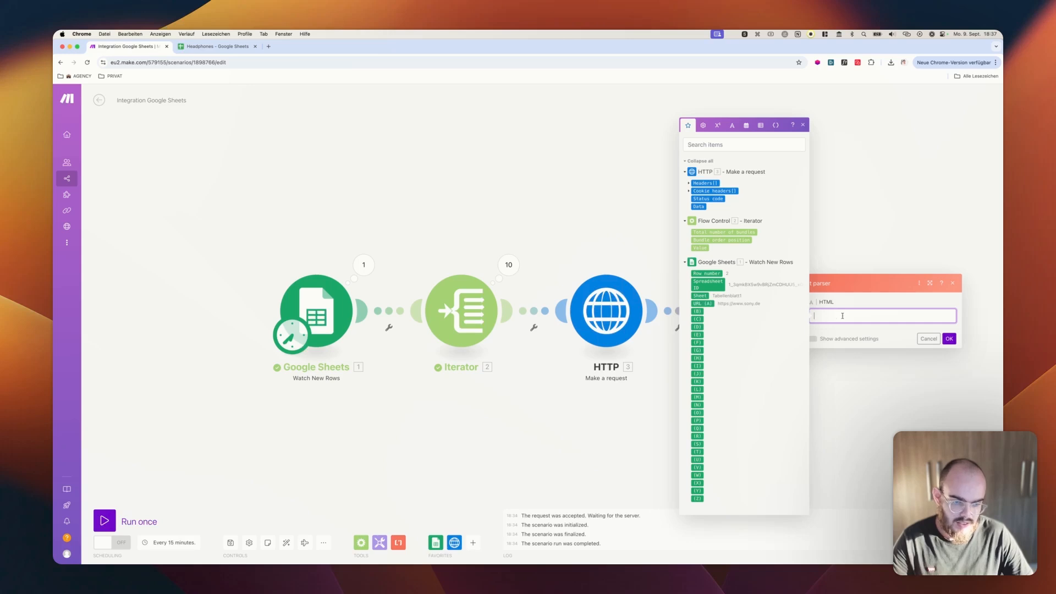
click(698, 206)
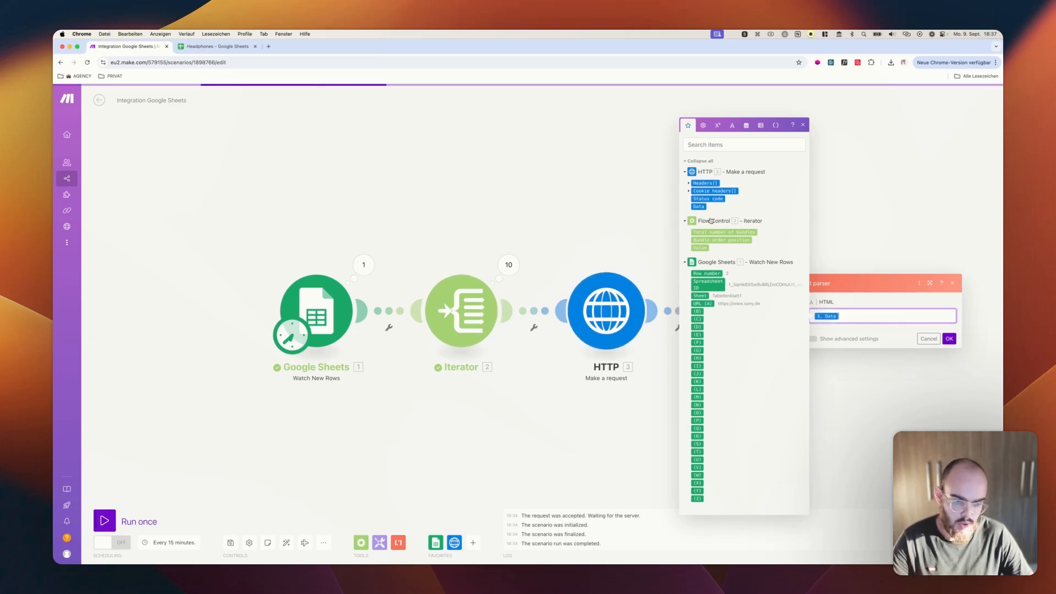
click(950, 338)
Add a Flow Control Array aggregator module after the Text parser
drag(868, 265, 758, 259)
scroll(700, 262, down, 3)
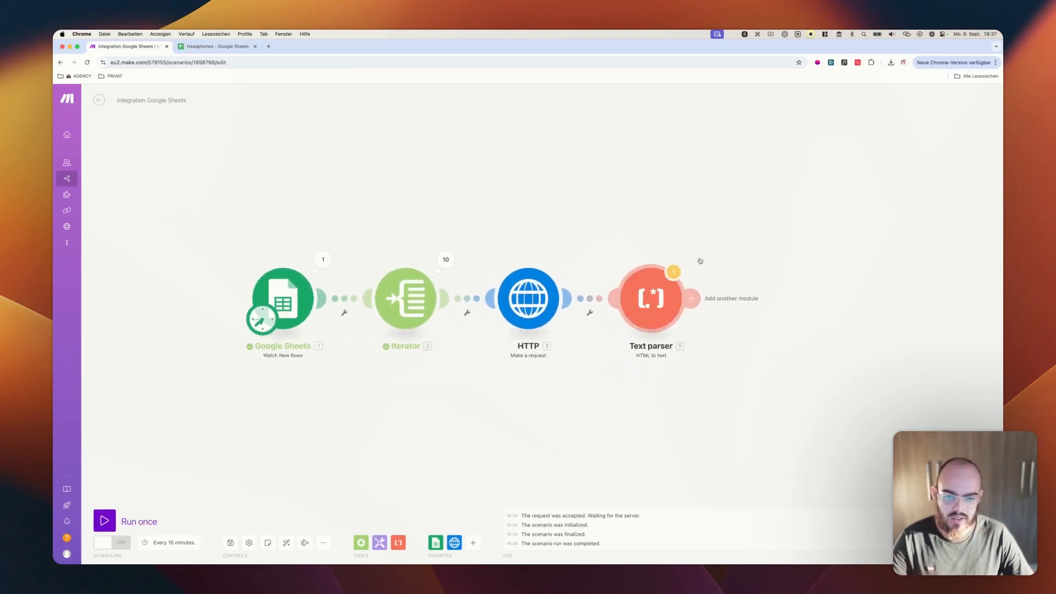
scroll(700, 261, down, 2)
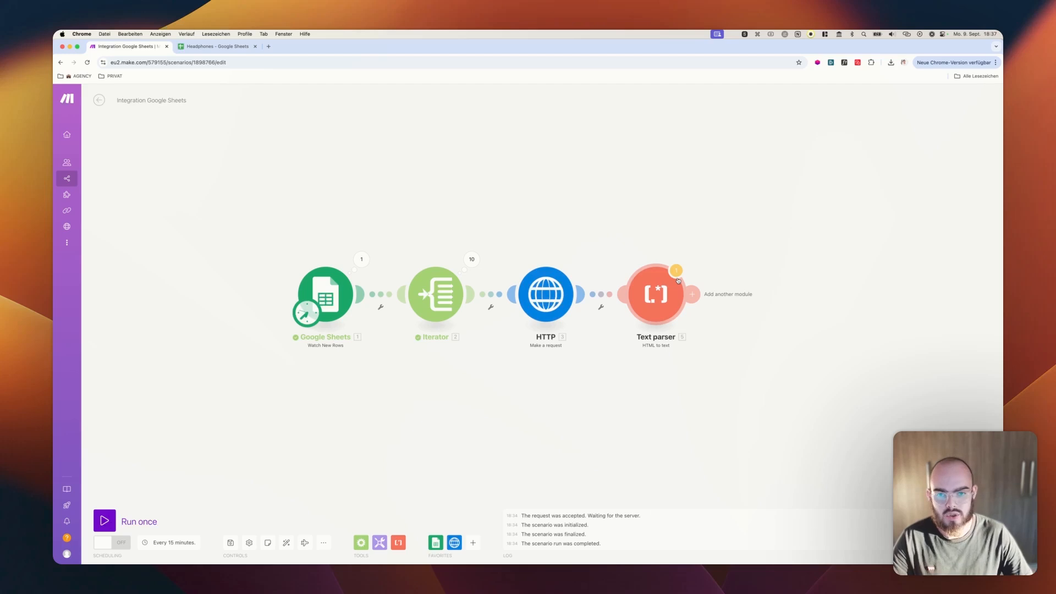
drag(585, 207, 556, 219)
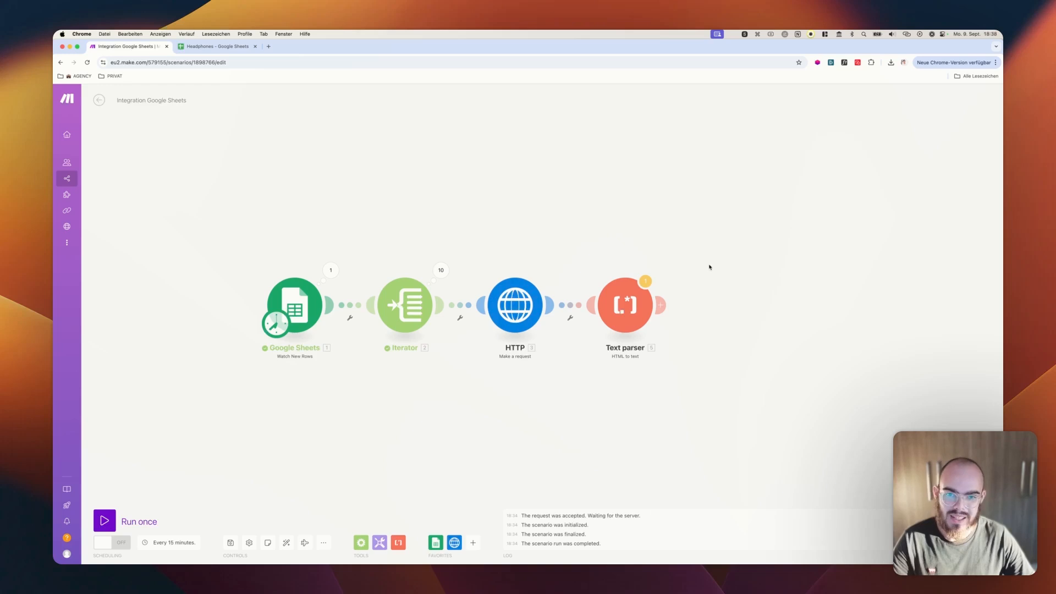
click(663, 305)
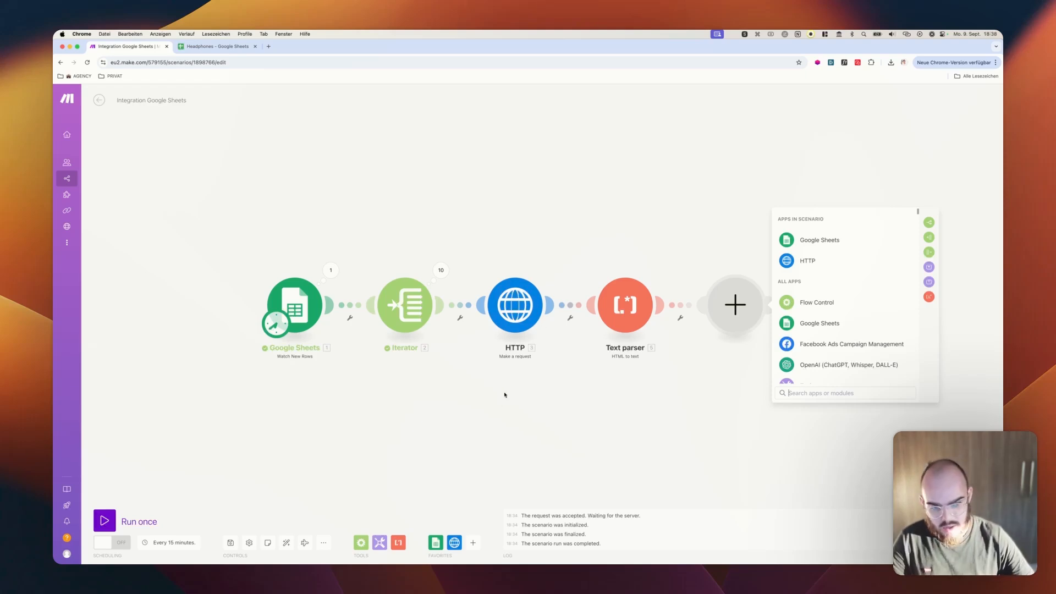
click(841, 303)
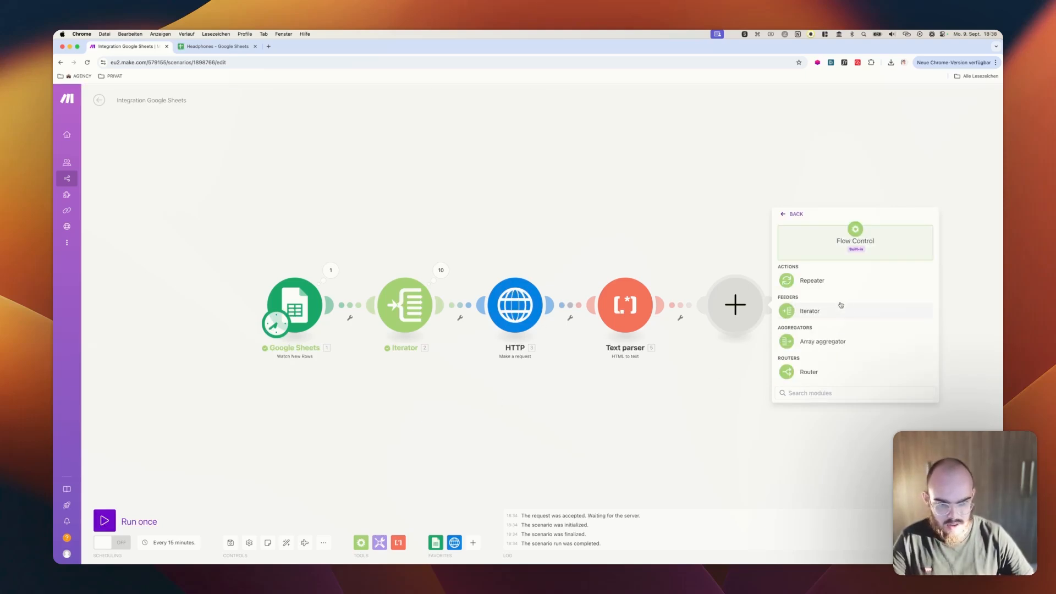
click(840, 341)
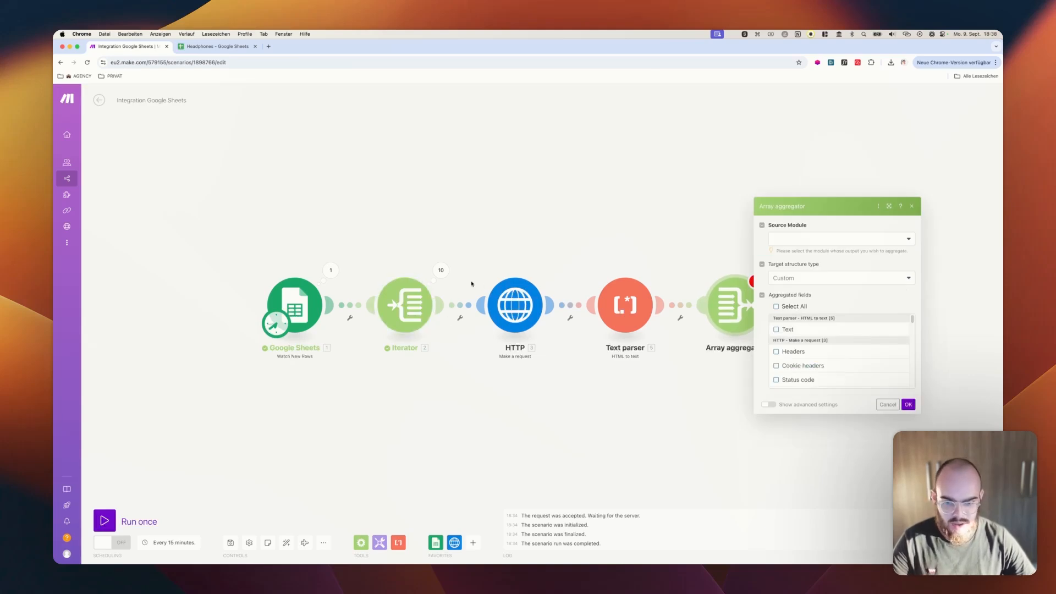
Configure the Array aggregator with Iterator as source module and the Text parser's Text as aggregated field, and save it
click(790, 242)
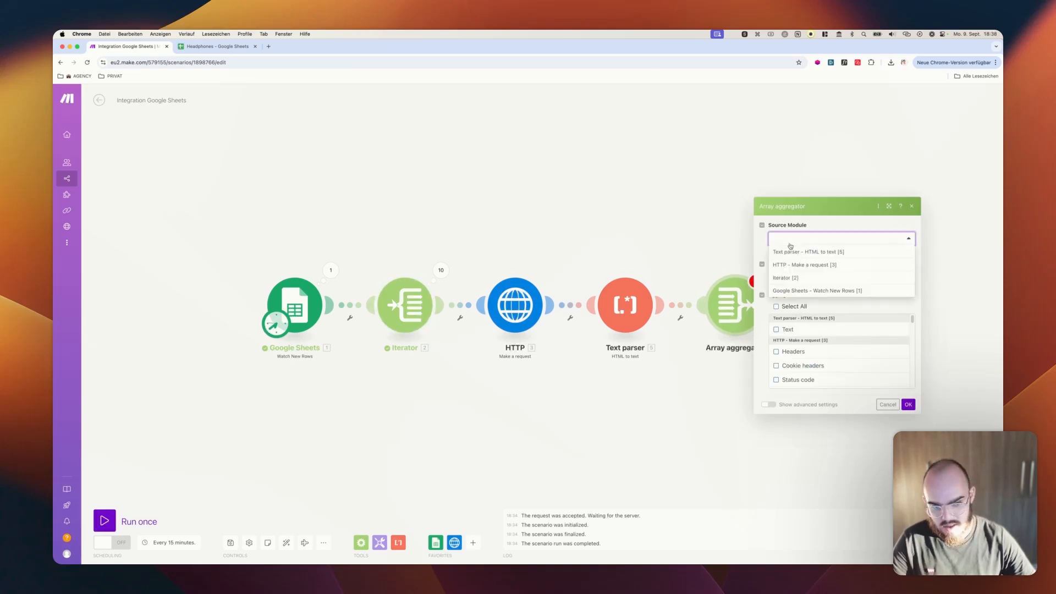
click(791, 278)
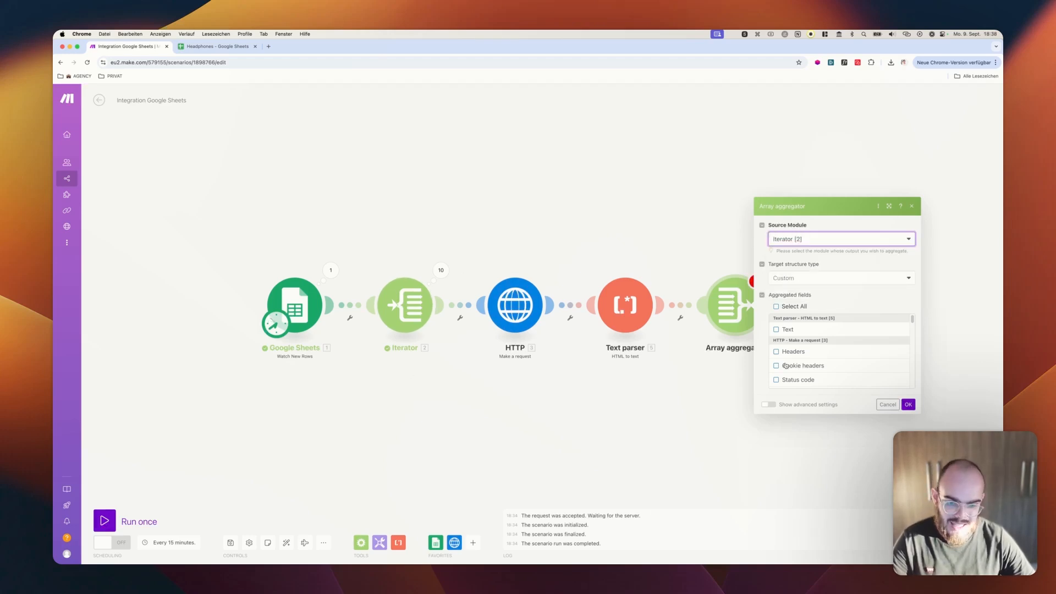
click(776, 330)
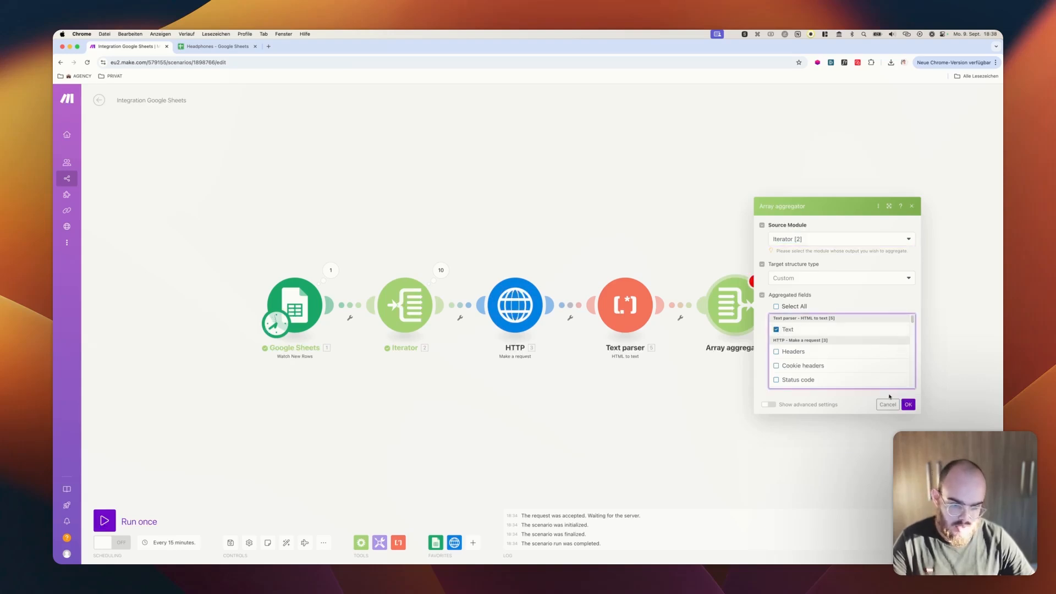
click(908, 405)
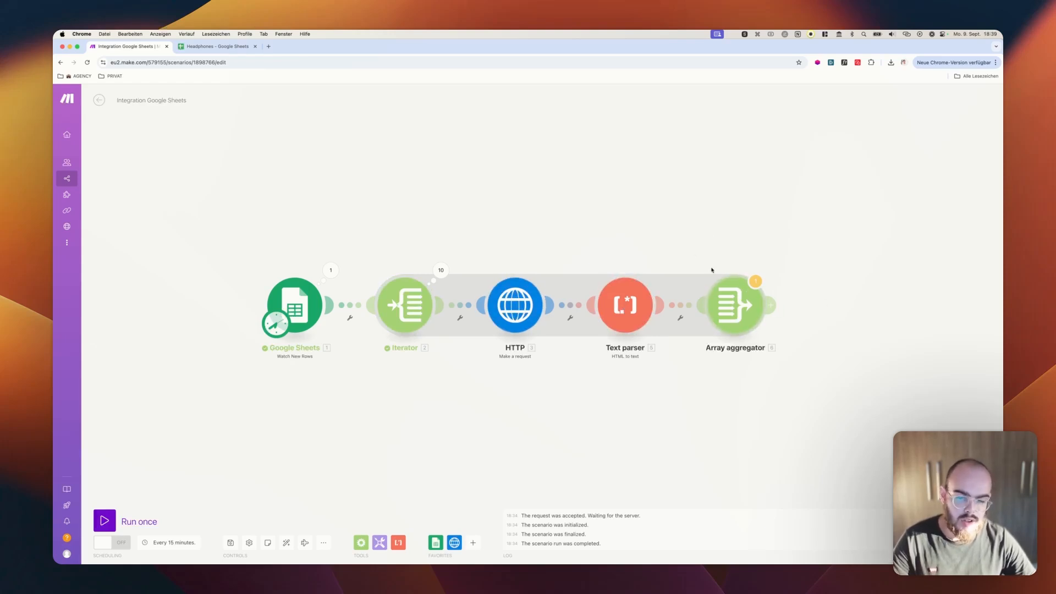
Add an OpenAI "Create a Completion (Prompt)" module after the Array aggregator
drag(686, 236, 506, 243)
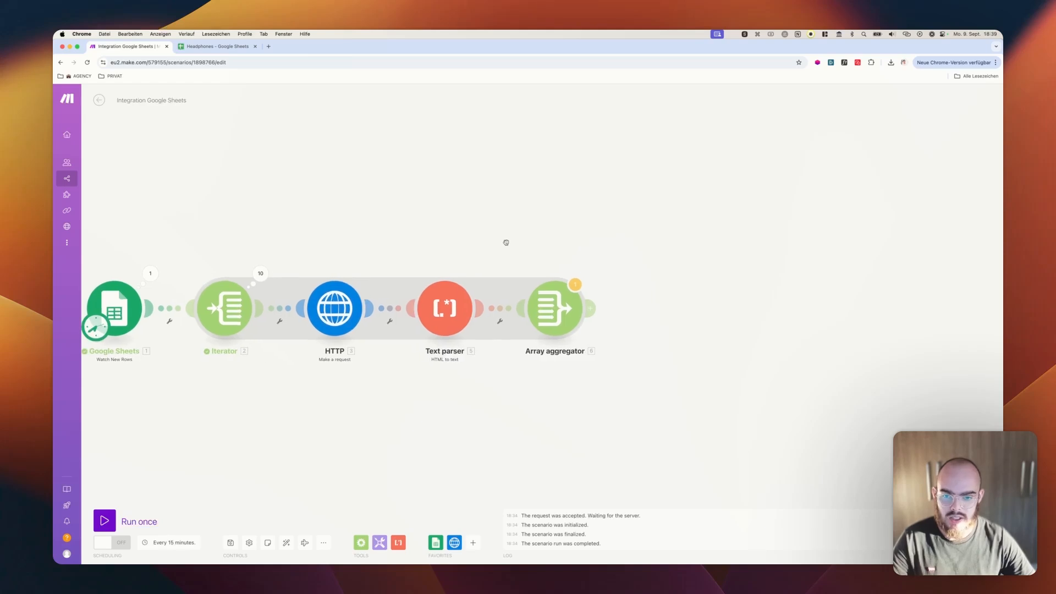
click(592, 309)
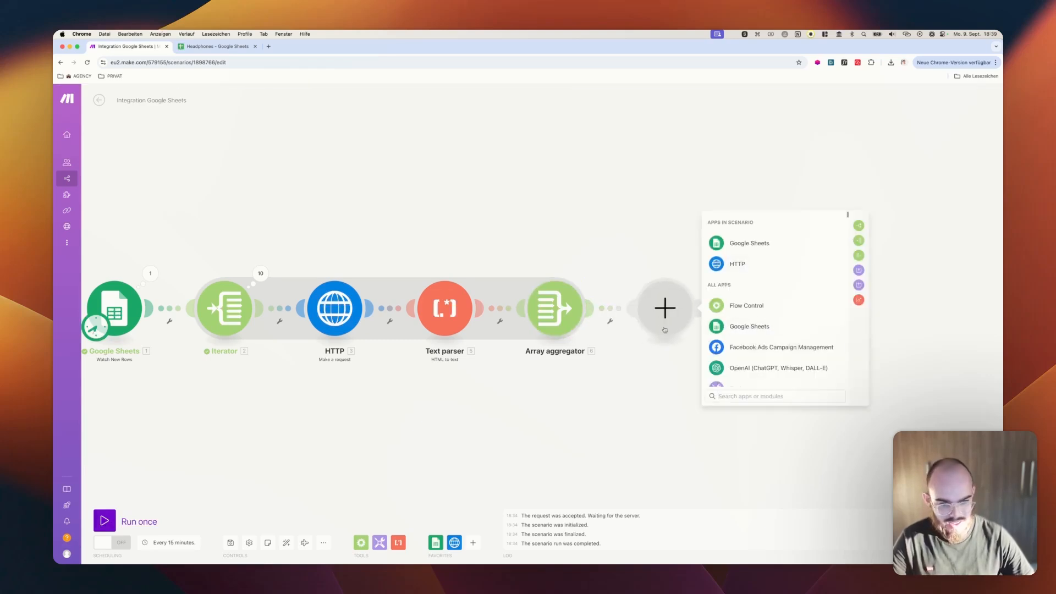
click(757, 371)
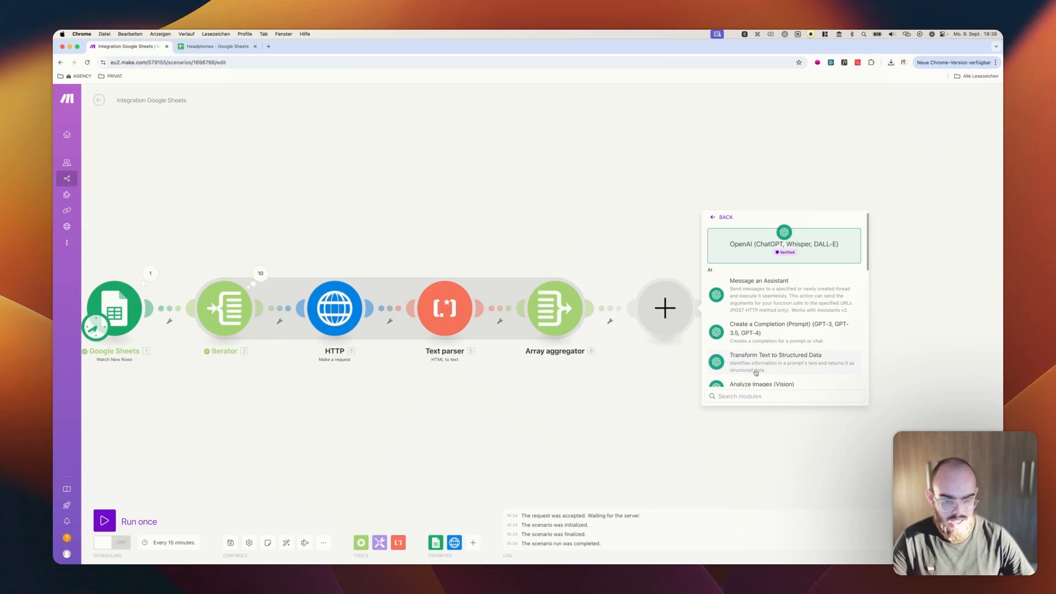
scroll(771, 339, down, 2)
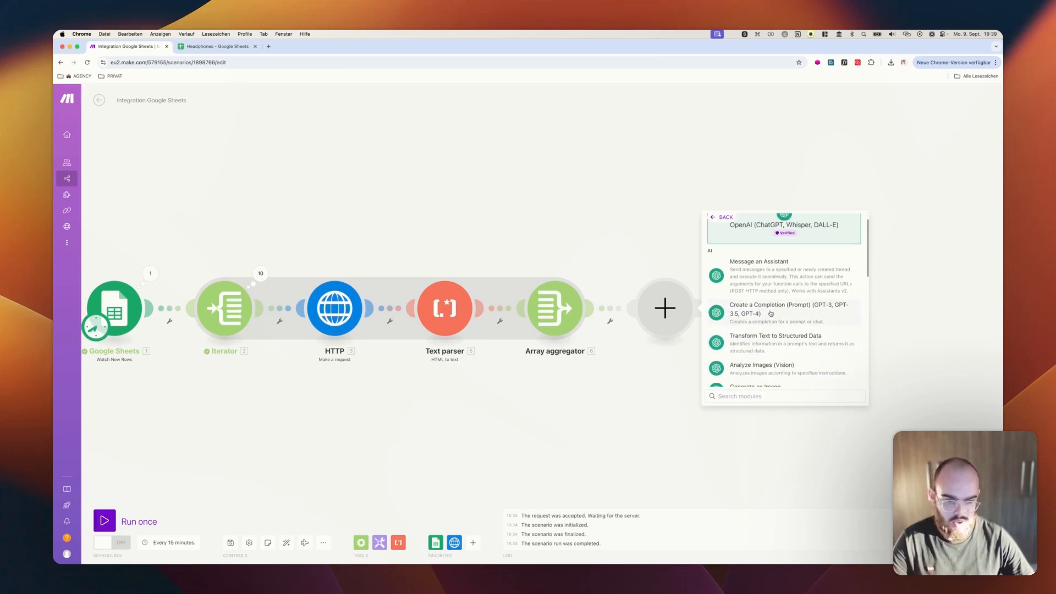
click(771, 314)
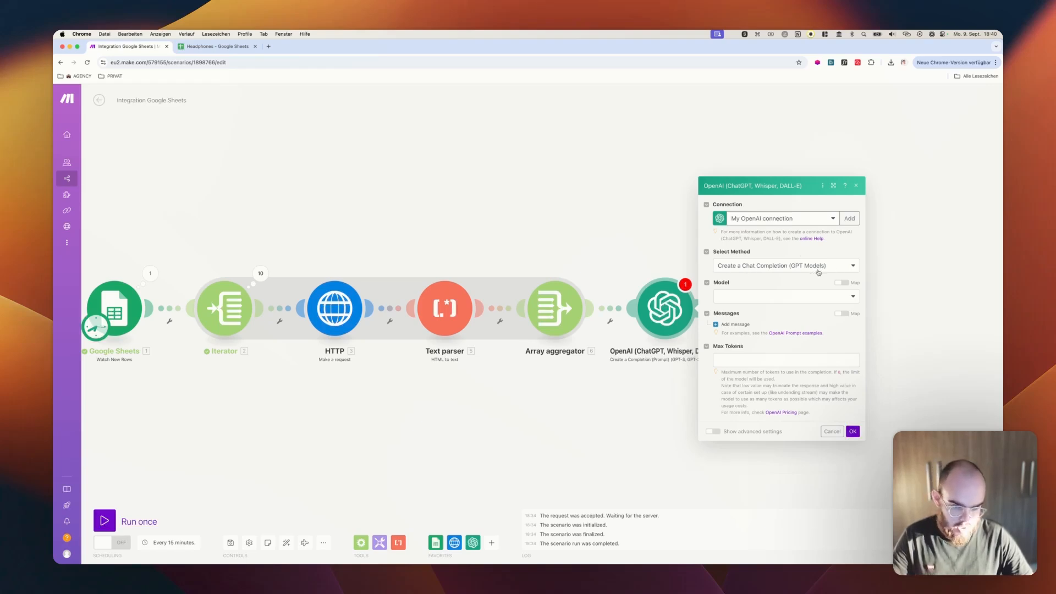
Select the gpt-4o-mini (system) model for the chat completion and add a first message with the System role
click(749, 298)
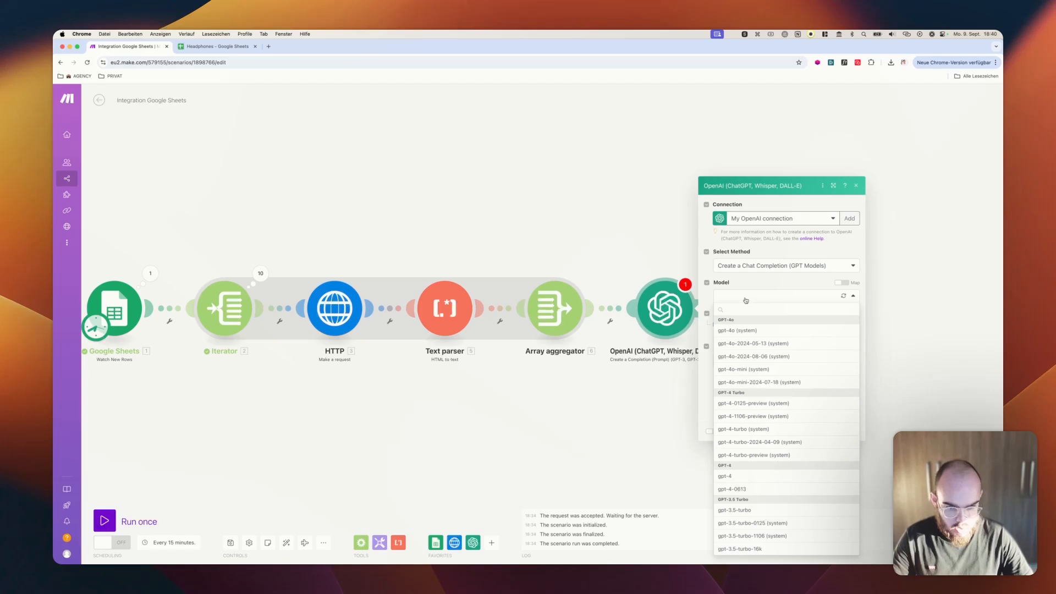
click(759, 374)
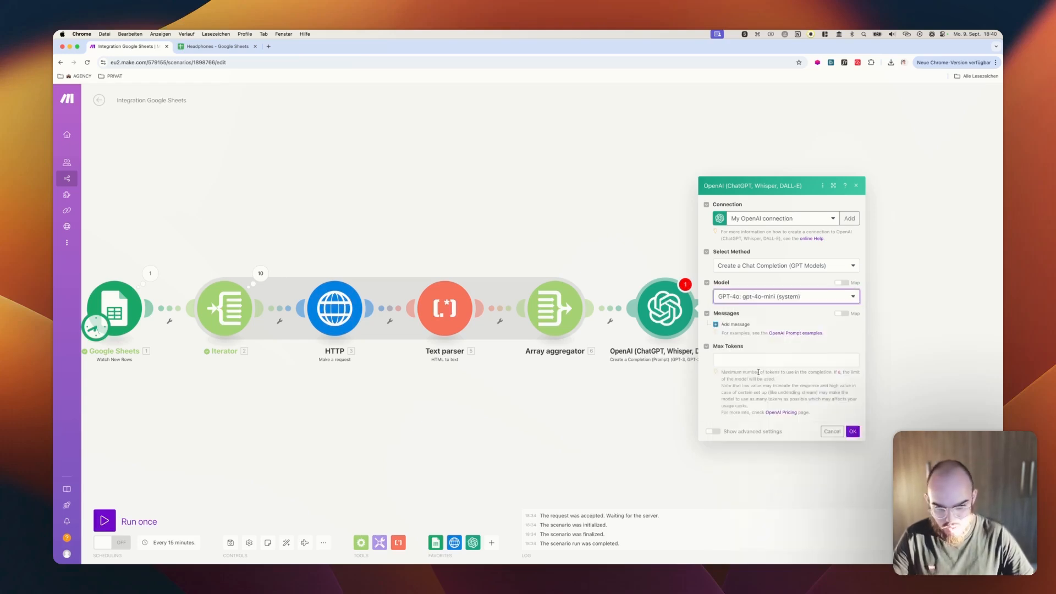
click(765, 300)
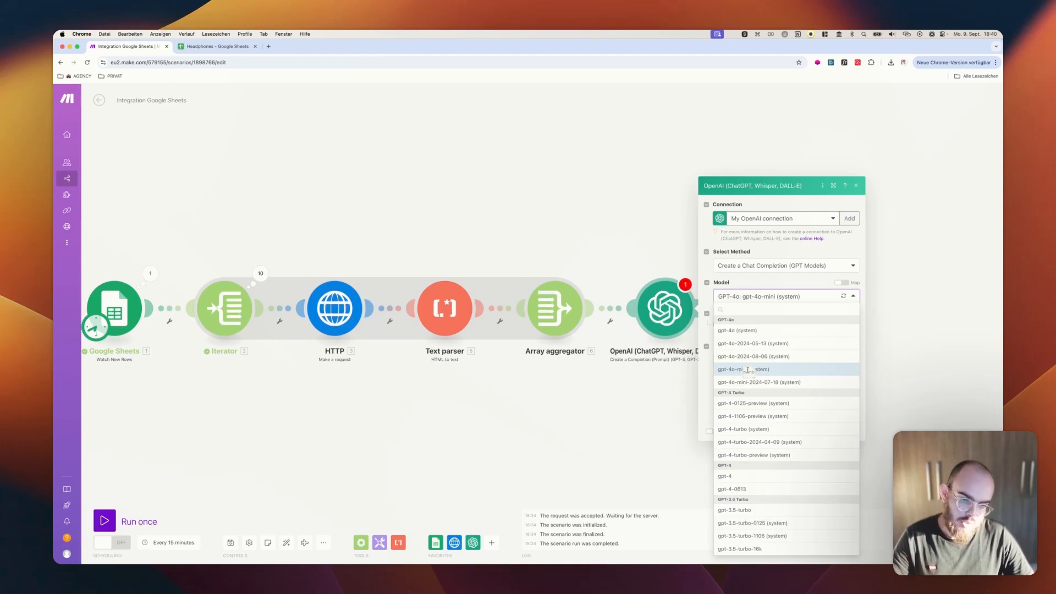
click(748, 297)
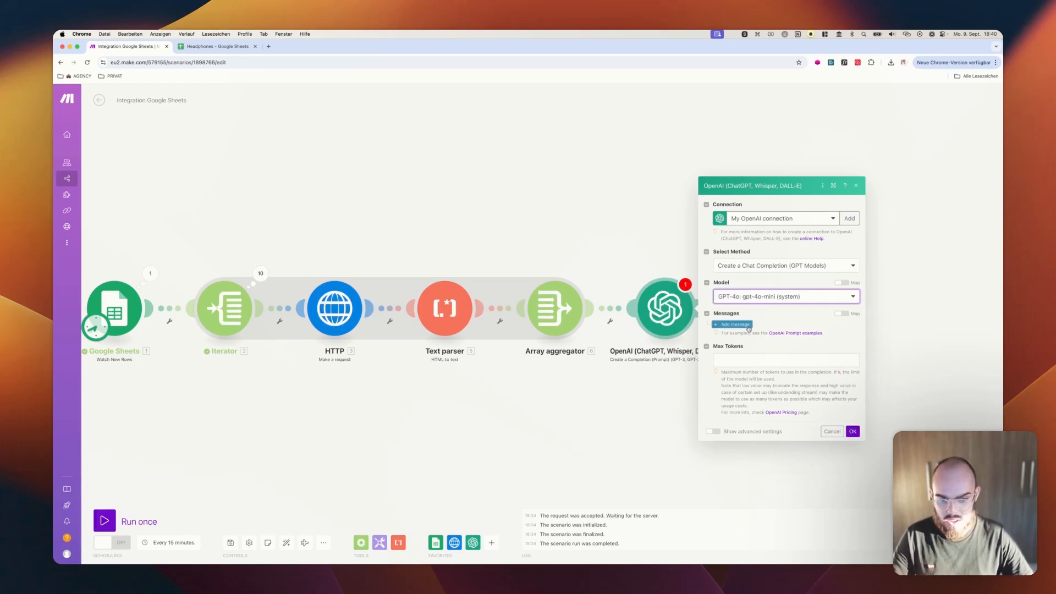
click(736, 325)
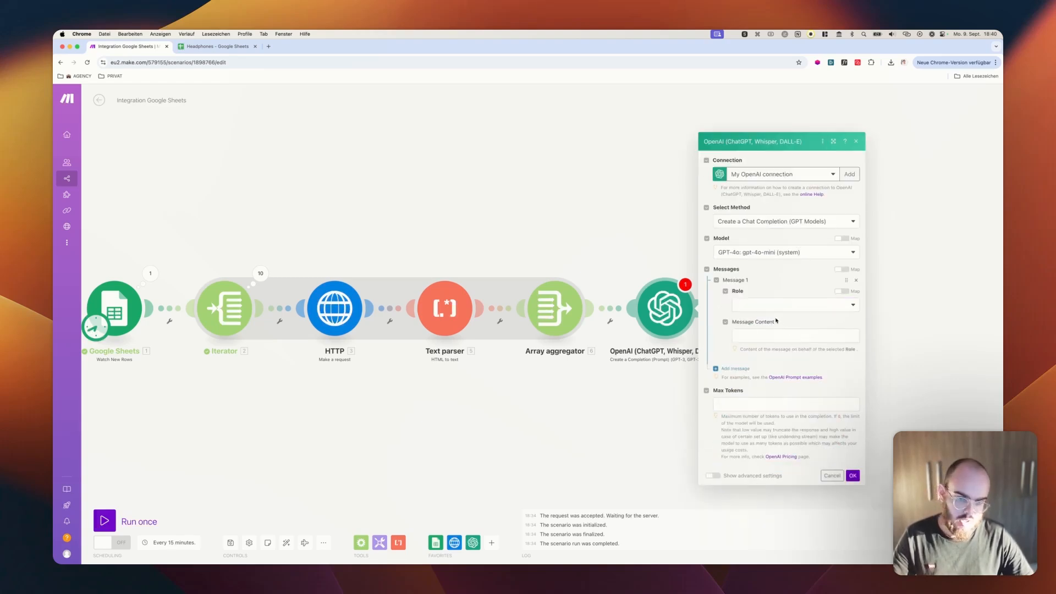
click(765, 306)
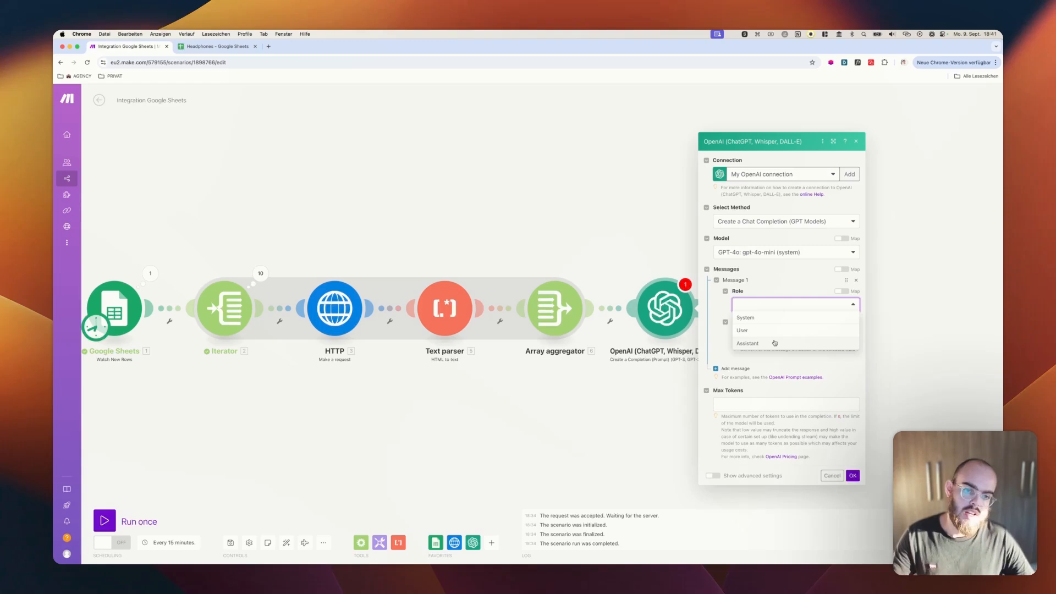
click(759, 293)
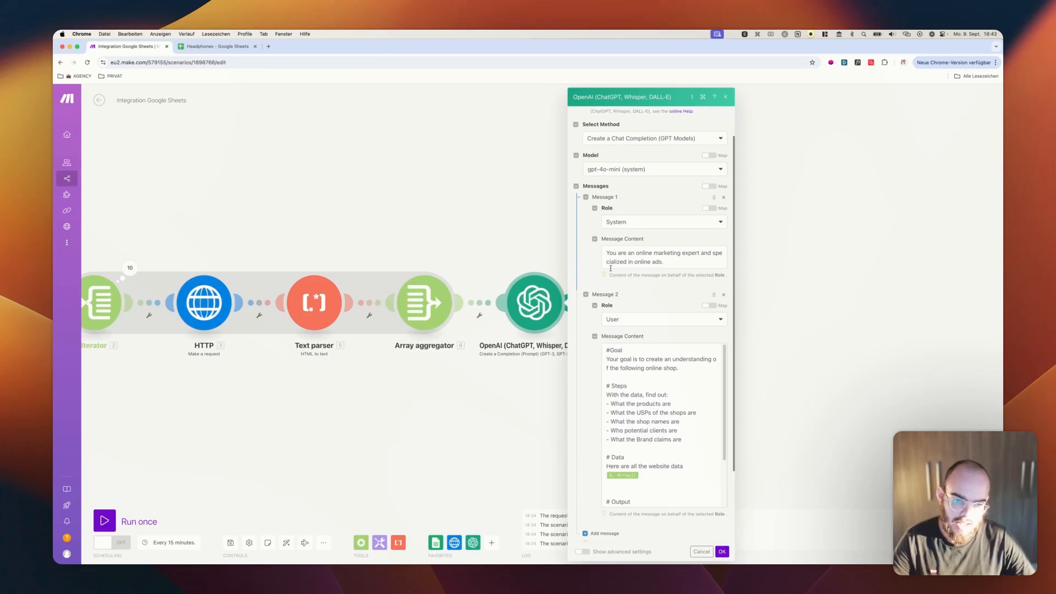
Review the System and User messages of the OpenAI prompt, including its goal, steps, data and output sections
scroll(584, 233, down, 3)
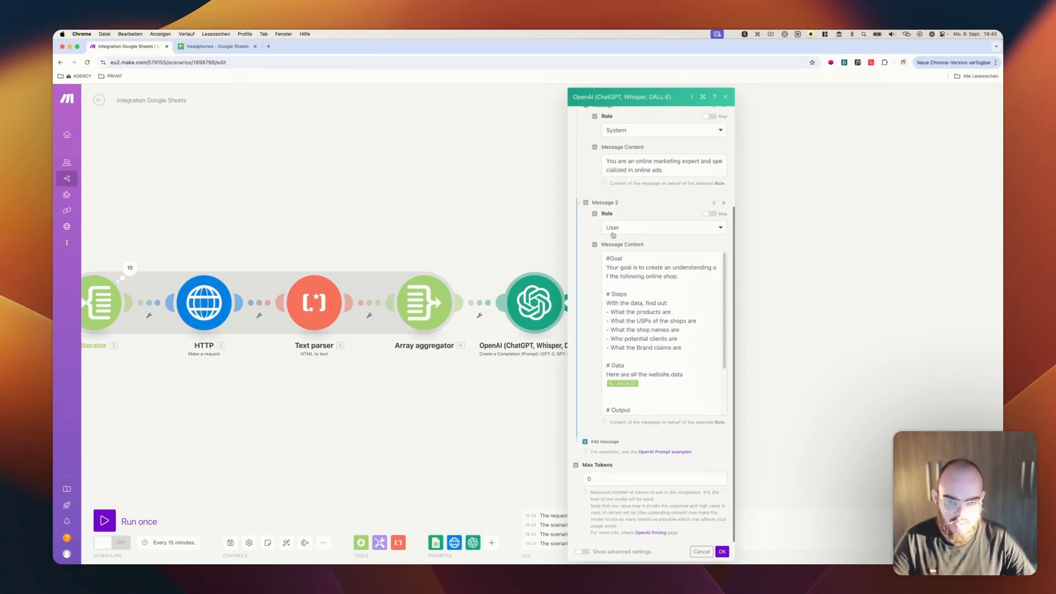
scroll(673, 288, down, 4)
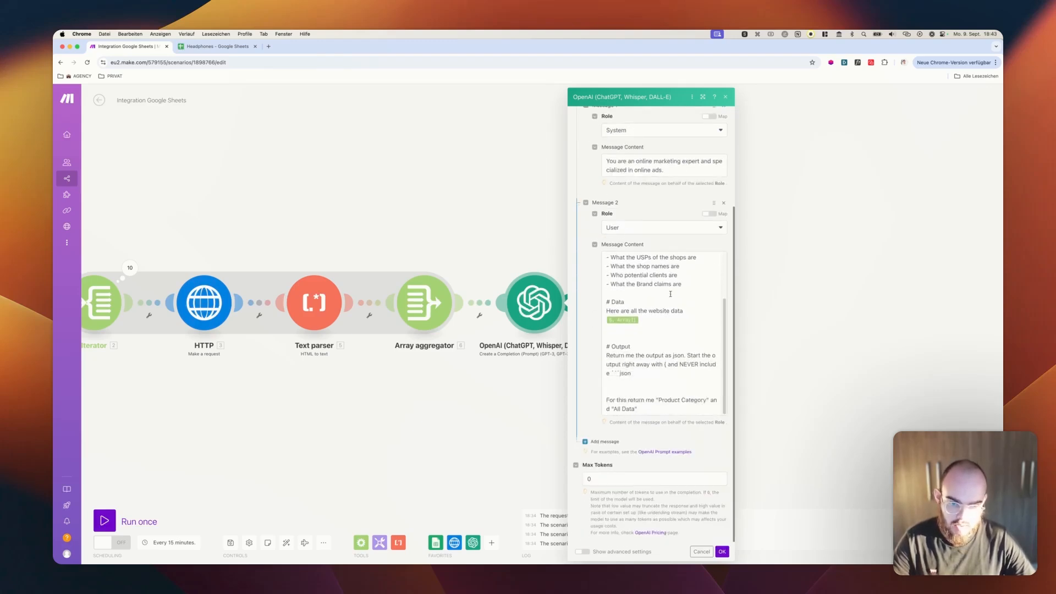
scroll(670, 293, up, 4)
drag(609, 266, 681, 278)
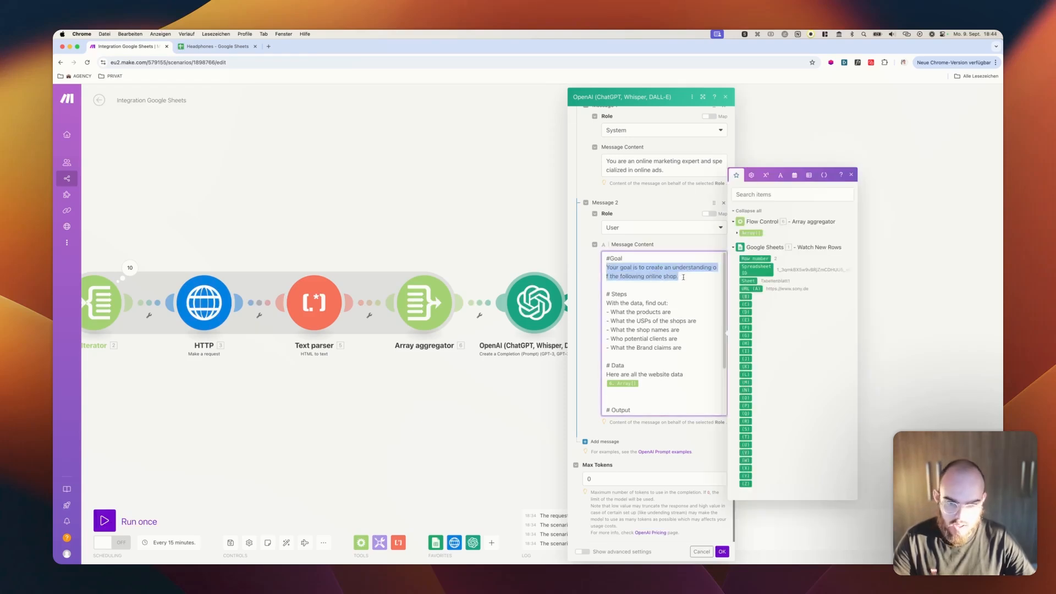
click(685, 277)
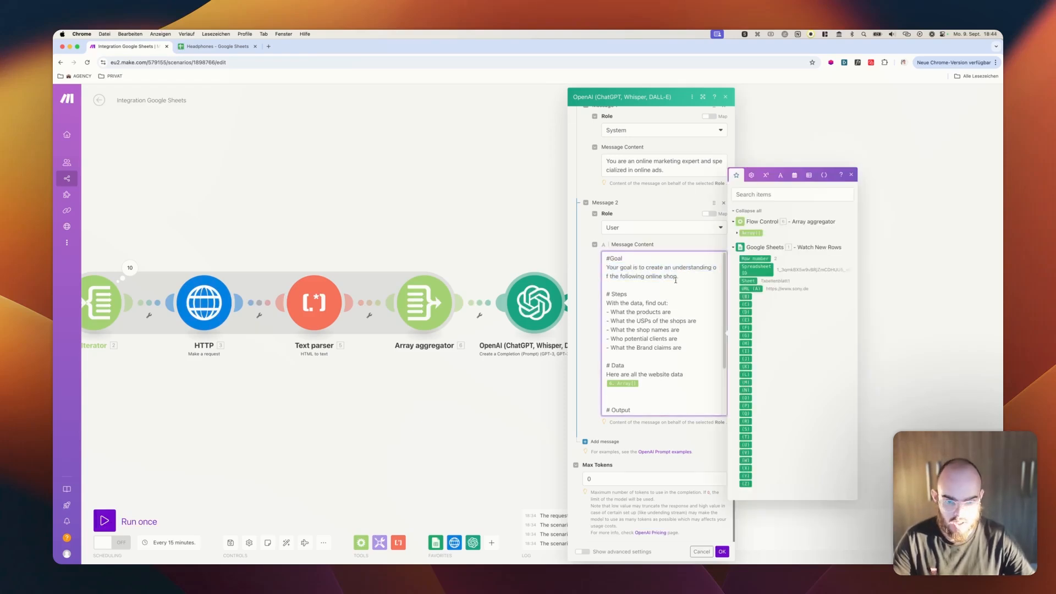
scroll(676, 280, down, 2)
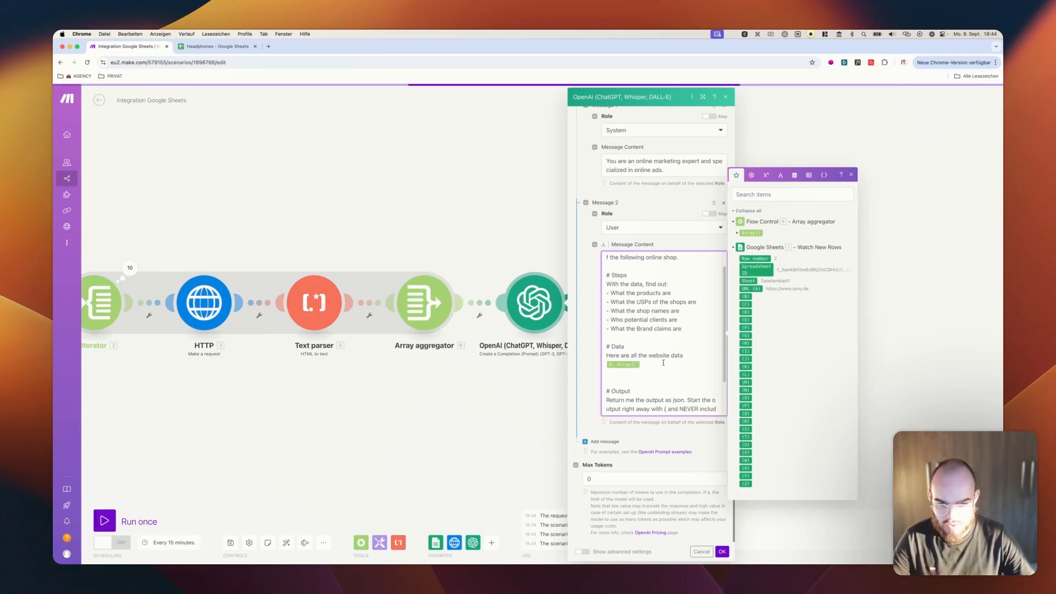
Remove the aggregator's Array[] from the Data section of the User message and insert it again below "Here are all the website data"
key(BackSpace)
key(Return)
click(672, 423)
click(641, 365)
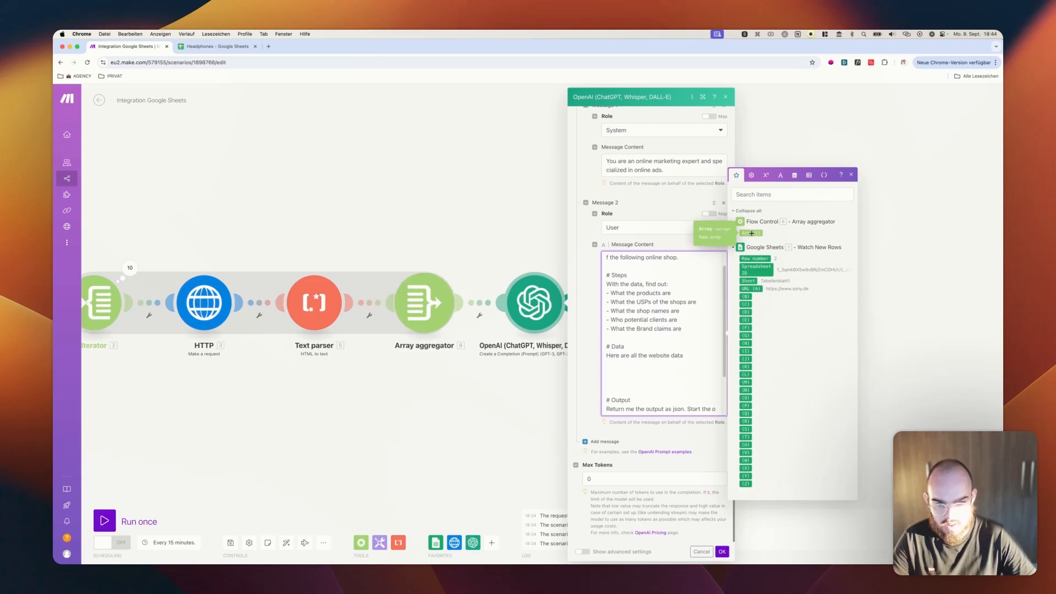
click(751, 233)
scroll(664, 364, down, 1)
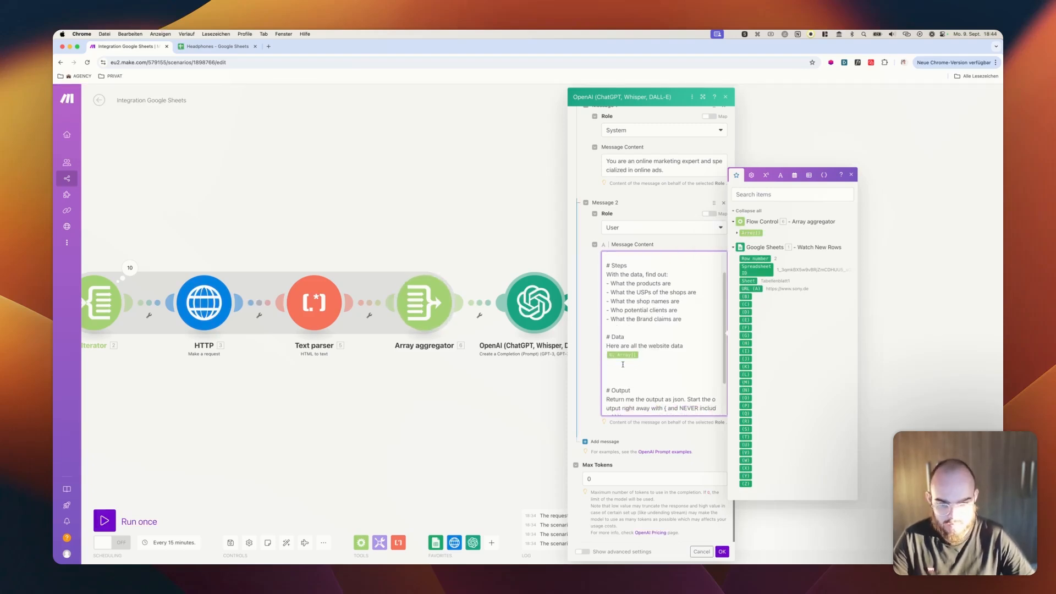
key(BackSpace)
Check the prompt's output instructions and save the OpenAI module with Max Tokens at 0
scroll(632, 359, down, 4)
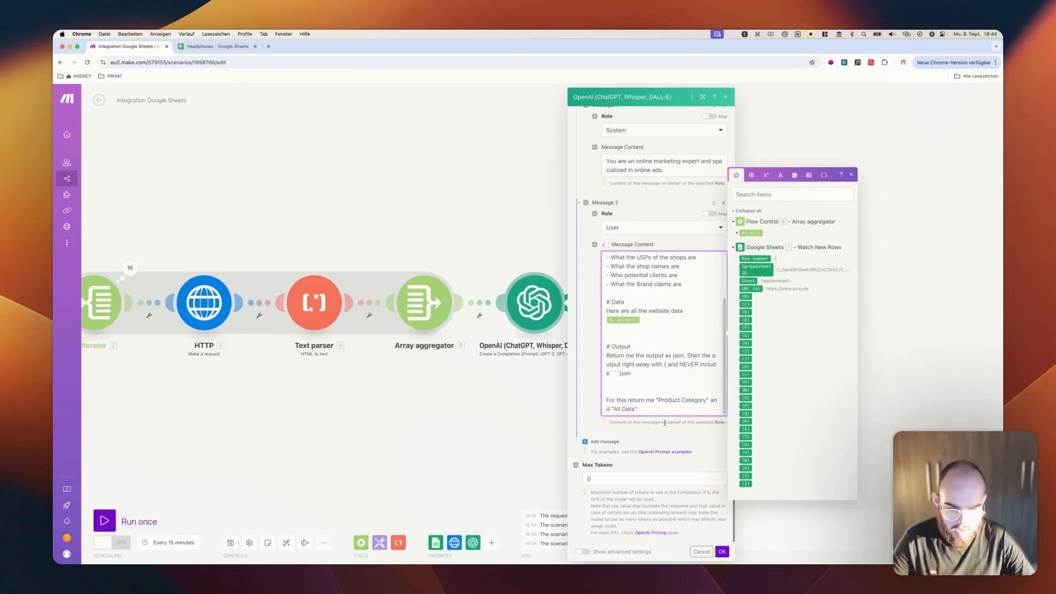
click(608, 473)
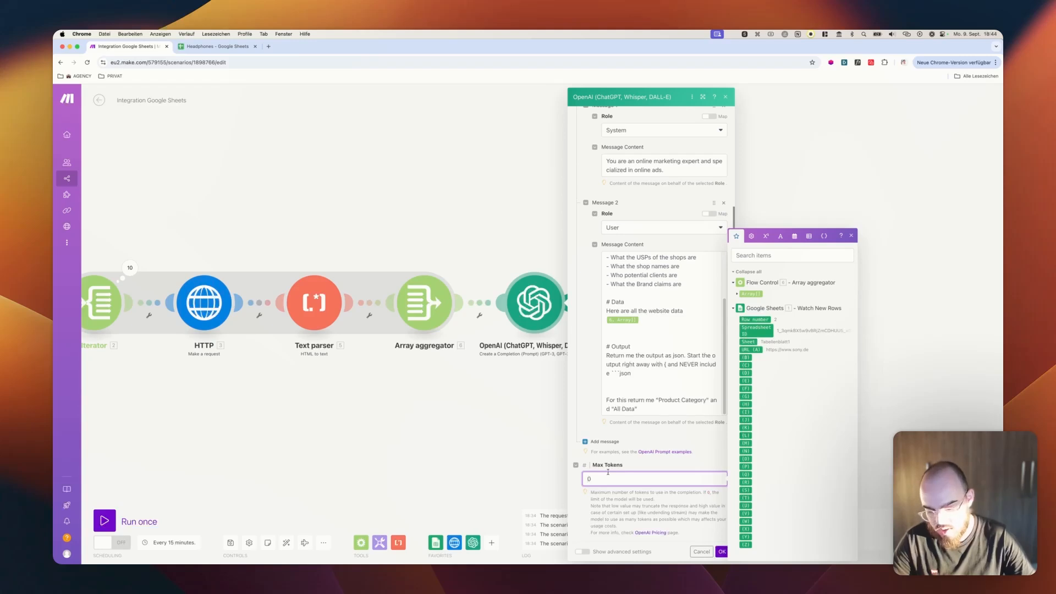
click(621, 469)
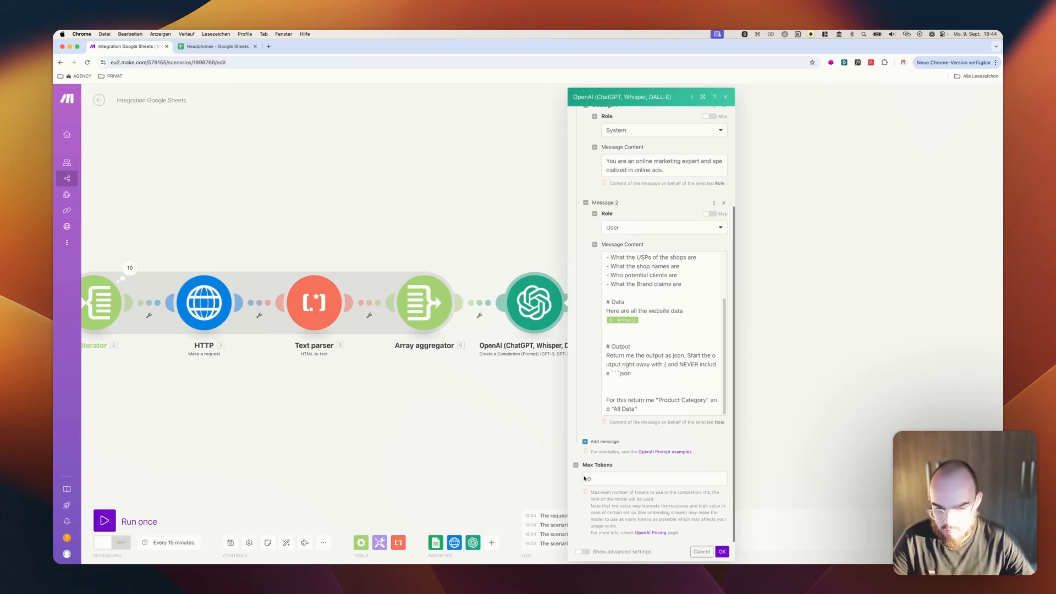
click(727, 553)
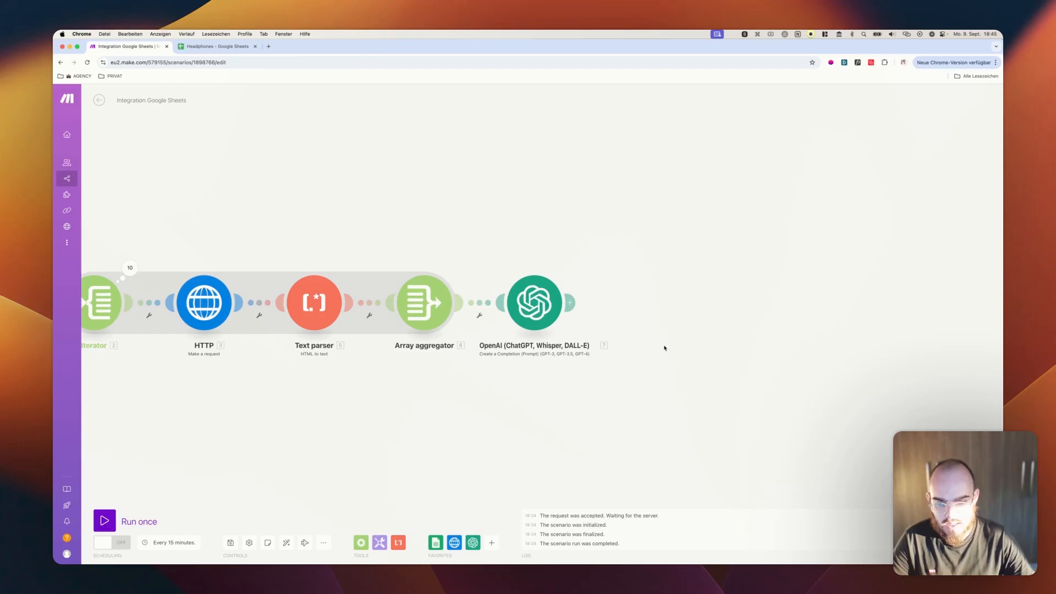
Add a JSON "Parse JSON" module after the OpenAI module
click(573, 305)
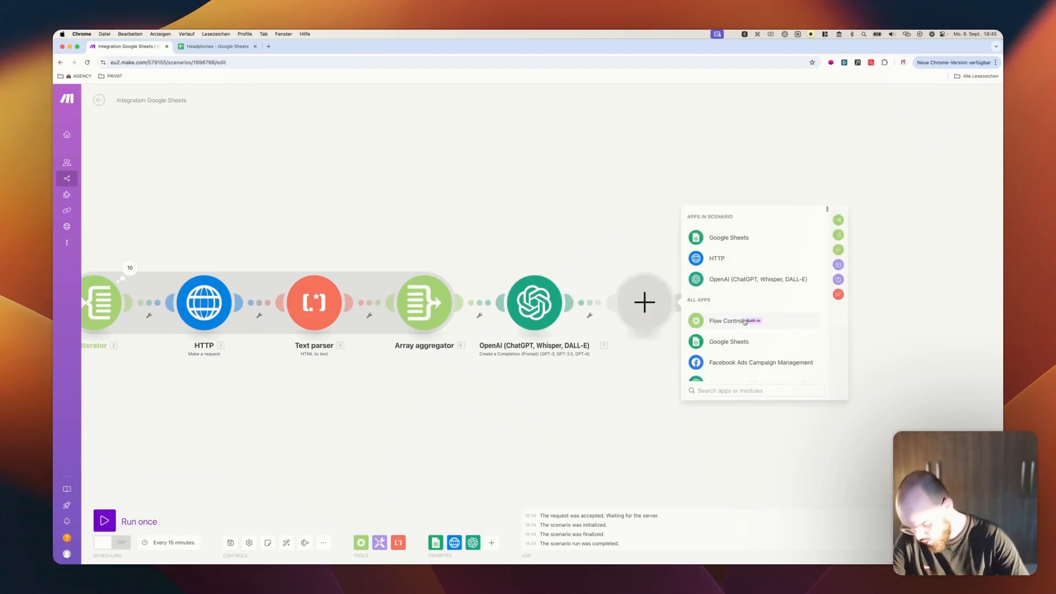
text(jsin)
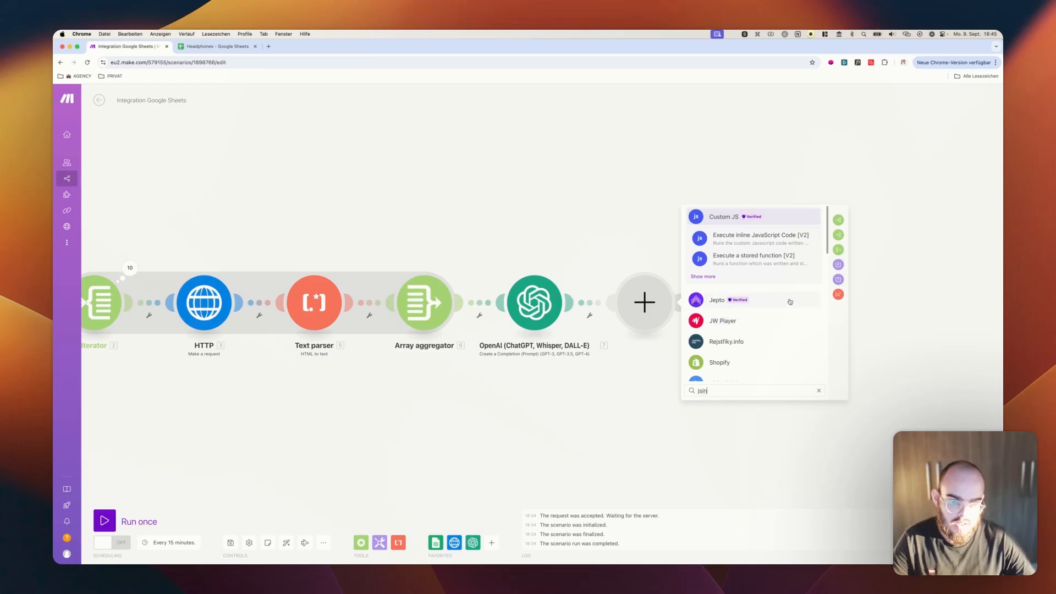
key(BackSpace)
key(BackSpace)
text(o)
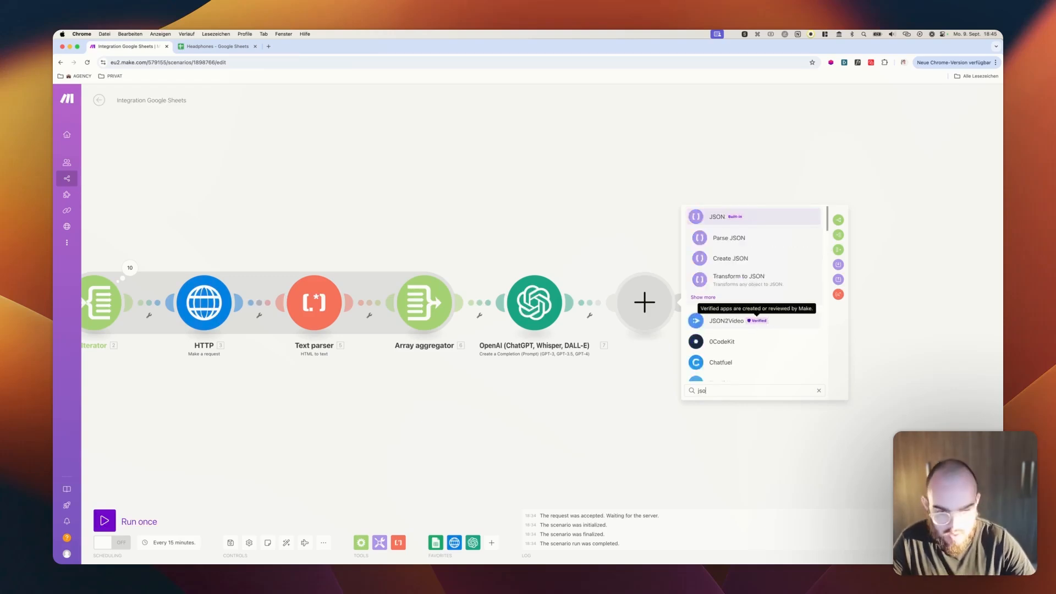
click(709, 220)
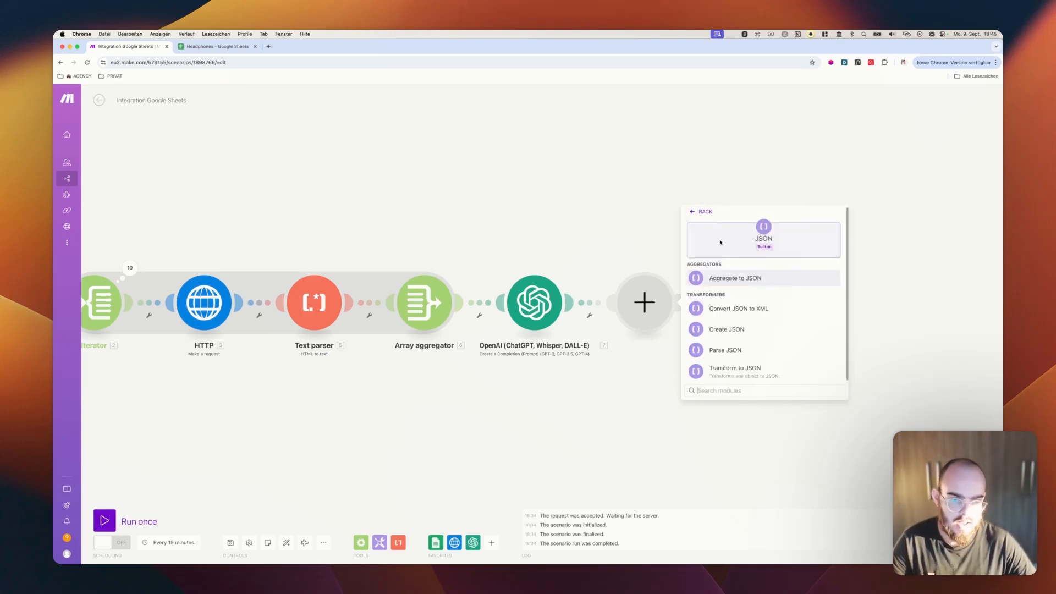
click(751, 350)
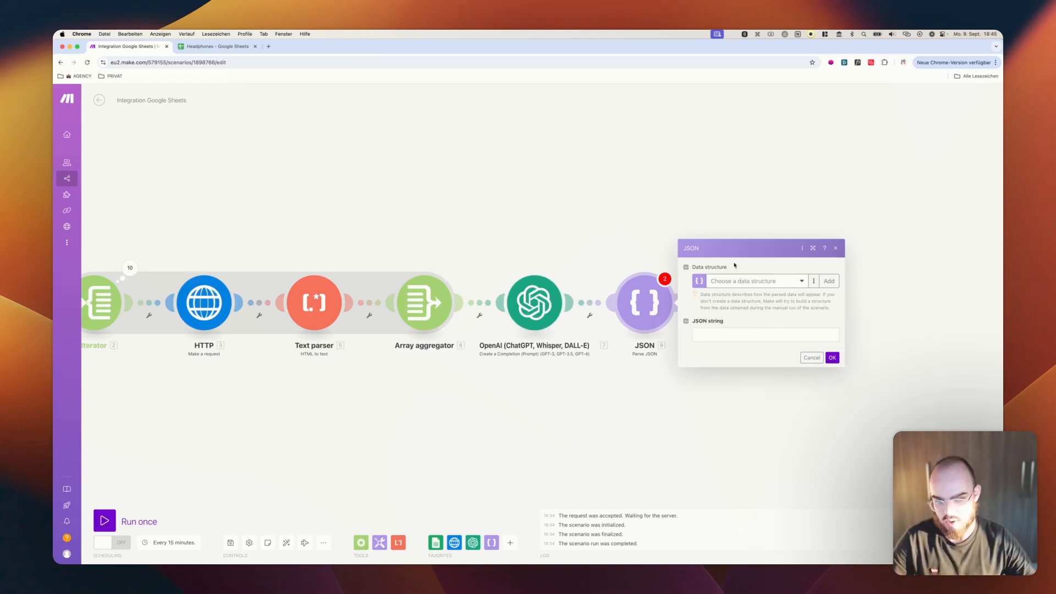
click(815, 281)
click(830, 281)
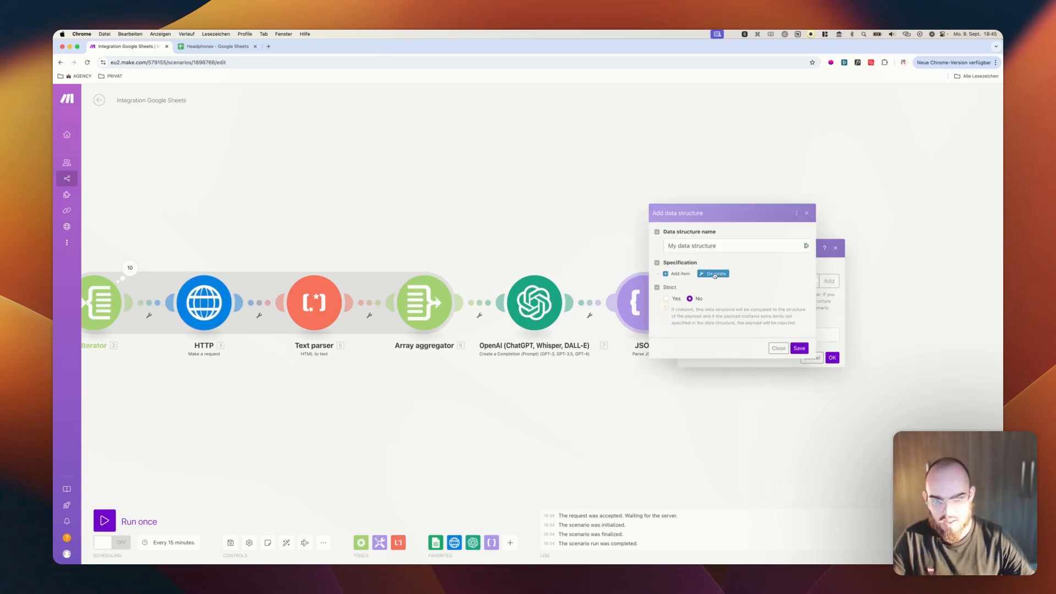
click(710, 275)
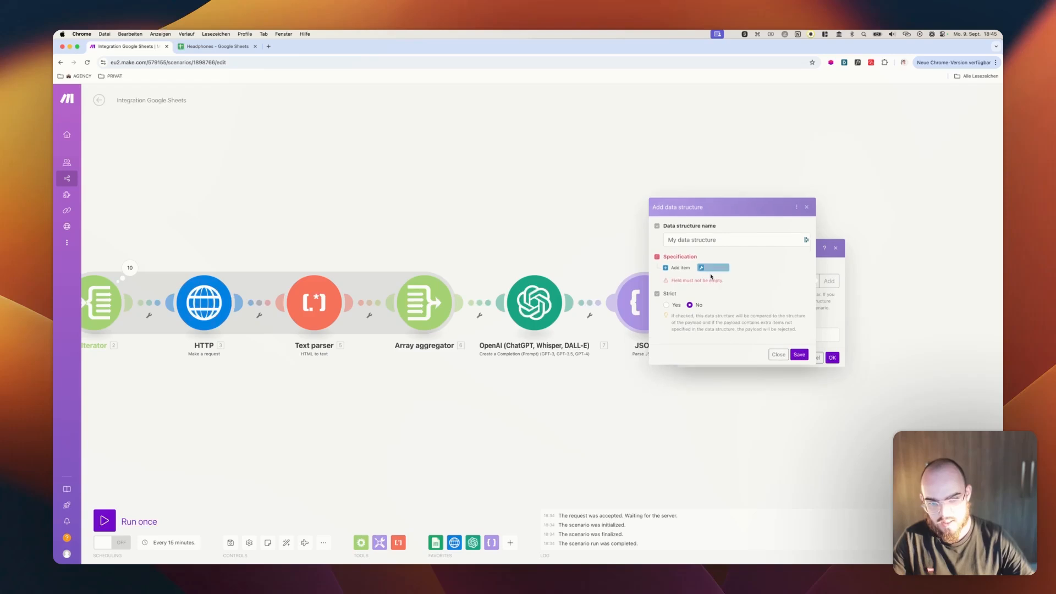
click(823, 266)
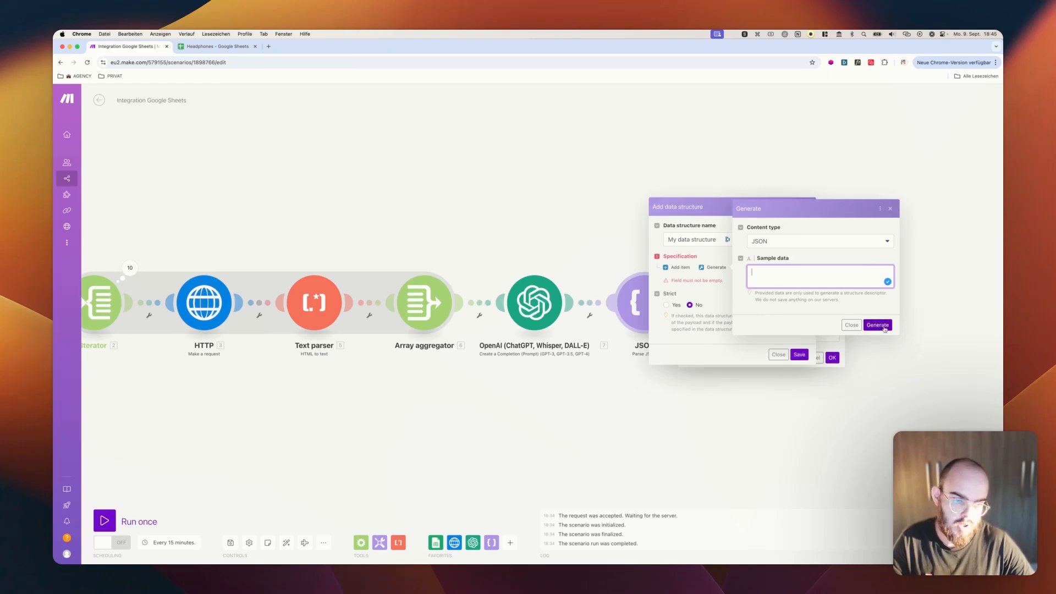
Copy the line requesting "Product Category" and "All Data" from the User message of the OpenAI module and close its settings
click(531, 302)
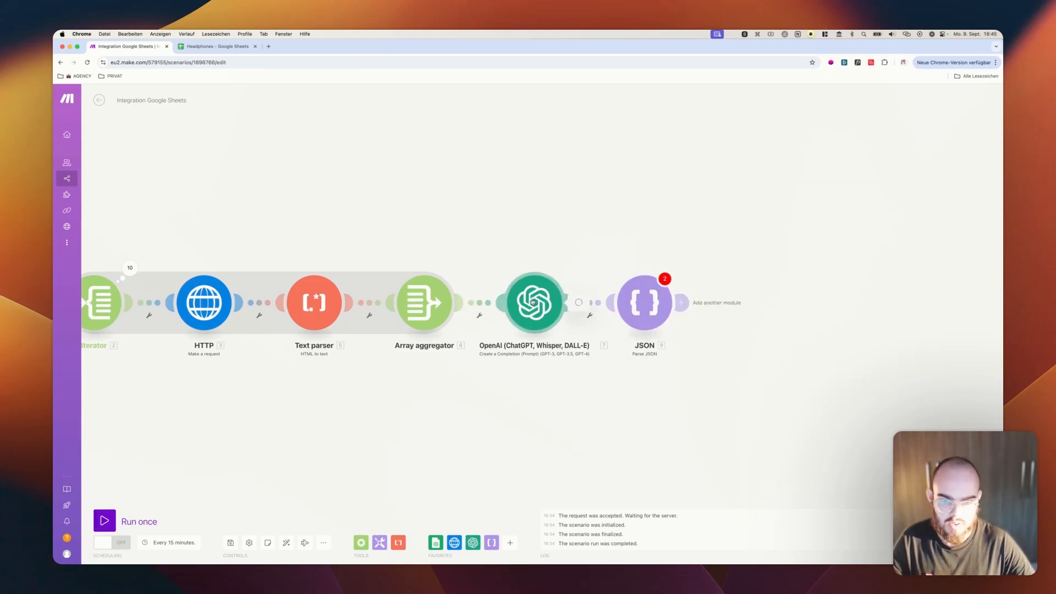
click(532, 302)
scroll(617, 296, down, 5)
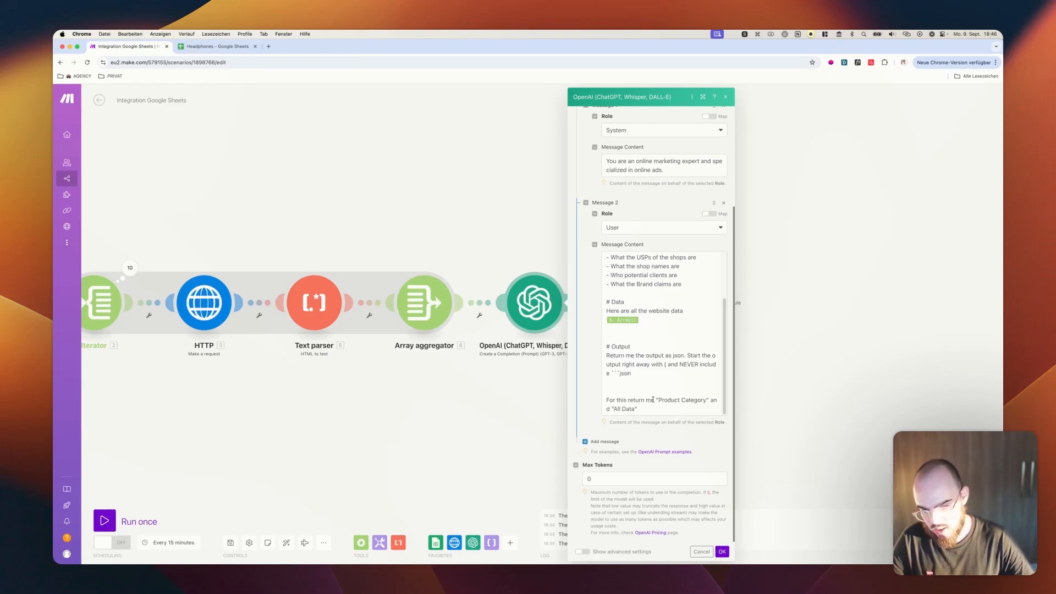
click(653, 400)
triple_click(653, 399)
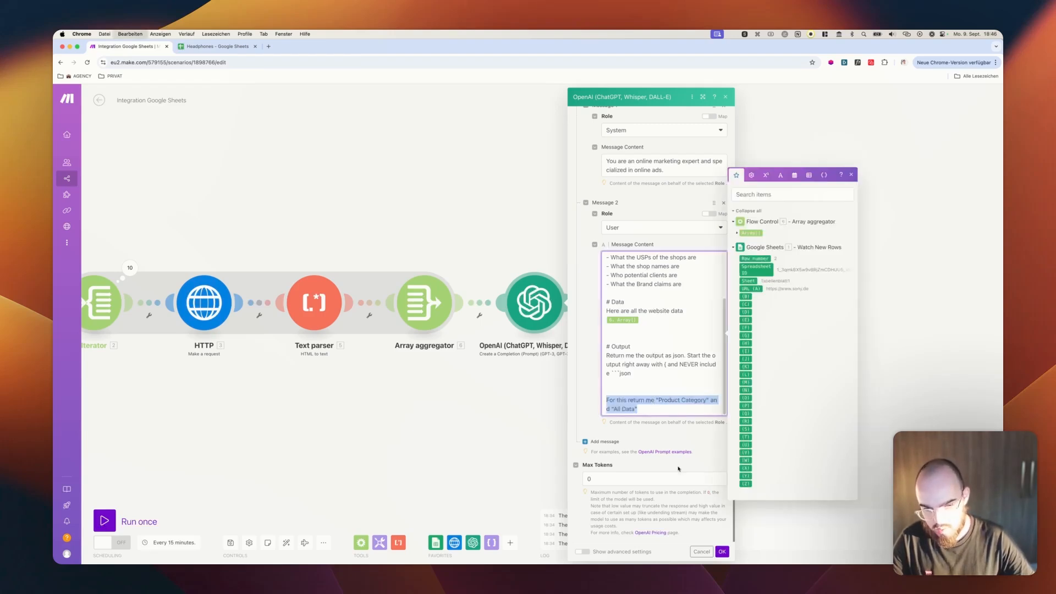
click(722, 552)
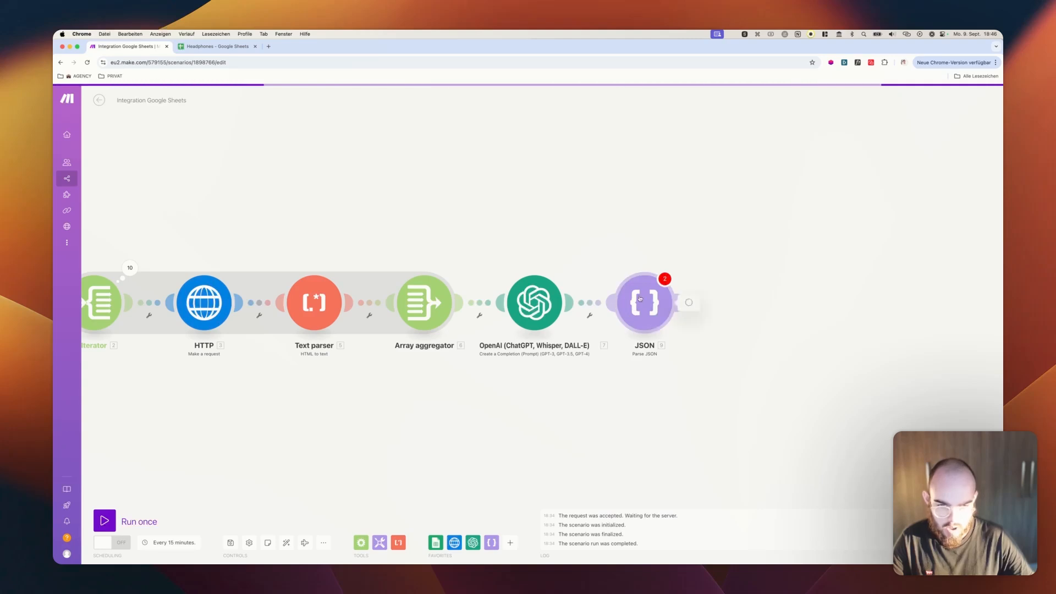
Start generating a data structure for the Parse JSON module, pasting the copied line as JSON sample data after "{" without "For this return me"
click(648, 297)
click(825, 281)
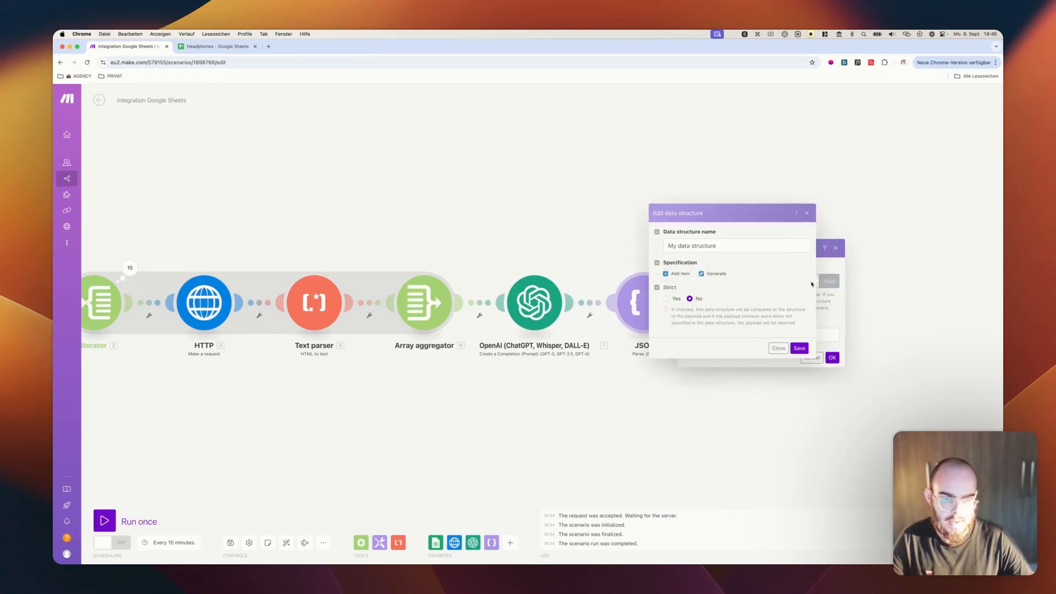
click(703, 274)
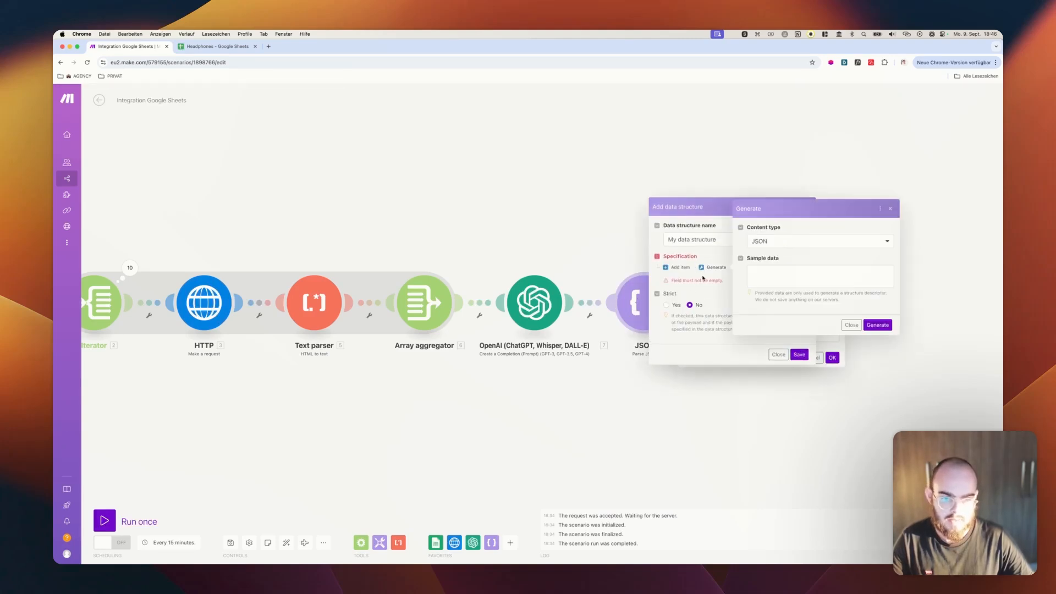
click(757, 272)
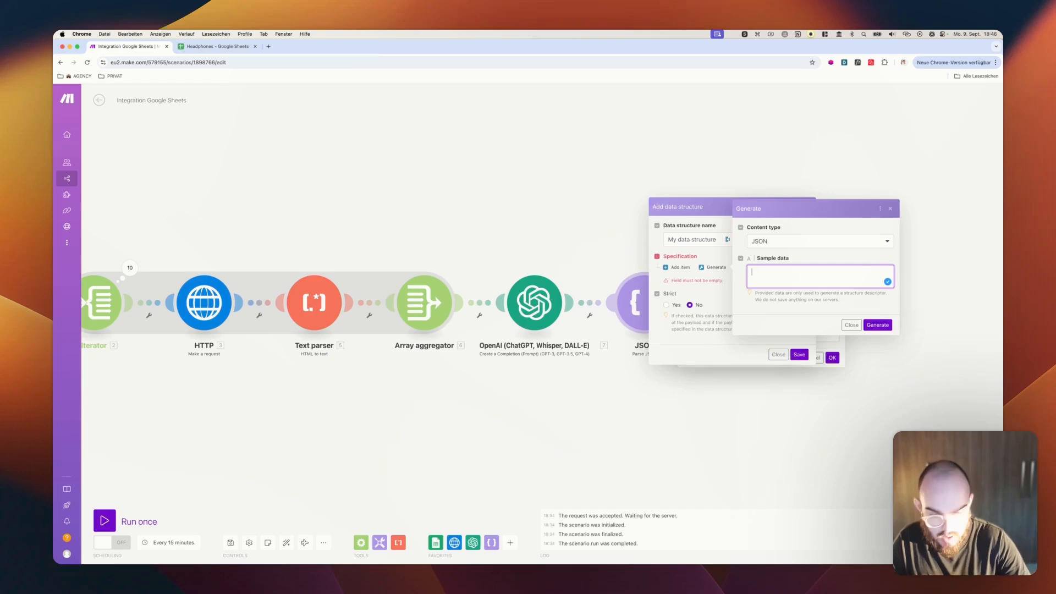
key(super+v)
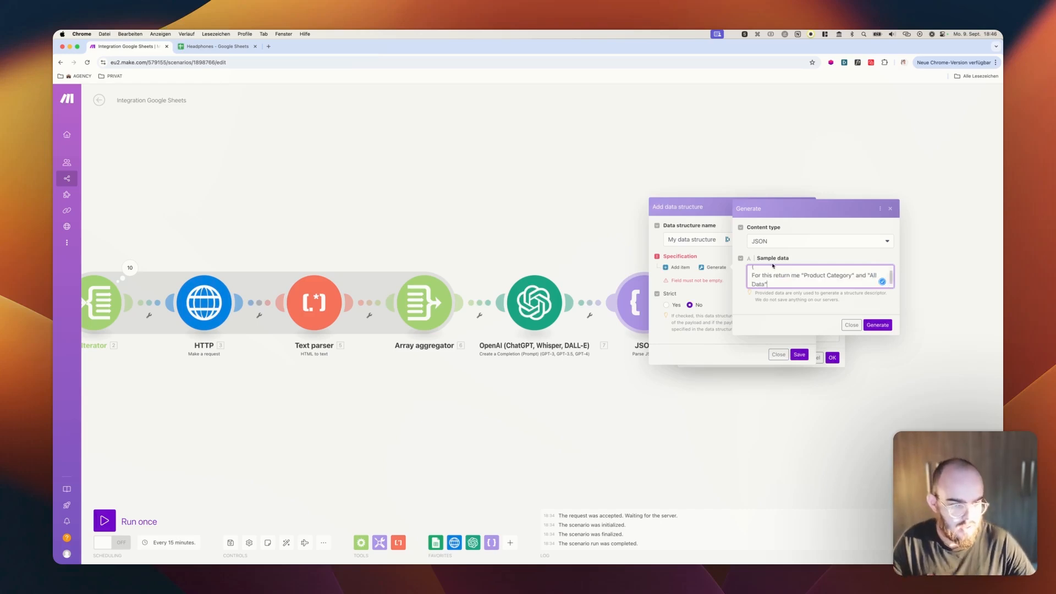
drag(800, 275, 737, 275)
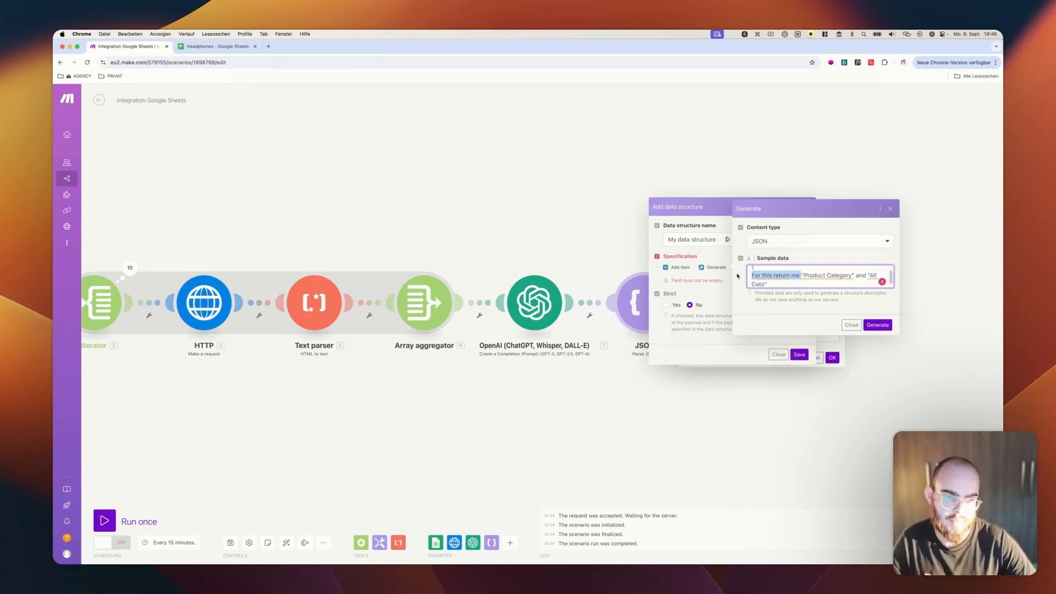
key(BackSpace)
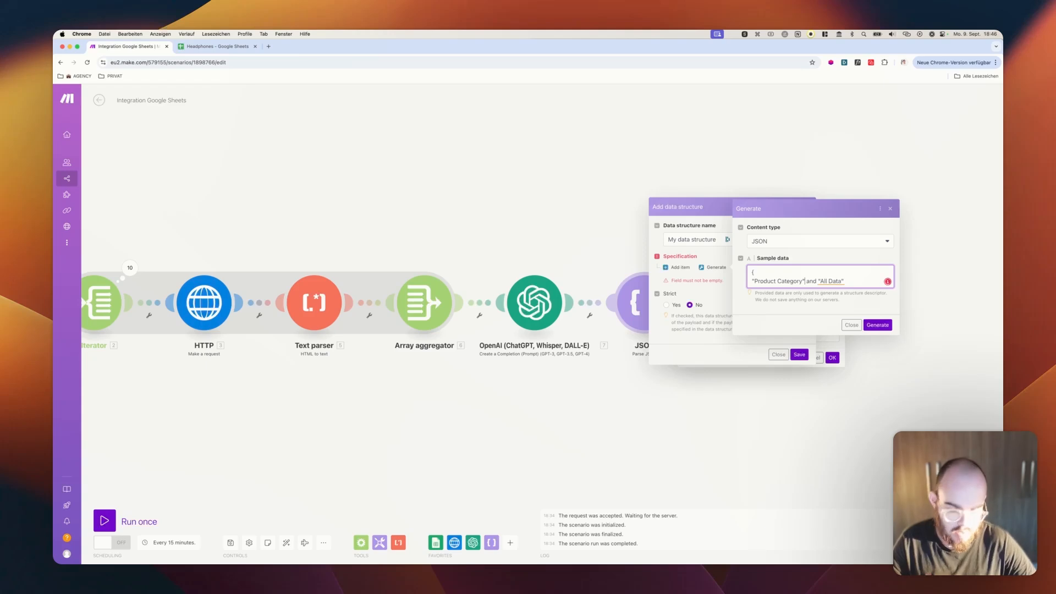
Format the sample data as two JSON keys, "Product Category" and "All Data", each with an empty string value, removing the word "and"
key(Right)
text(:)
text( "",)
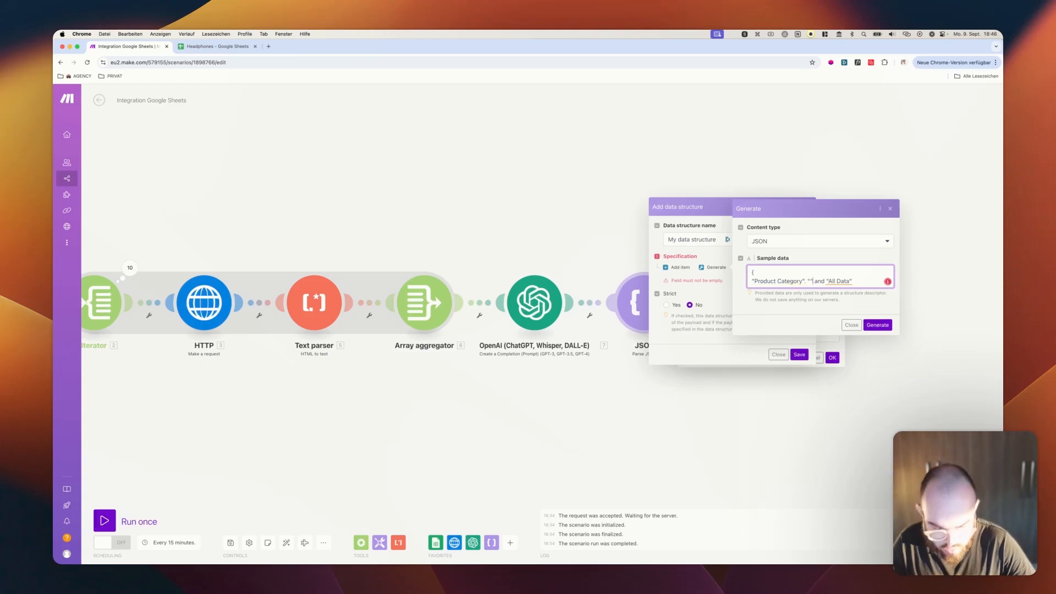
key(Return)
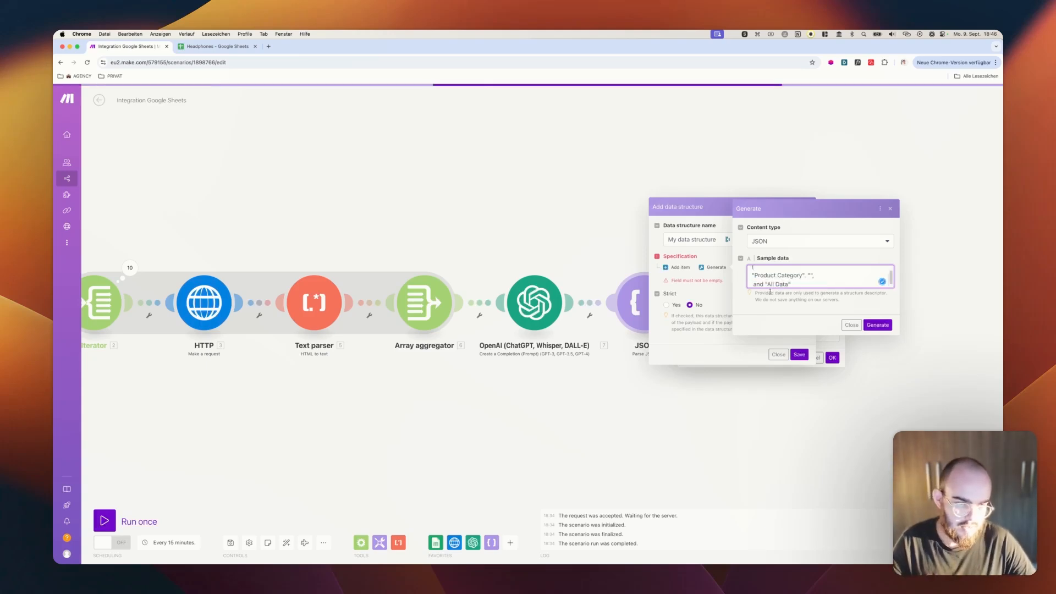
key(shift+alt+Right)
key(BackSpace)
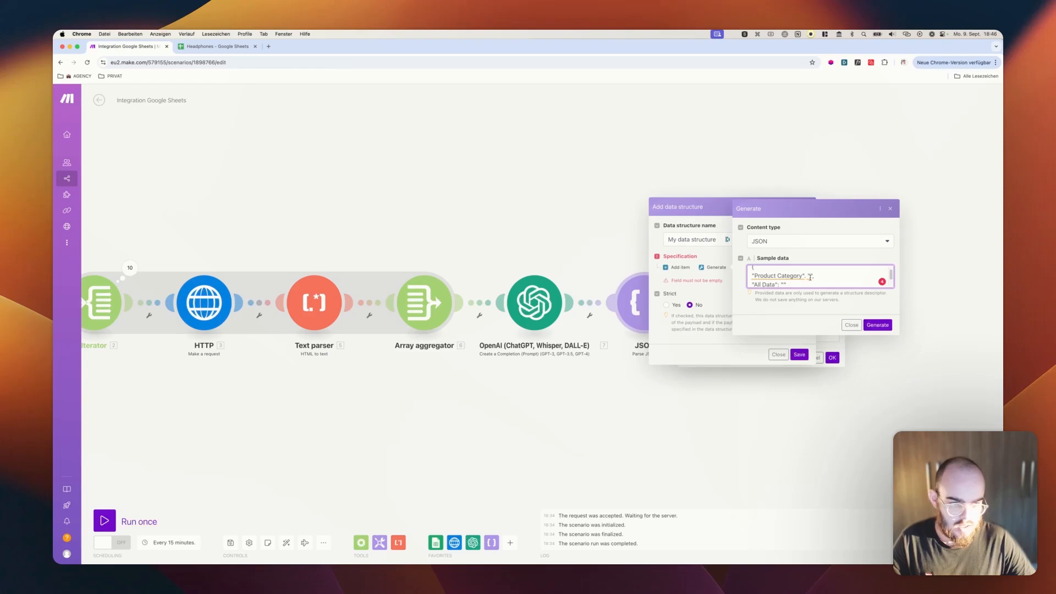
key(BackSpace)
text(:)
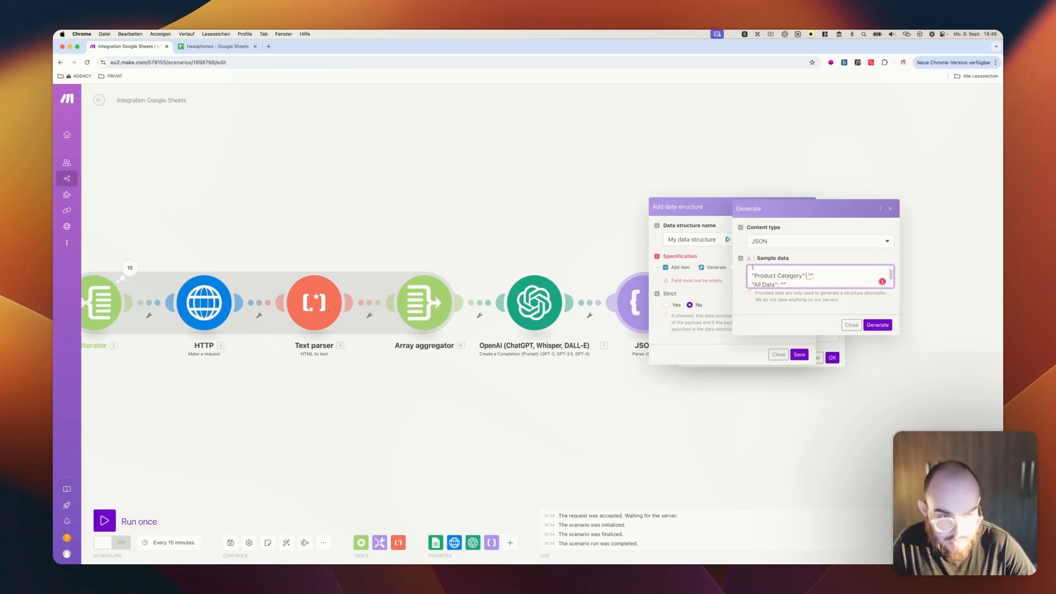
Generate the specification from the sample data and save it as "My data structure"
scroll(835, 286, down, 1)
click(877, 325)
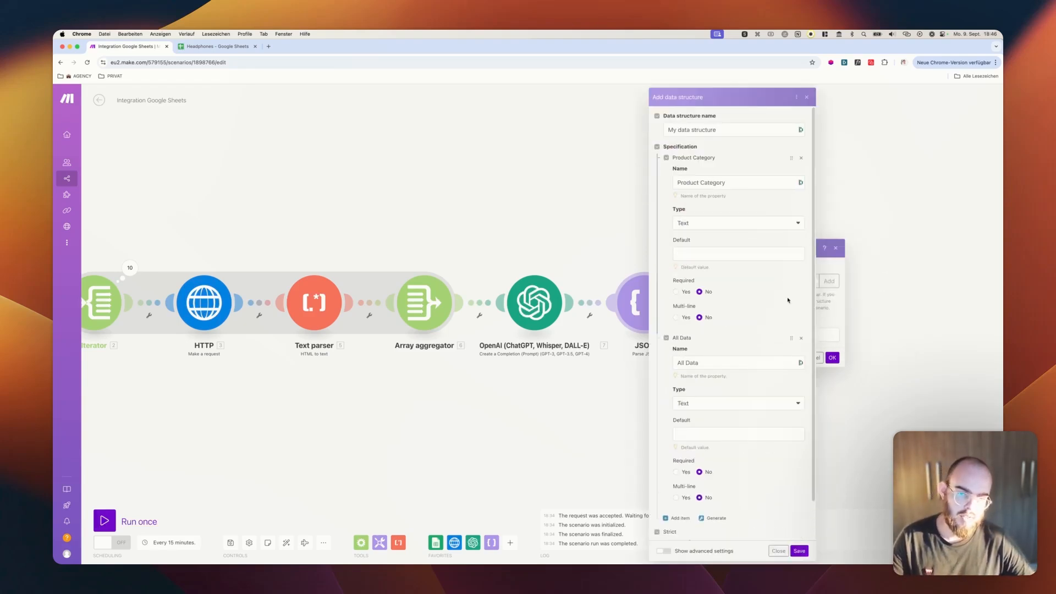
click(800, 552)
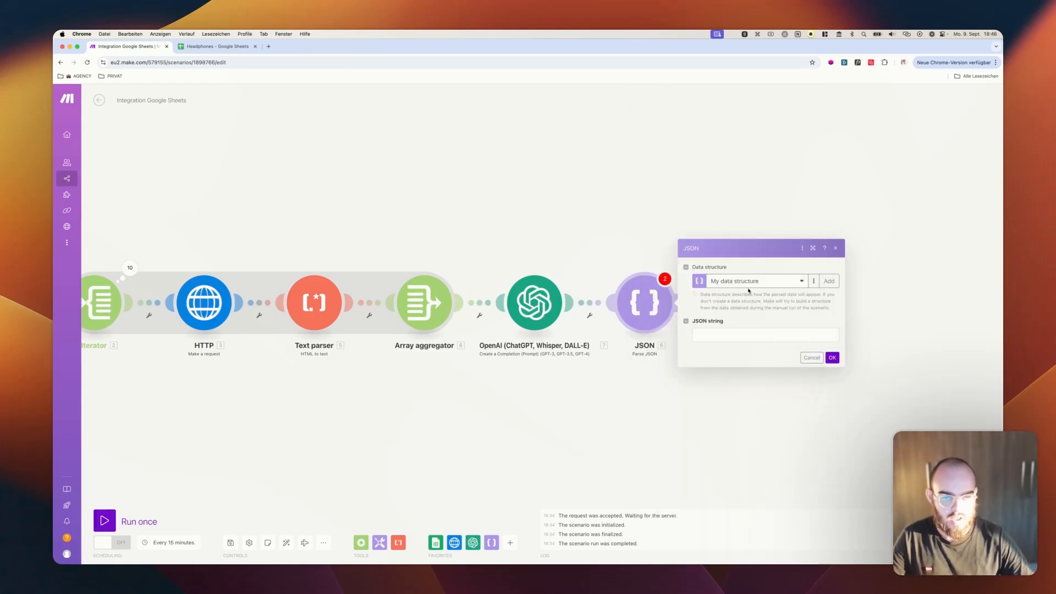
Map the OpenAI module's Result to the JSON string of the Parse JSON module and save the module
click(727, 334)
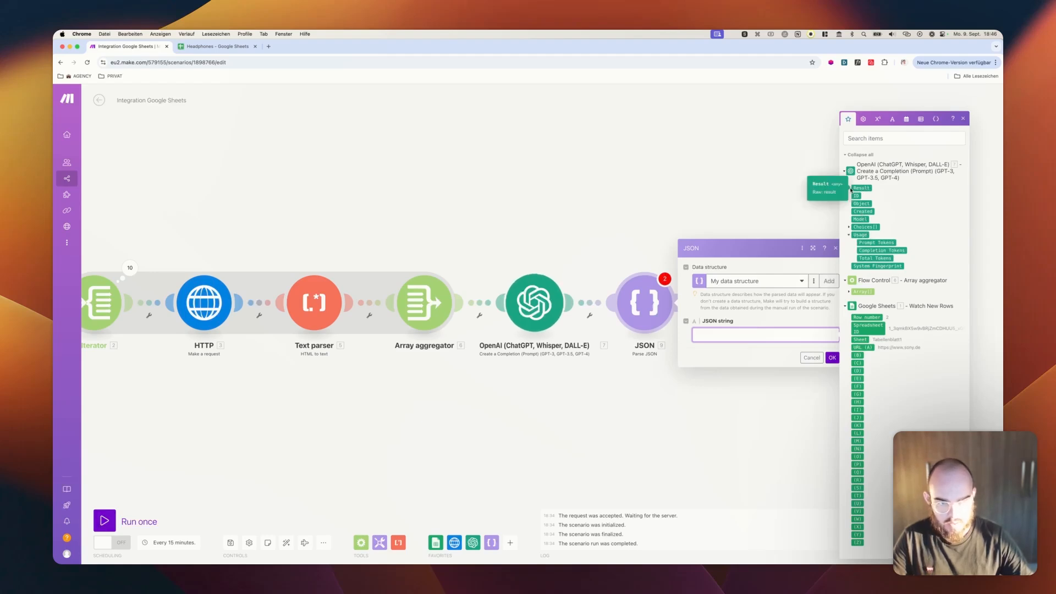
click(861, 188)
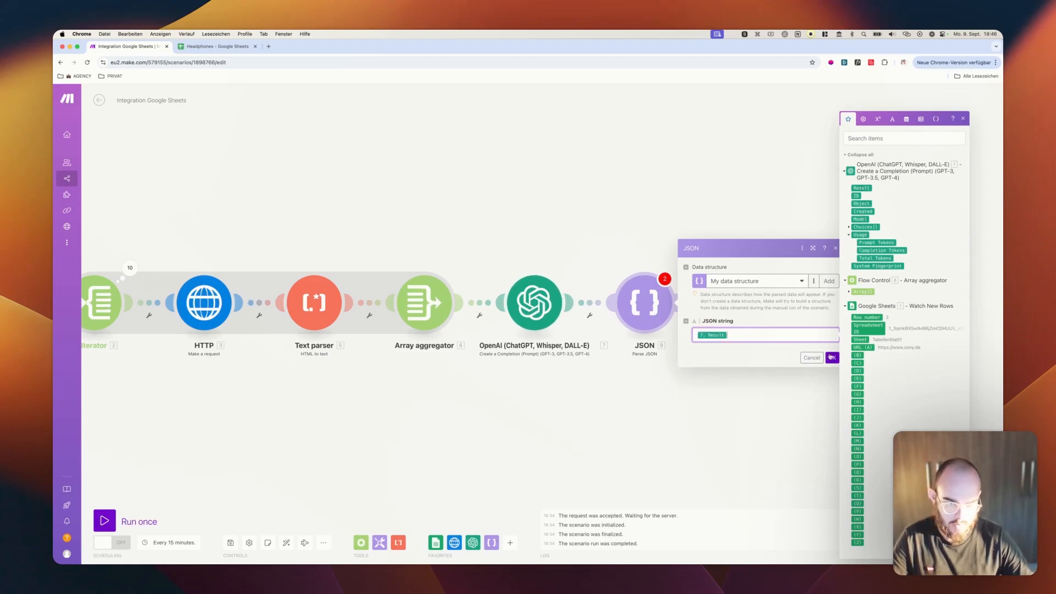
click(833, 358)
Add an OpenAI "Create a Completion (Prompt)" module after the JSON module
drag(754, 305, 616, 295)
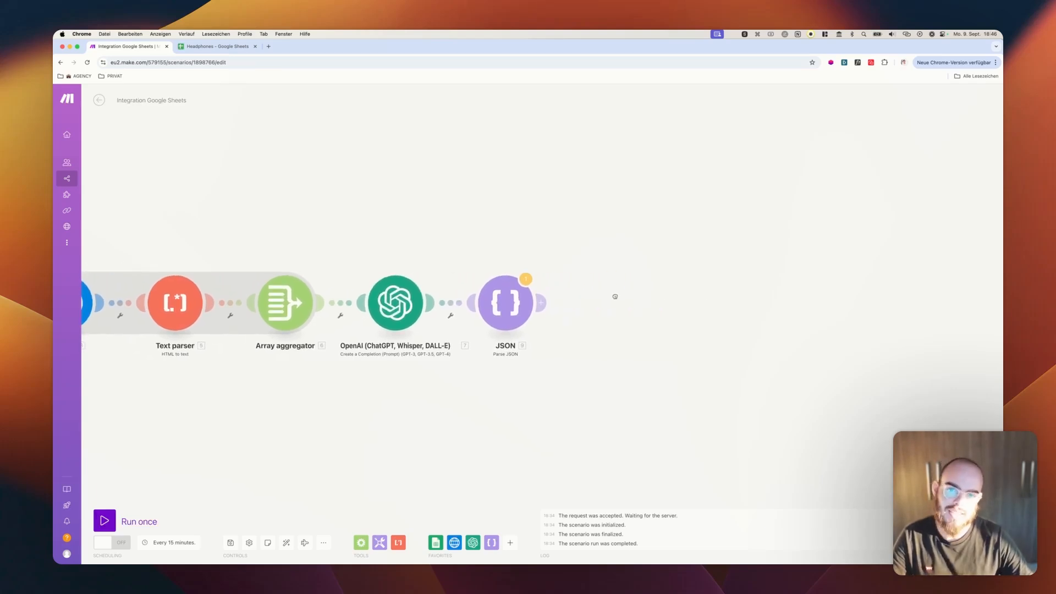
click(544, 307)
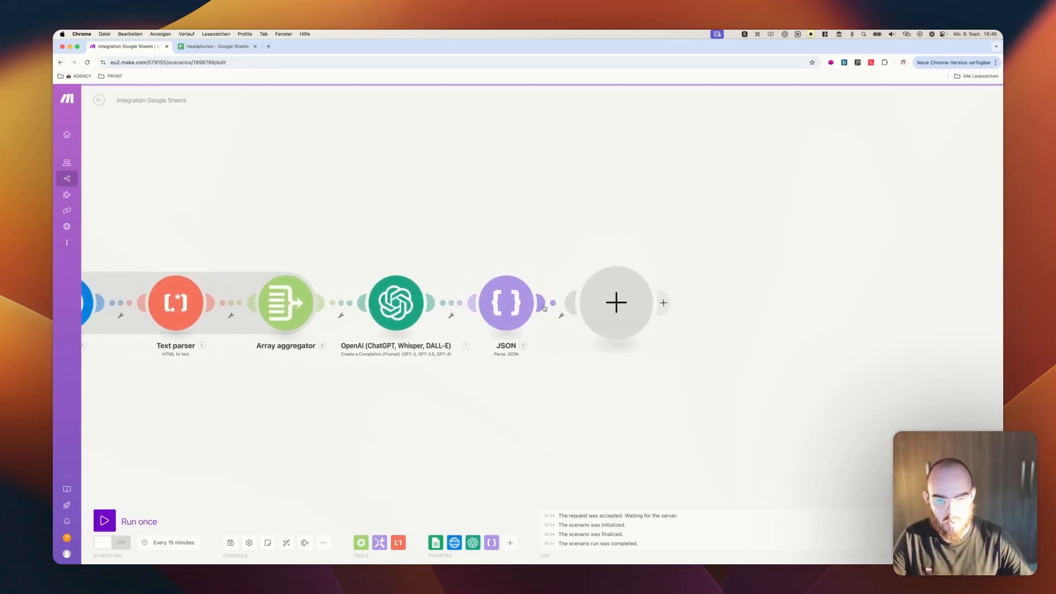
click(687, 282)
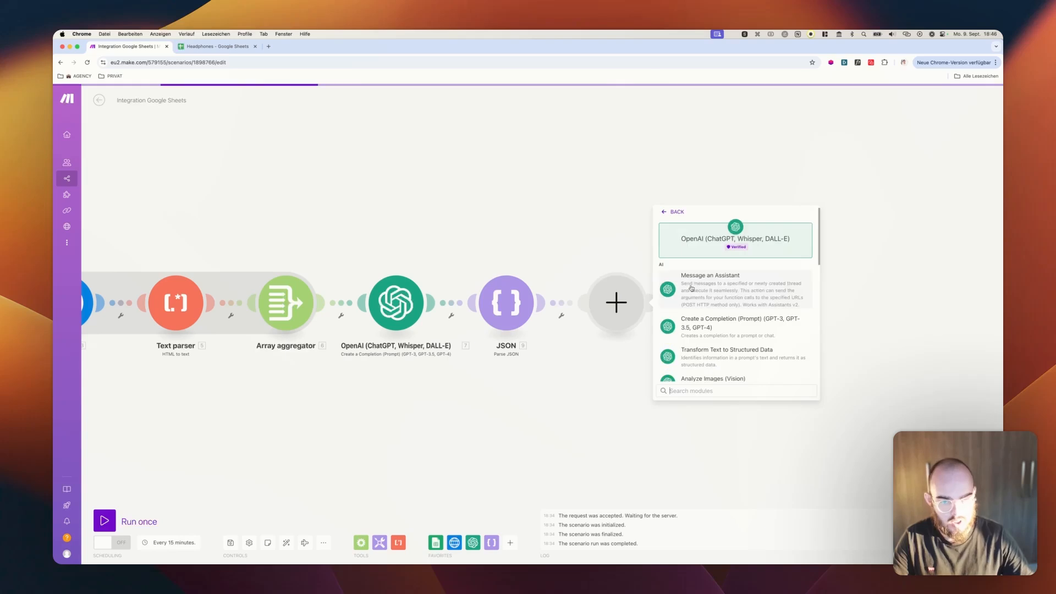
click(694, 324)
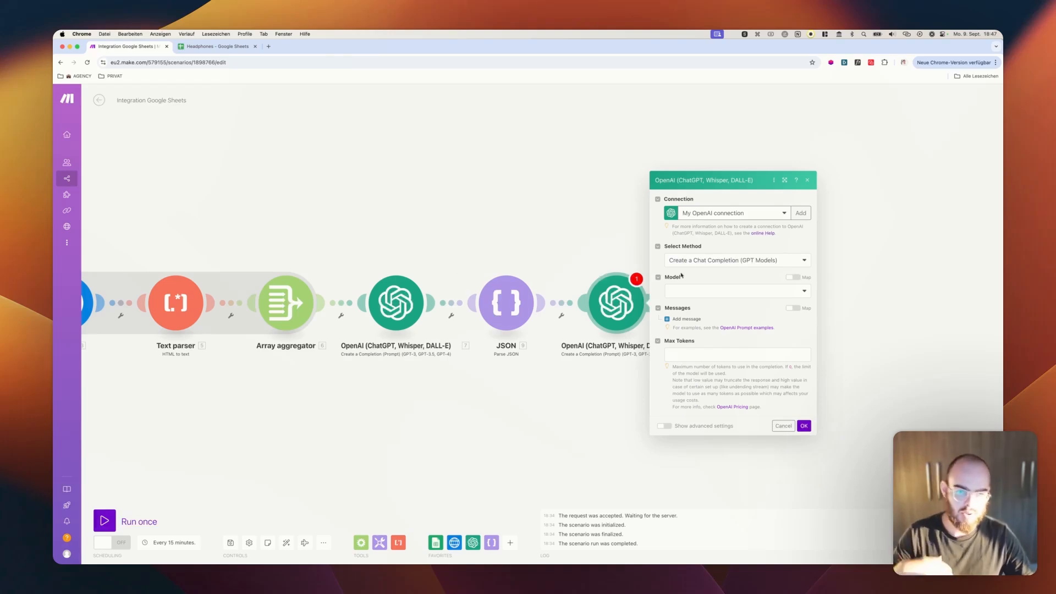
Set the new module's model to gpt-4o-mini (system), add the creative strategist System message and the ad-idea User message, and set Max Tokens to 0
click(701, 291)
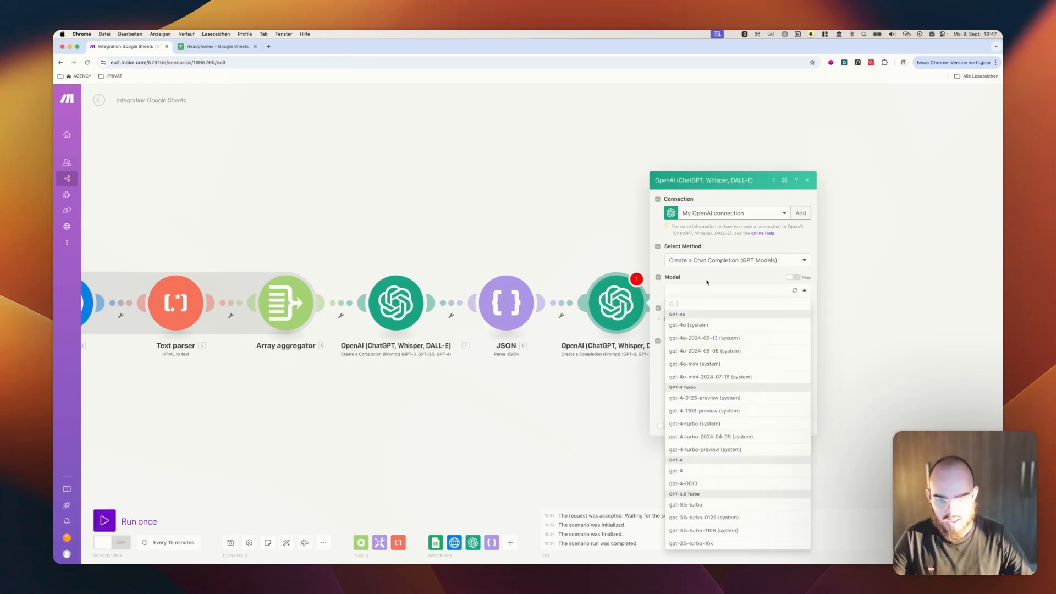
click(707, 360)
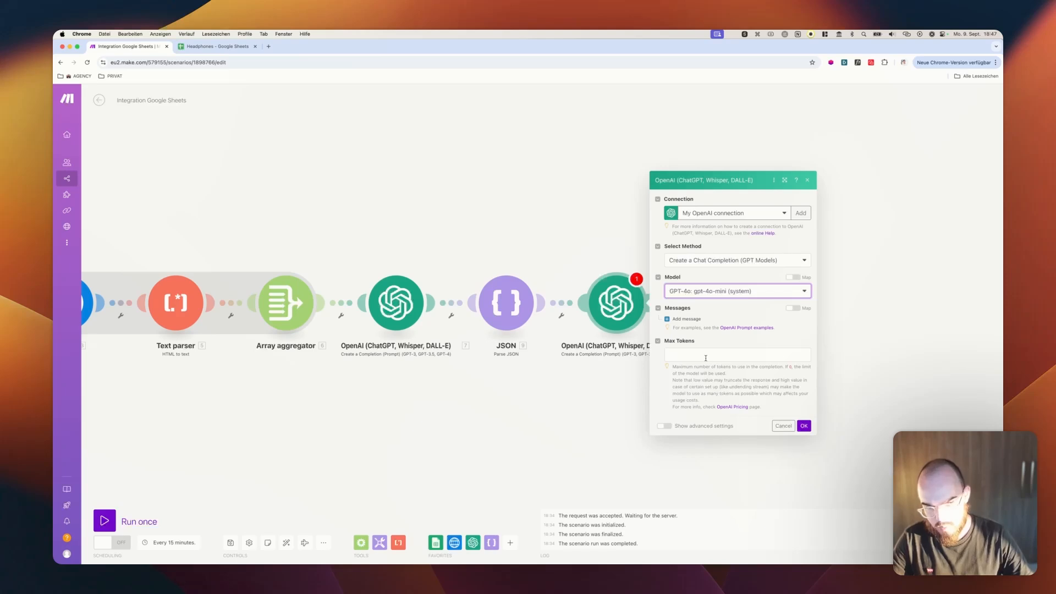
click(689, 319)
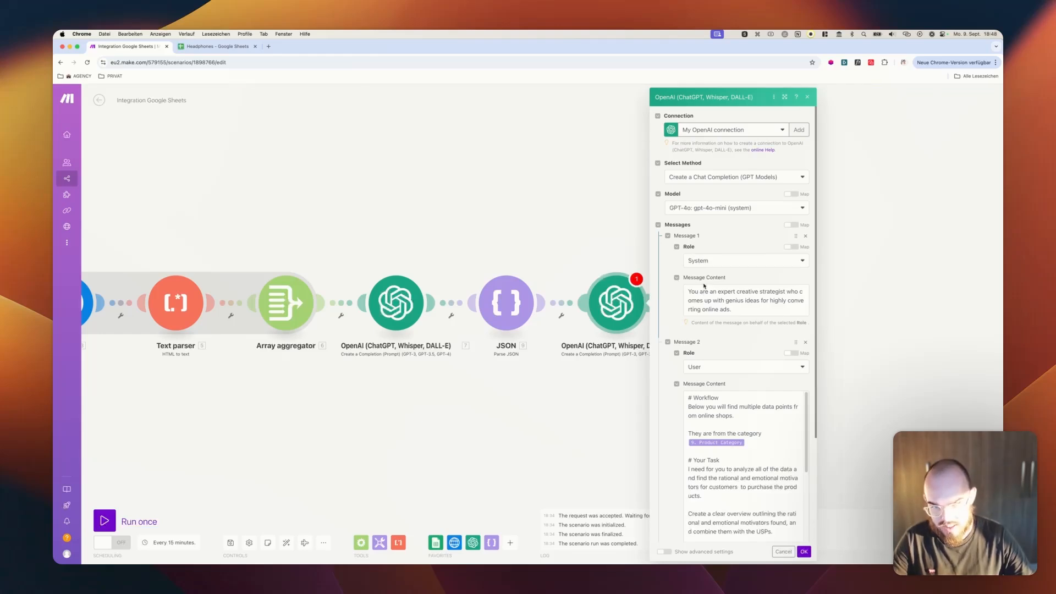
Review the second OpenAI module's System message and the workflow, task, important and data sections of its User message
click(700, 261)
click(693, 268)
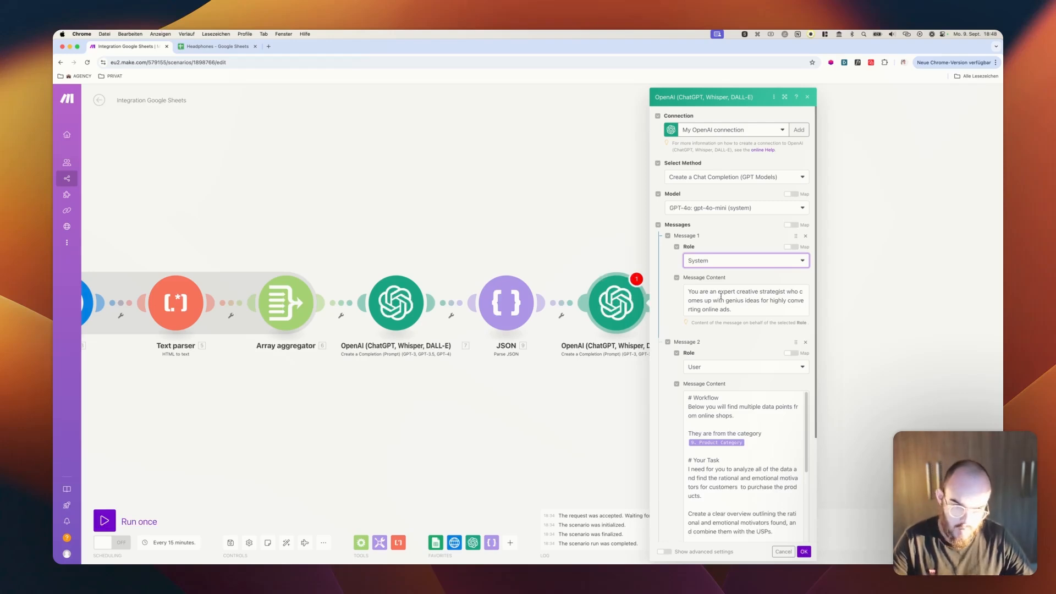
scroll(720, 307, down, 3)
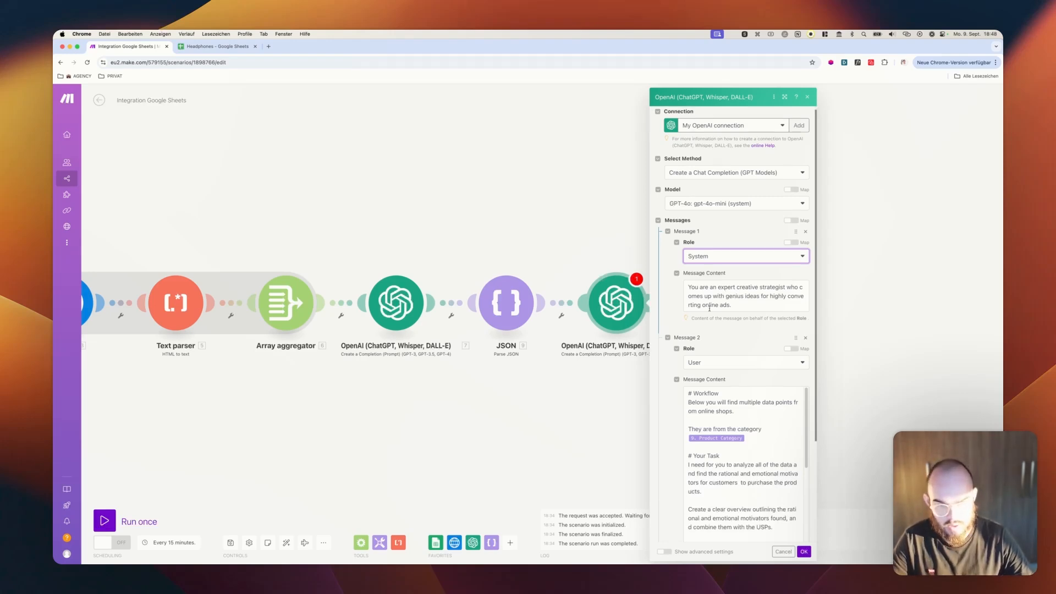
scroll(709, 311, down, 5)
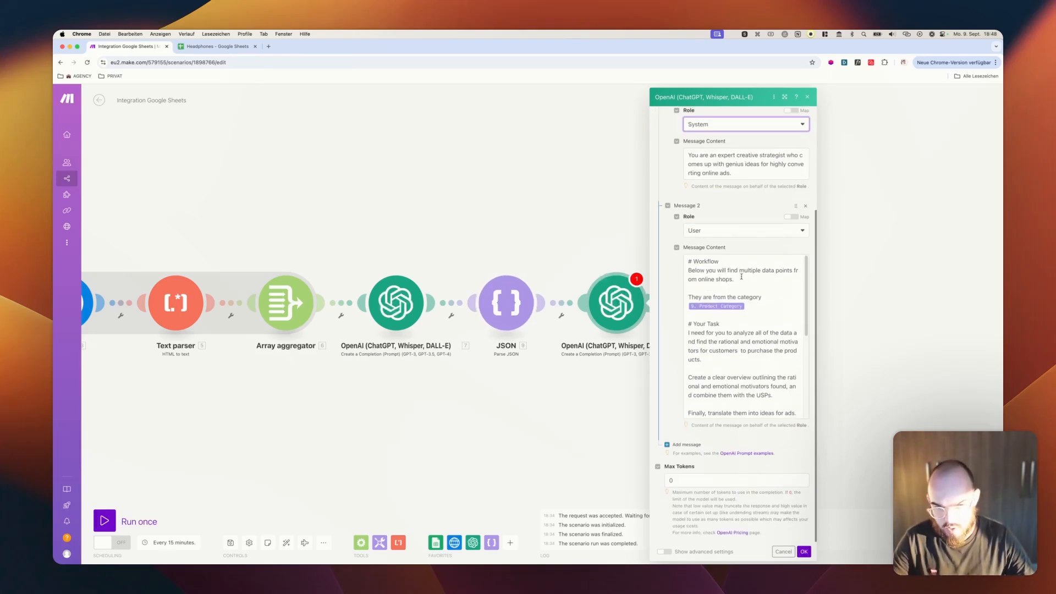
click(728, 309)
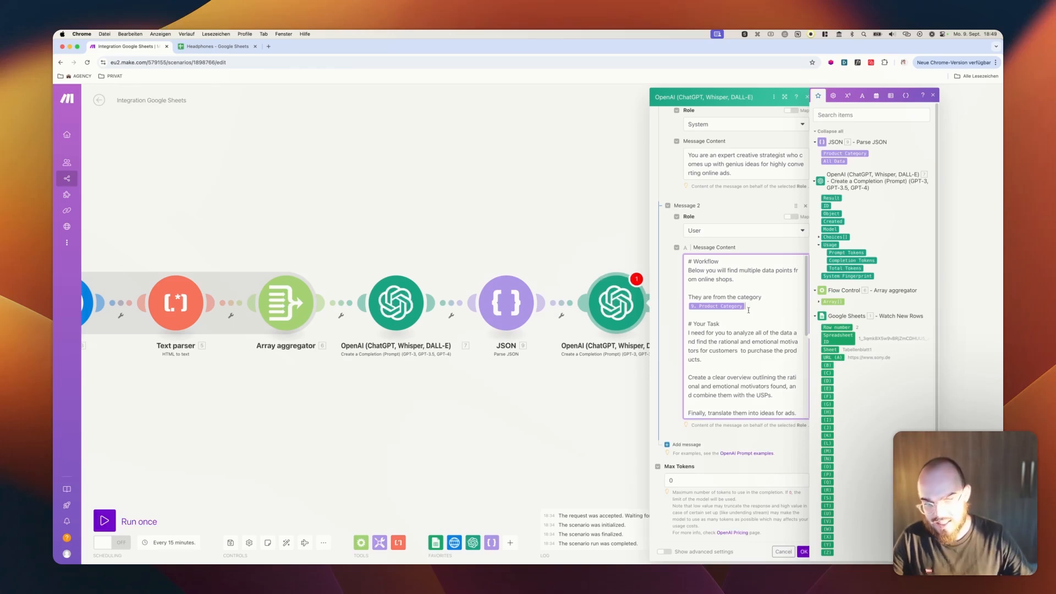
scroll(748, 310, down, 5)
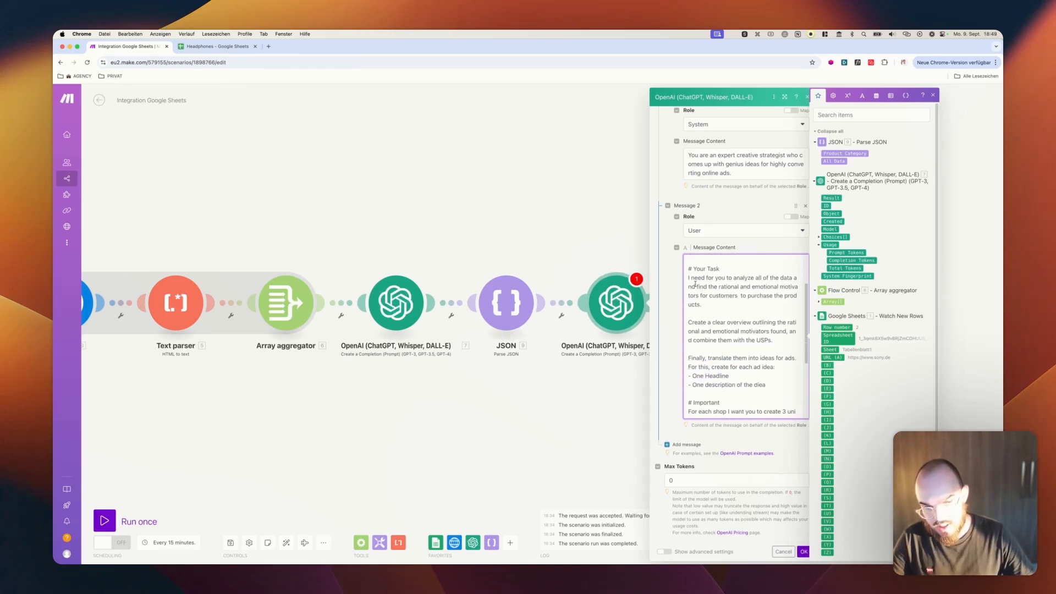
scroll(689, 295, down, 4)
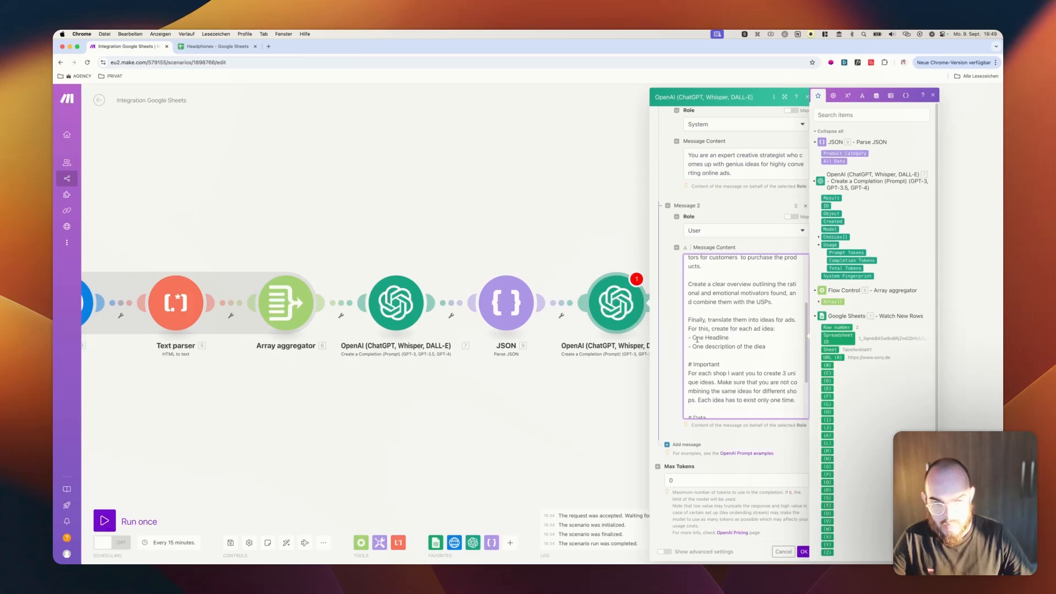
scroll(713, 326, down, 2)
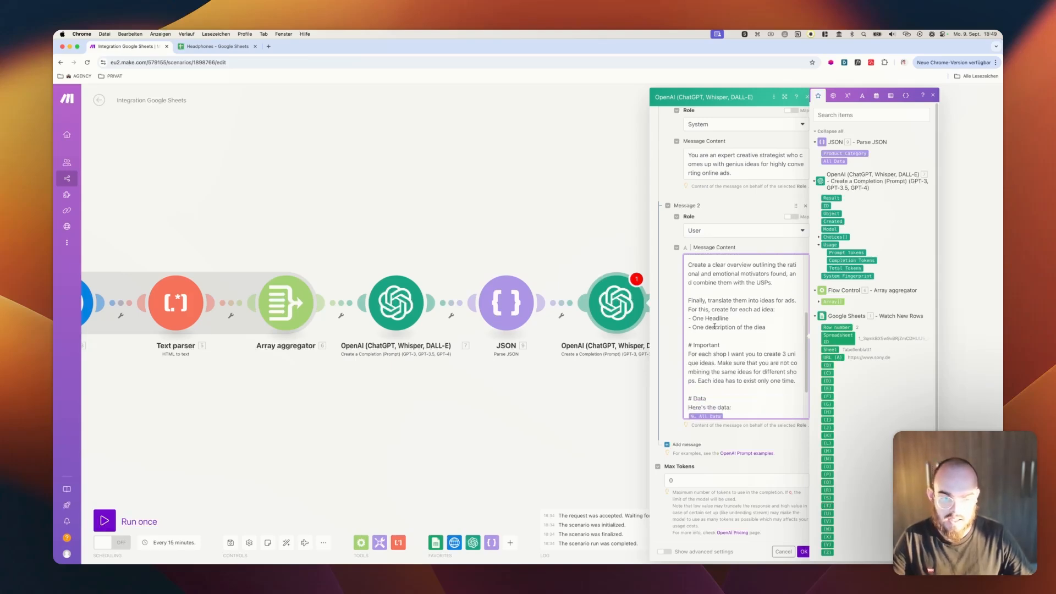
scroll(721, 330, down, 1)
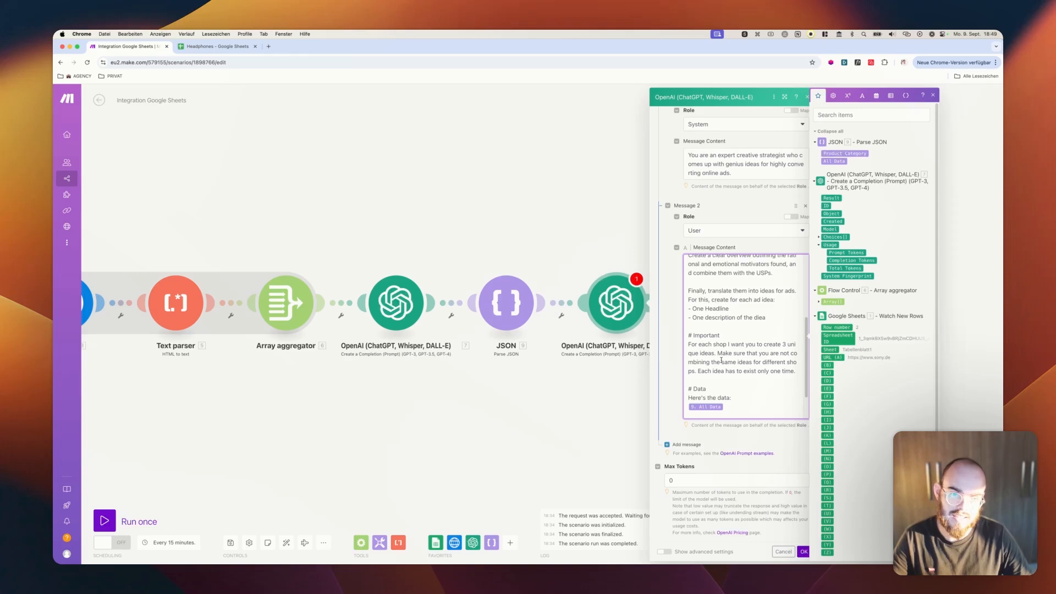
double_click(784, 344)
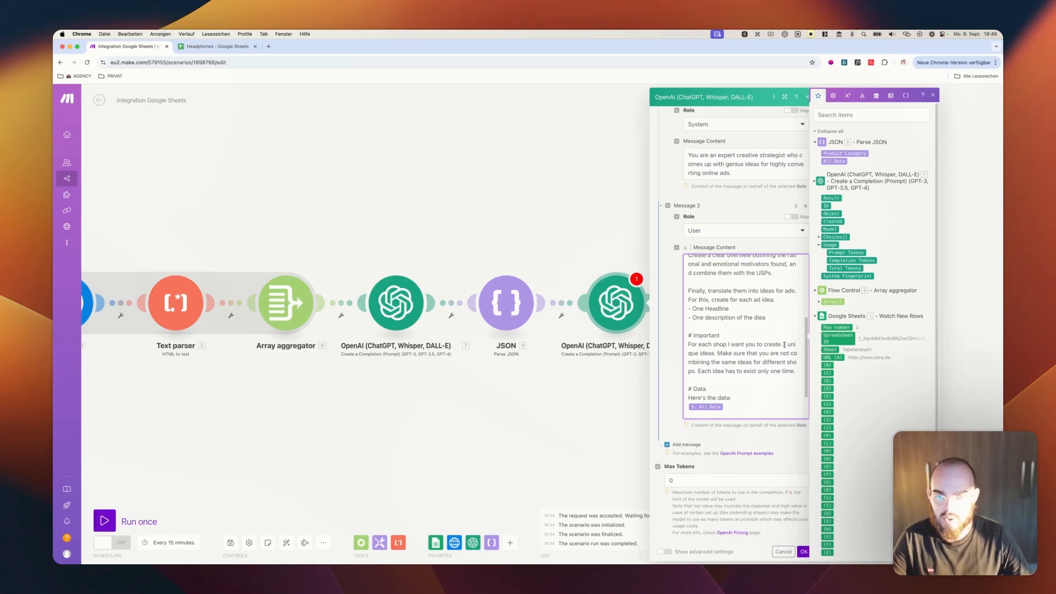
scroll(783, 344, down, 1)
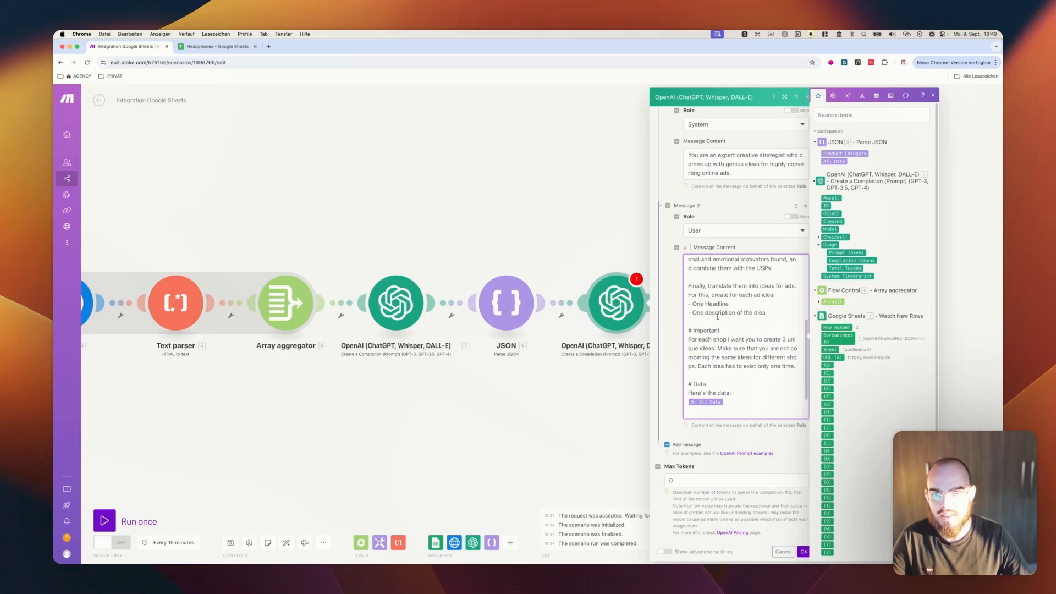
Correct "diea" to "idea" in the User message, remove the trailing blank space after "Create the output as simple text", and save the module
scroll(705, 311, down, 3)
double_click(759, 299)
key(Right)
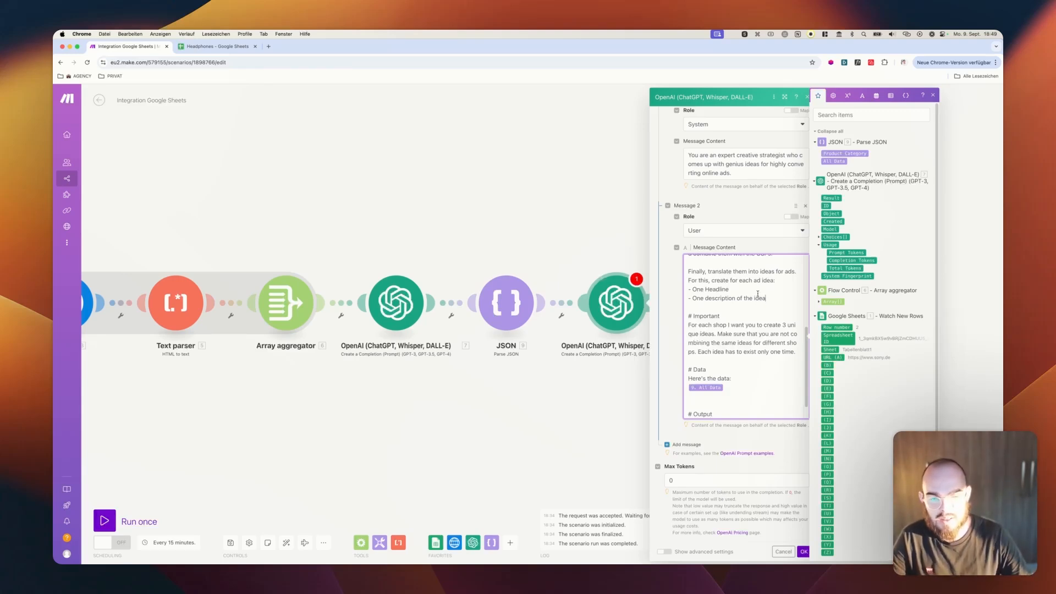
scroll(758, 295, down, 3)
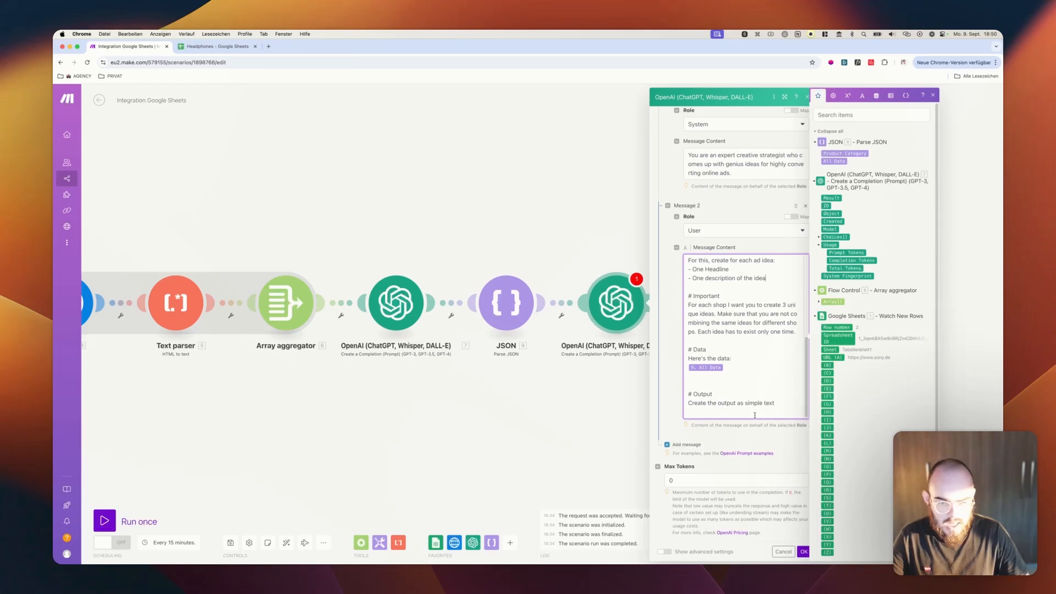
key(BackSpace)
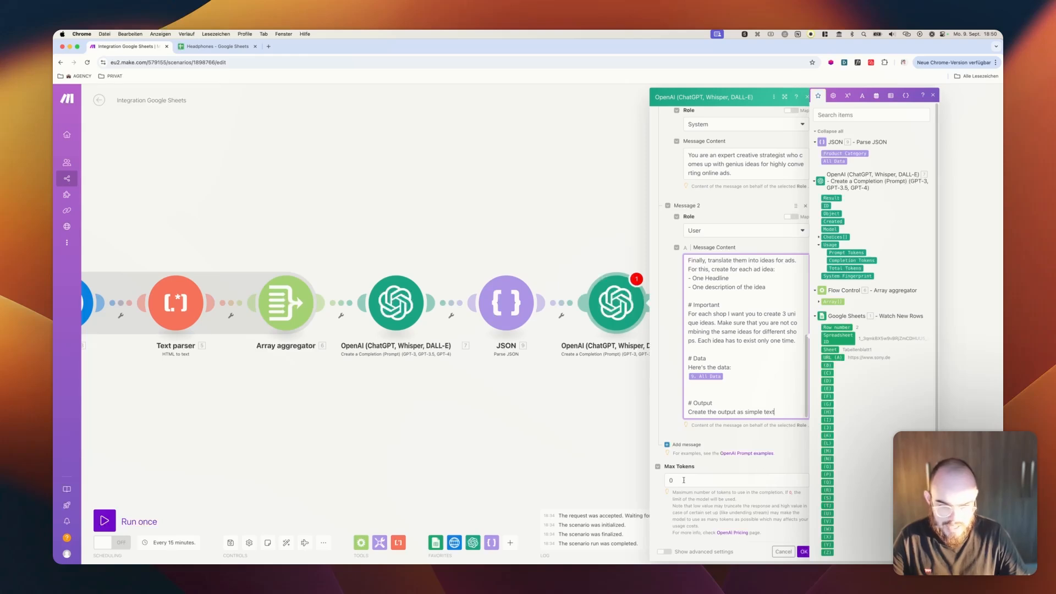
click(805, 551)
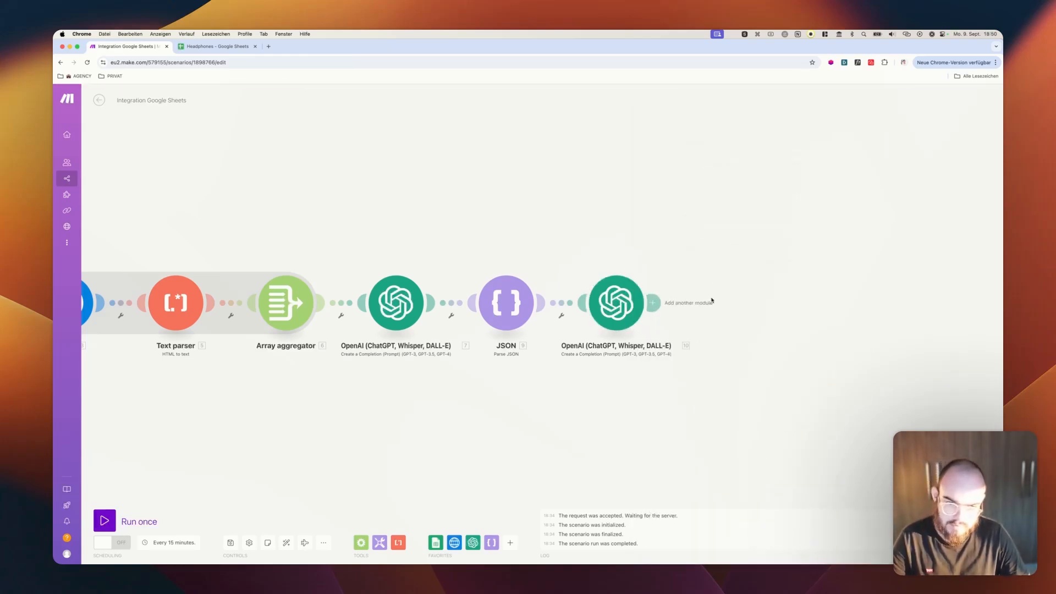
Add a Slack "Create a Message" module after the second OpenAI module
drag(799, 260, 687, 249)
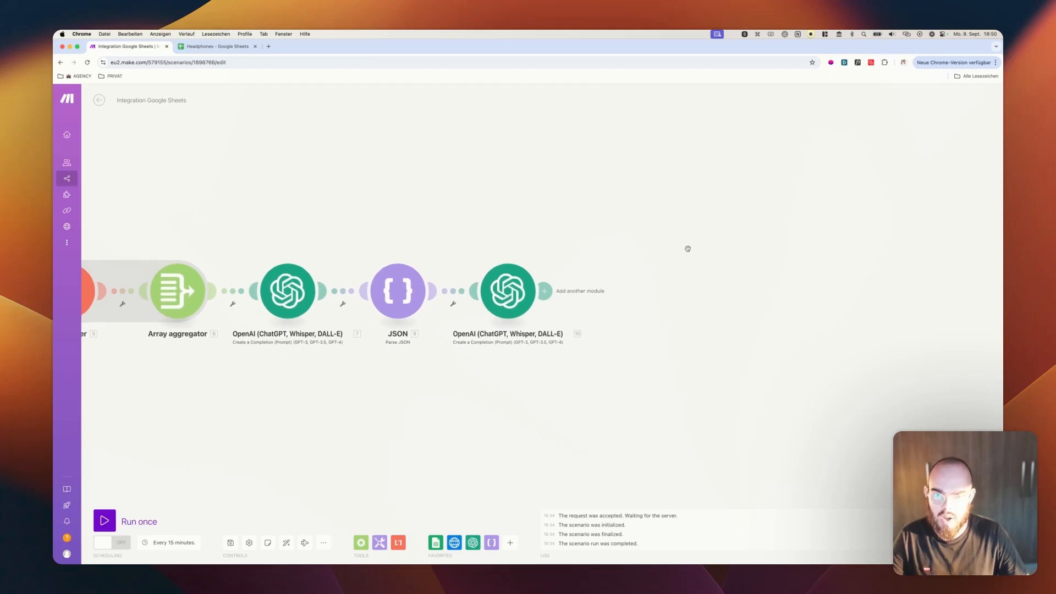
click(545, 295)
text(slac)
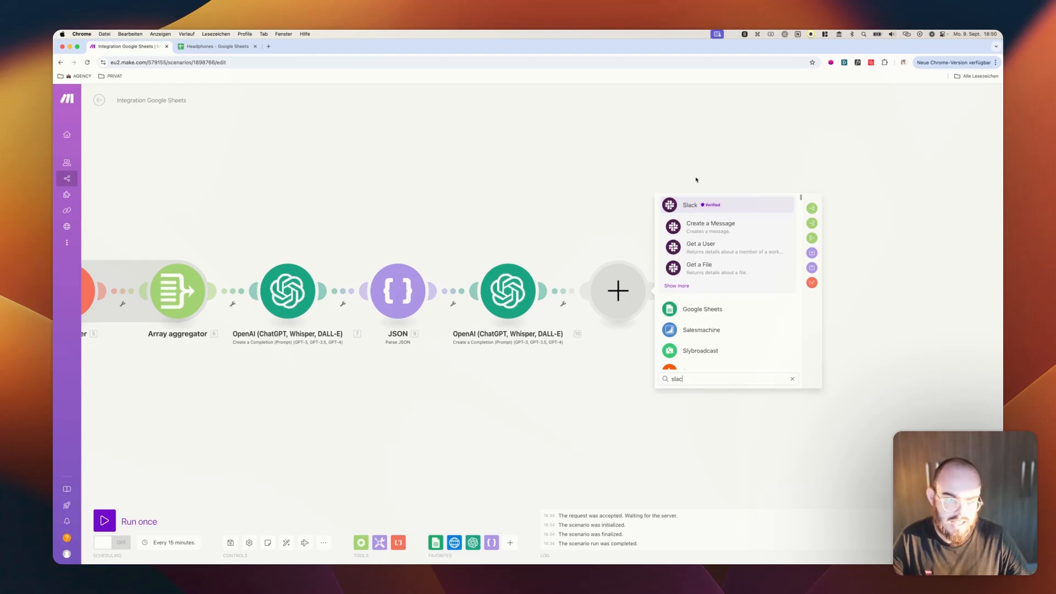
click(700, 226)
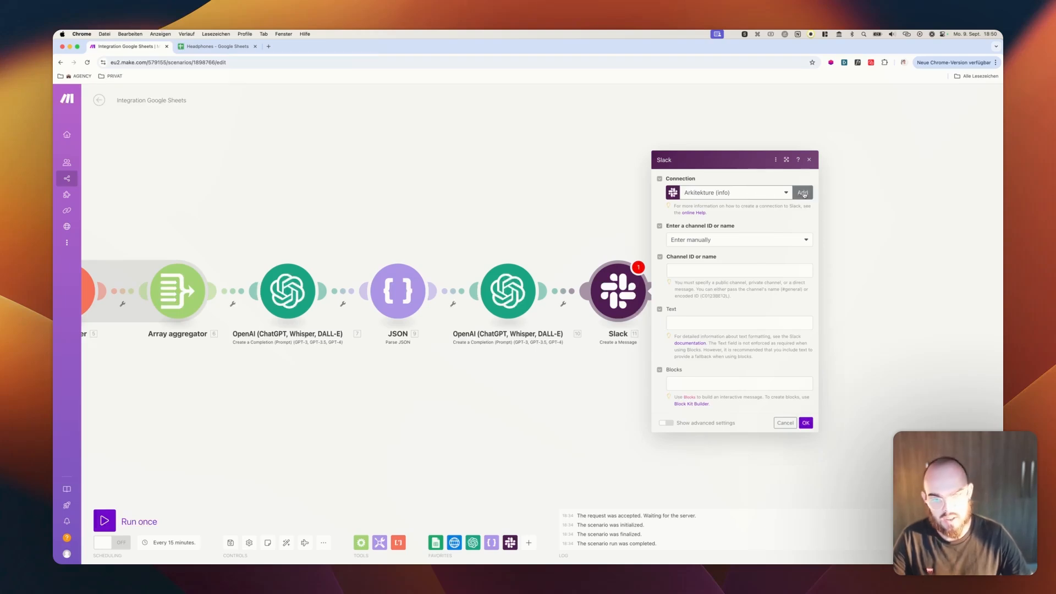
Set the Slack module to select its channel from the list, with type Public channel and channel automationstest
click(690, 240)
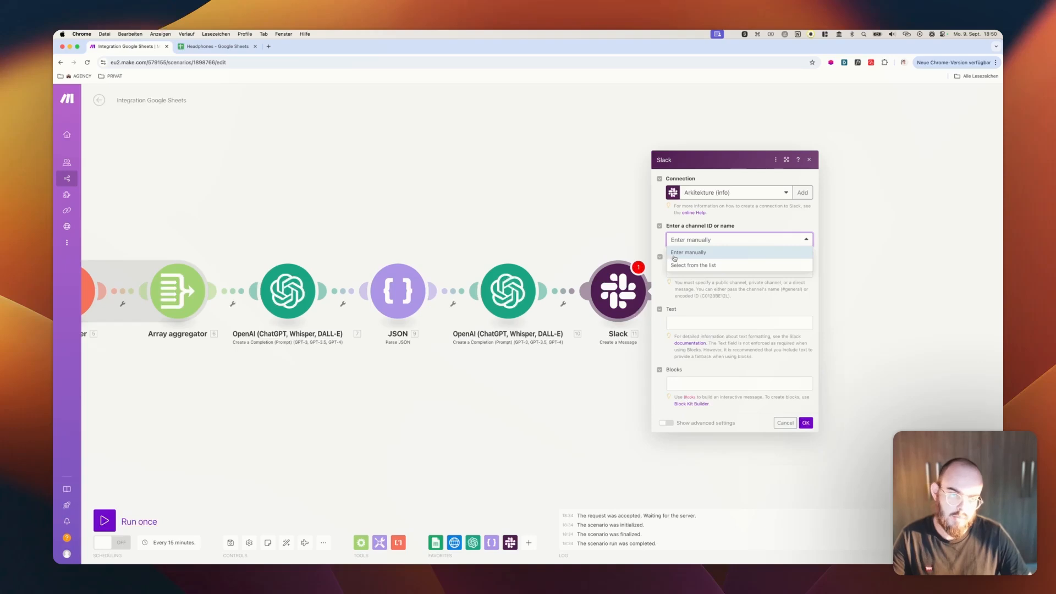
click(706, 266)
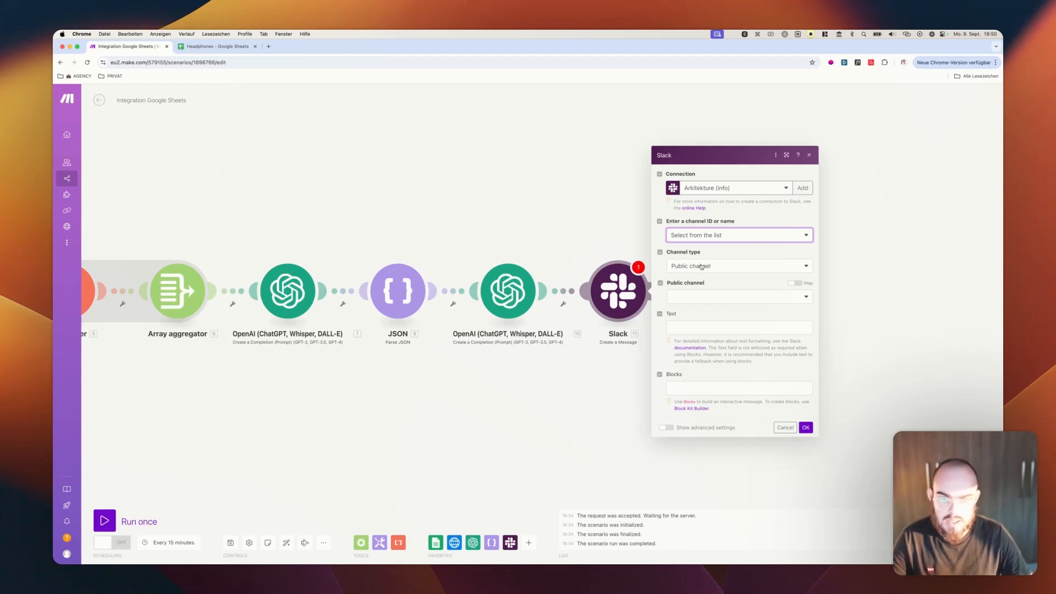
click(701, 267)
click(694, 278)
click(690, 296)
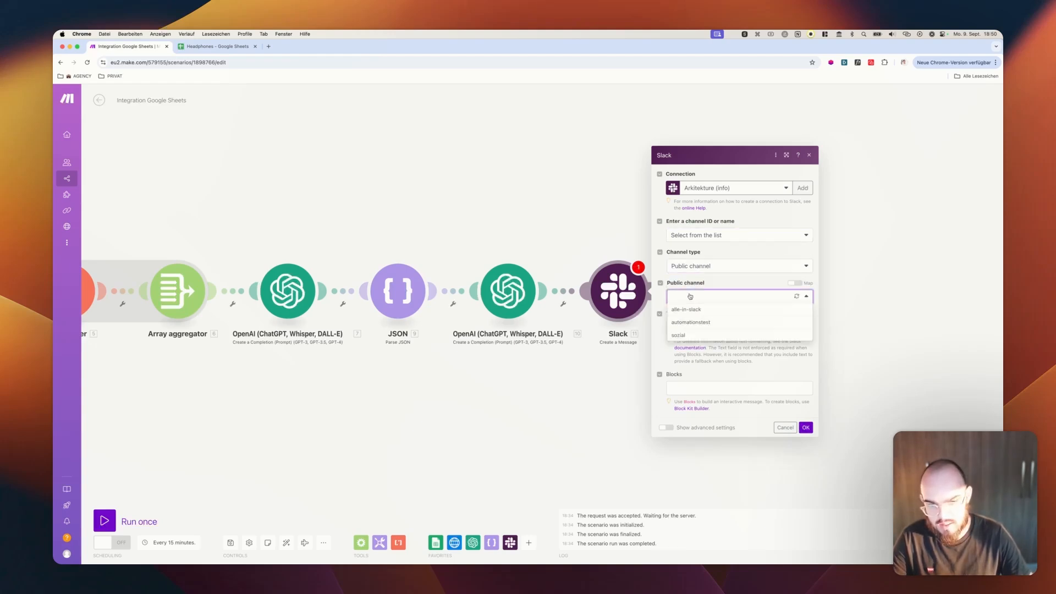
click(735, 284)
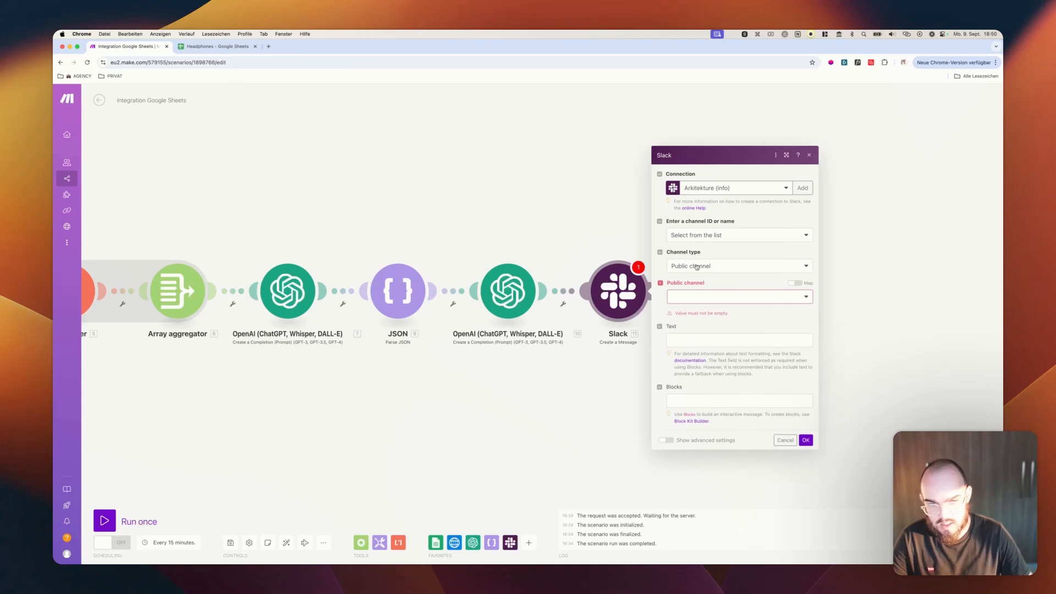
click(690, 298)
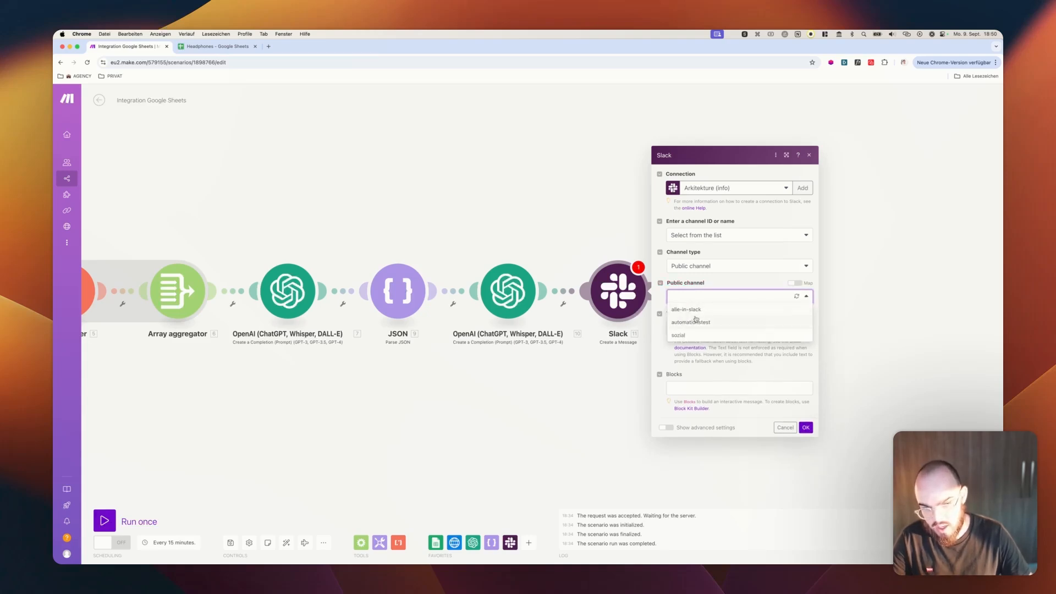
click(698, 322)
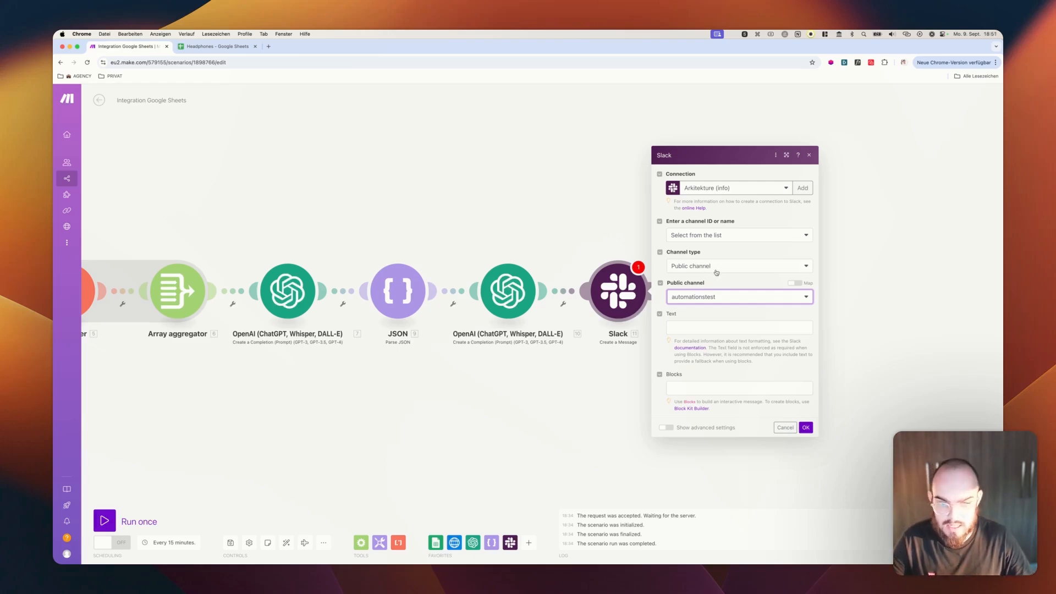
Fill the Slack message text with the heading "*AD IDEAS | WEBSITES*" above the second OpenAI module's Result, and save the module
click(688, 326)
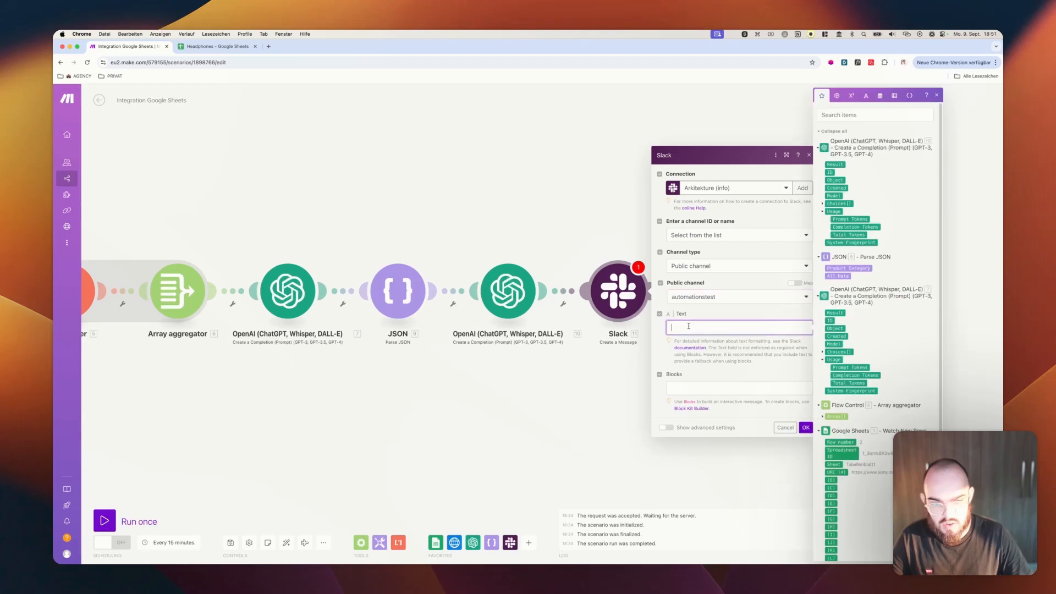
click(834, 164)
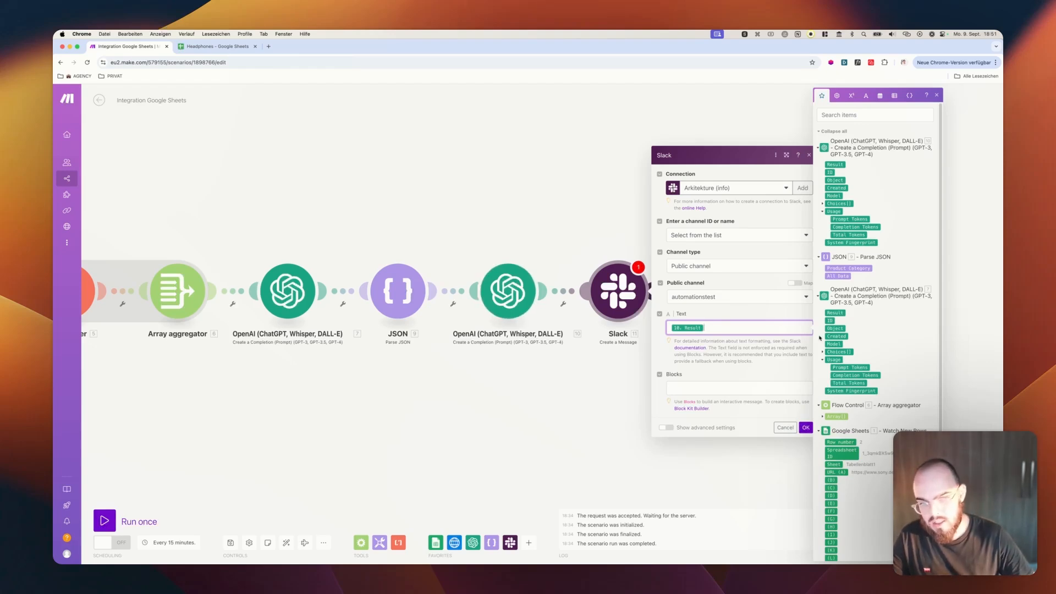
key(Return)
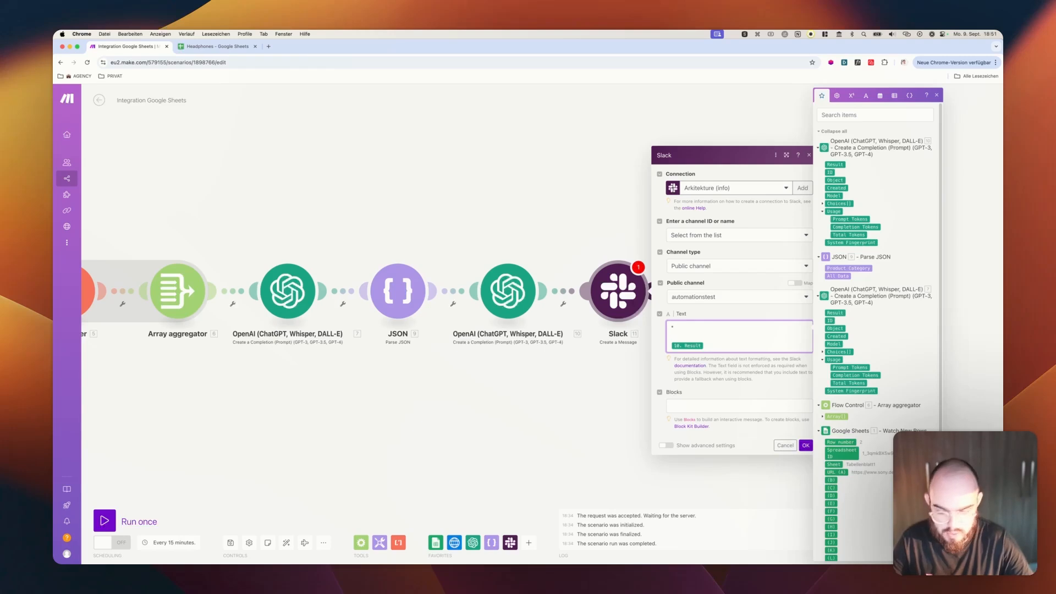
text(*AD IDEAS)
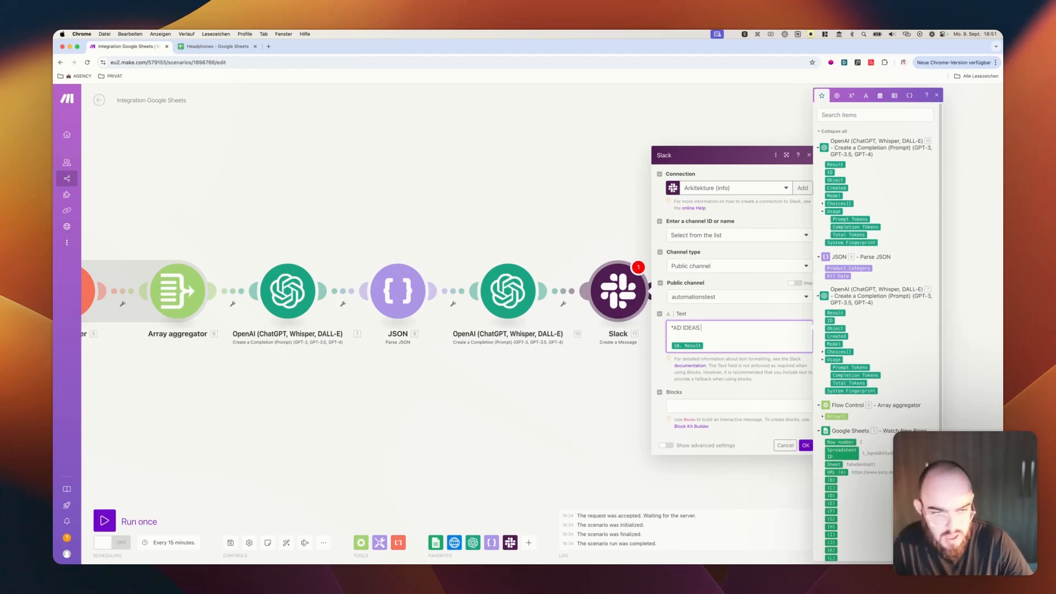
text( | W)
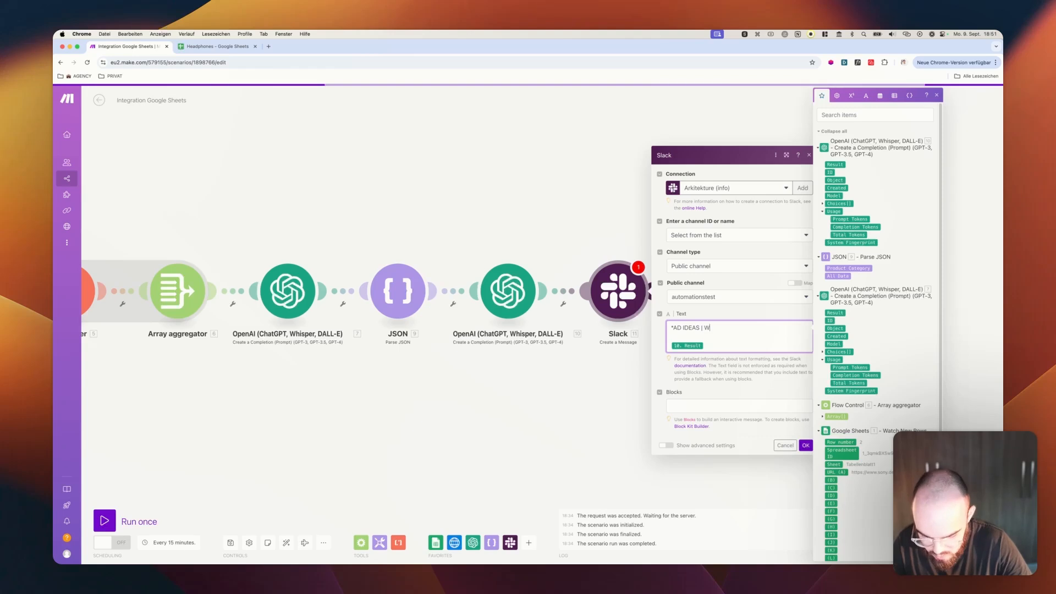
text(EBSITES*)
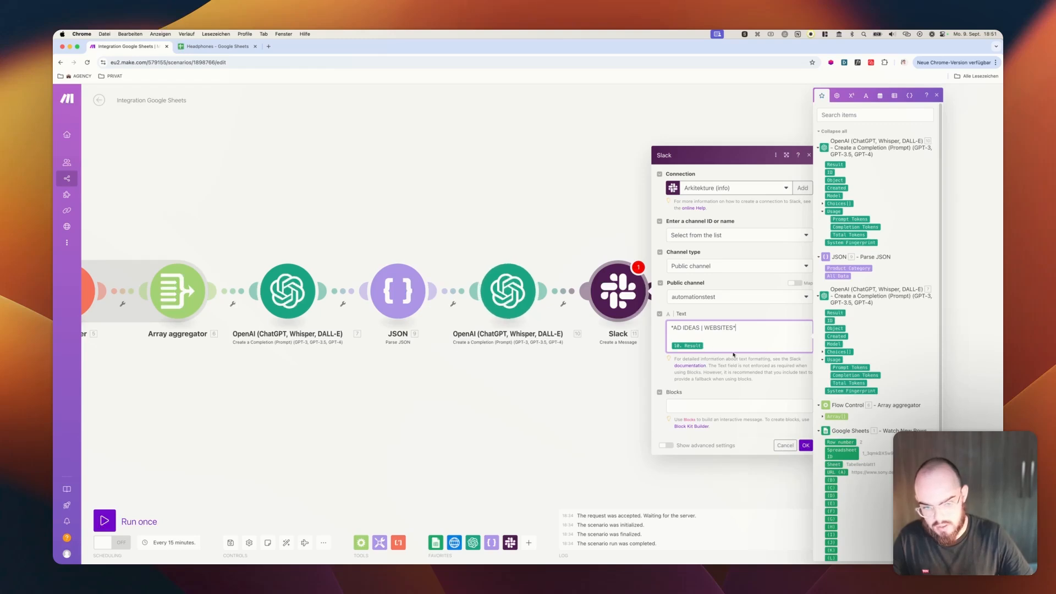
click(806, 445)
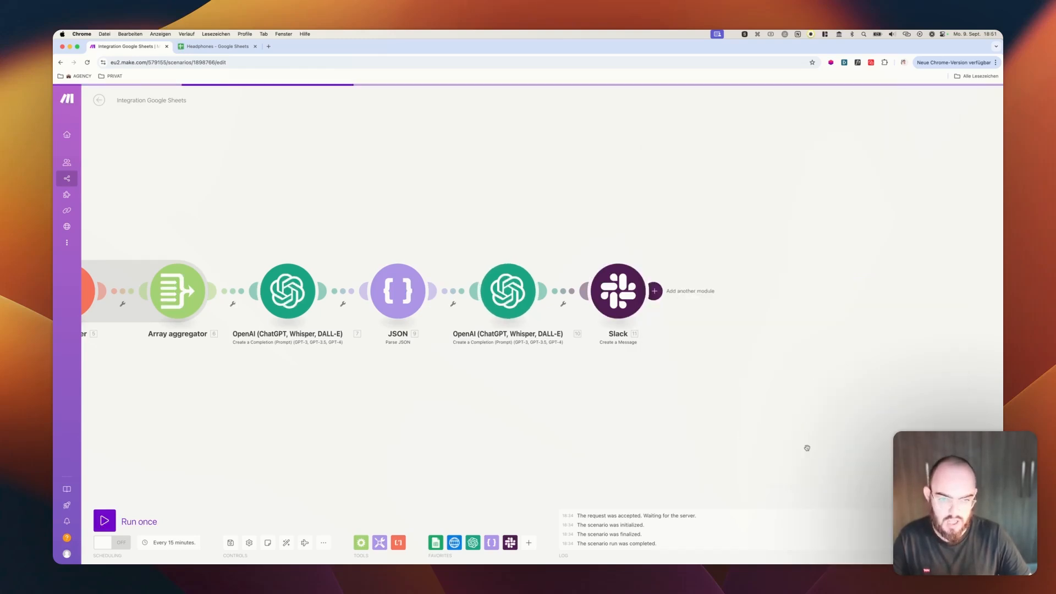
scroll(388, 264, down, 1)
scroll(388, 263, down, 2)
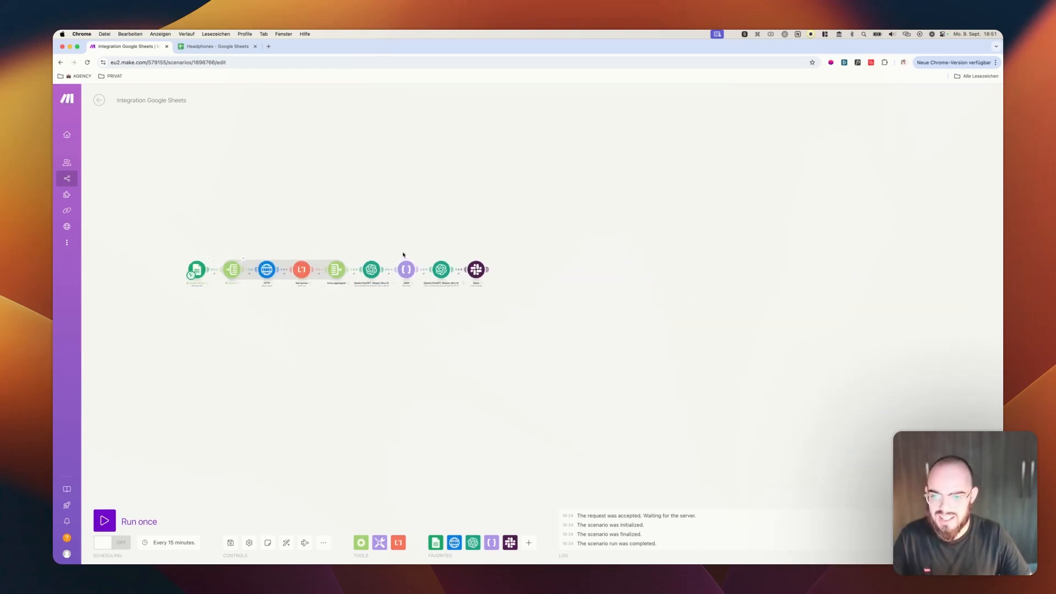
scroll(322, 235, up, 1)
drag(322, 235, 512, 242)
scroll(477, 247, up, 1)
scroll(477, 247, up, 1)
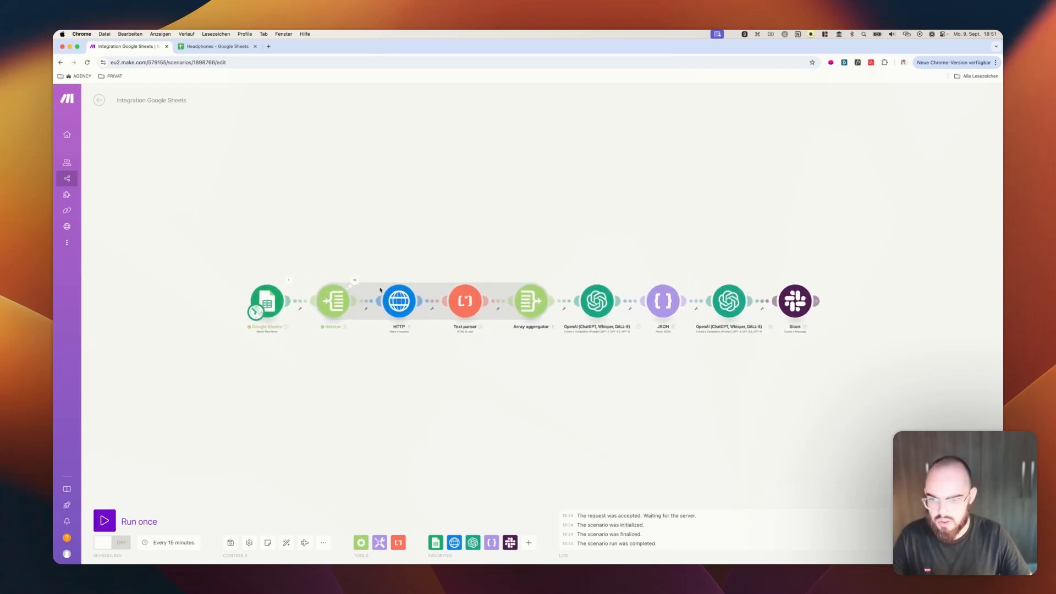
right_click(268, 300)
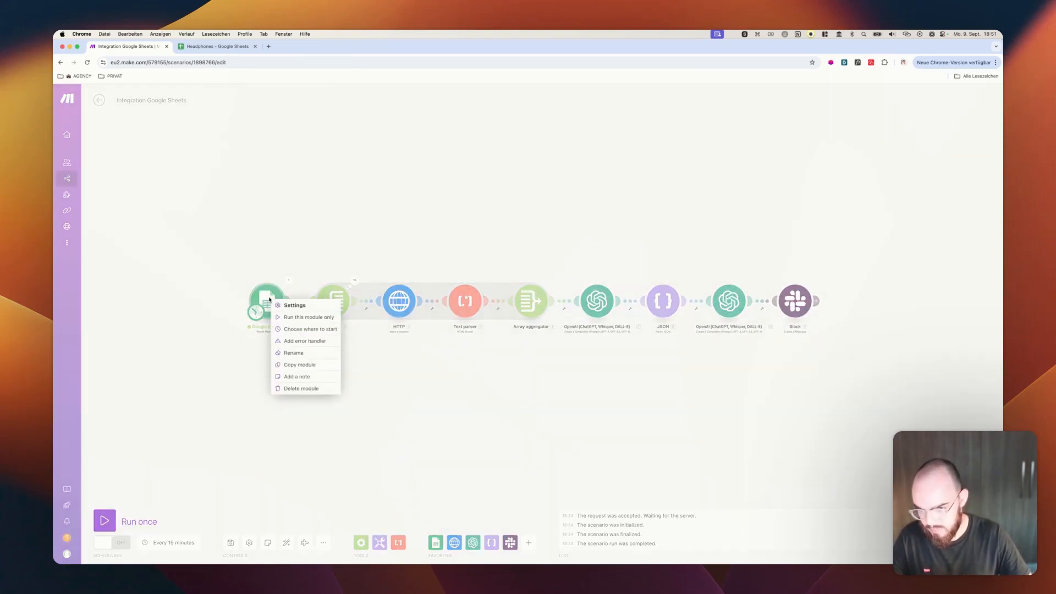
click(287, 329)
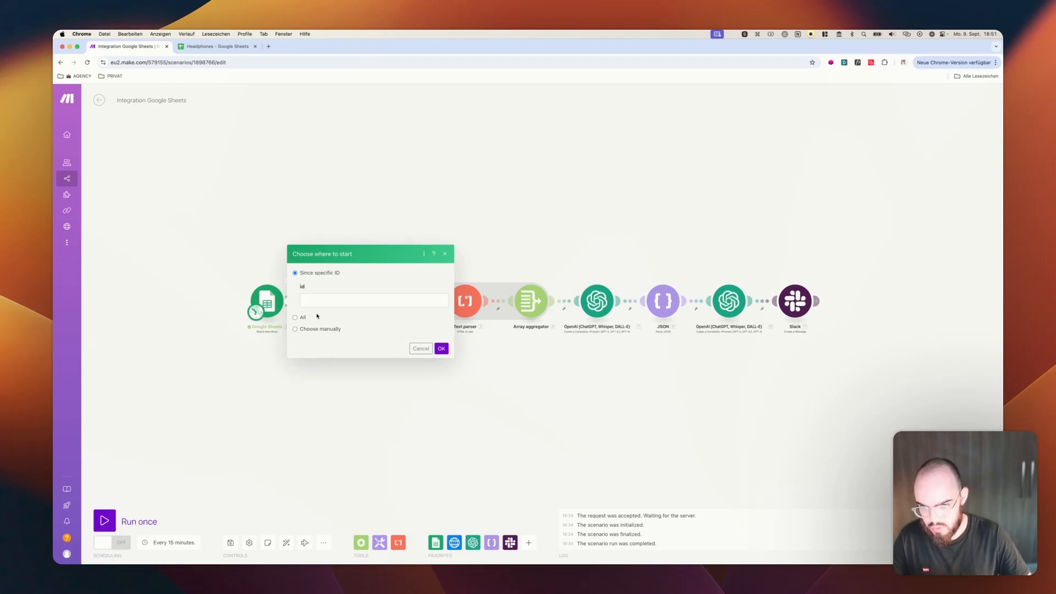
click(294, 329)
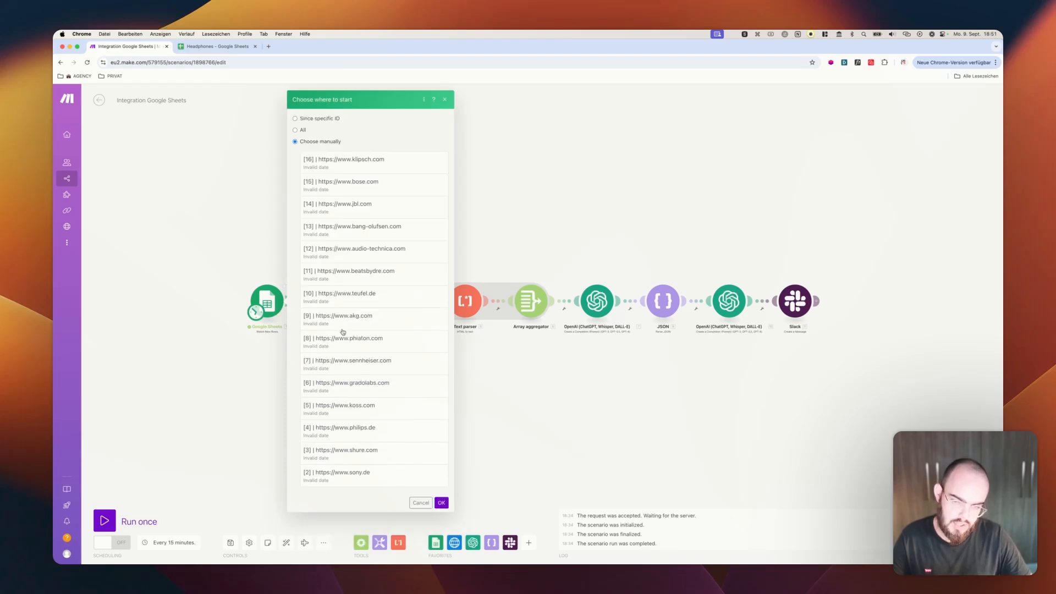
click(345, 479)
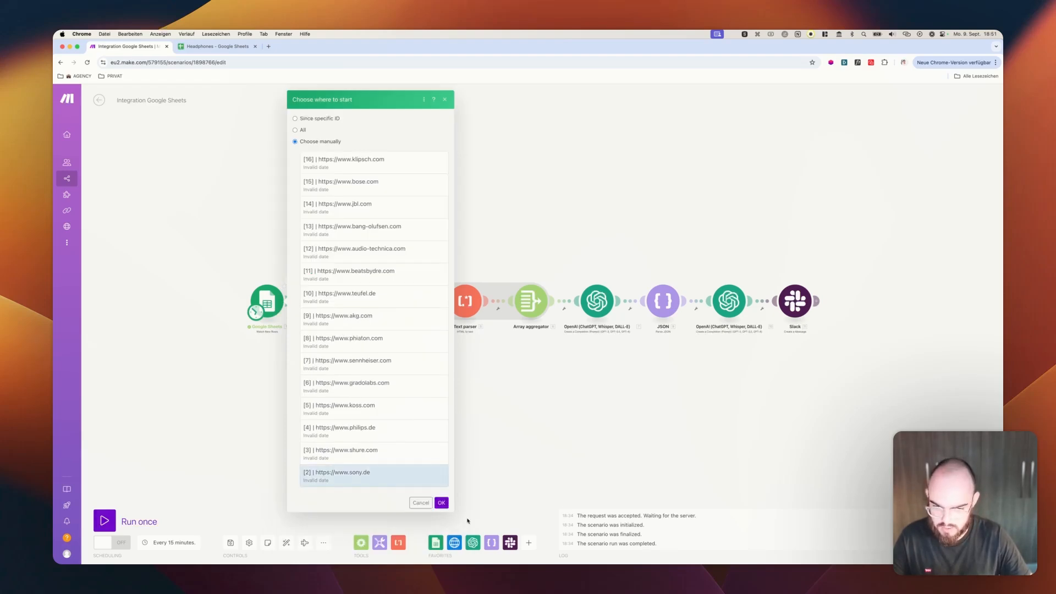
click(443, 503)
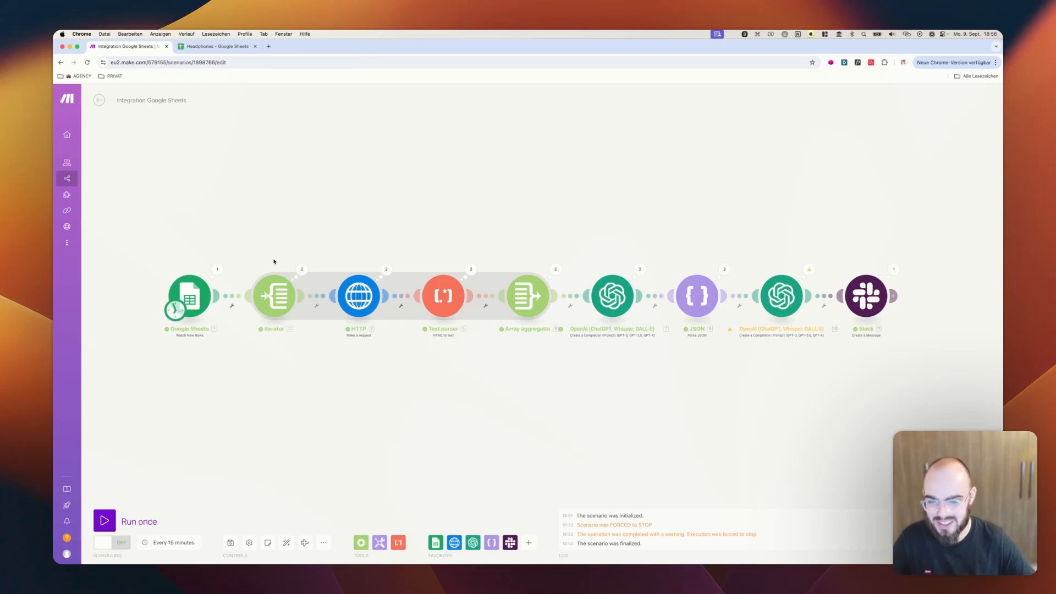
Delete the Iterator module between the Google Sheets and HTTP modules
right_click(272, 291)
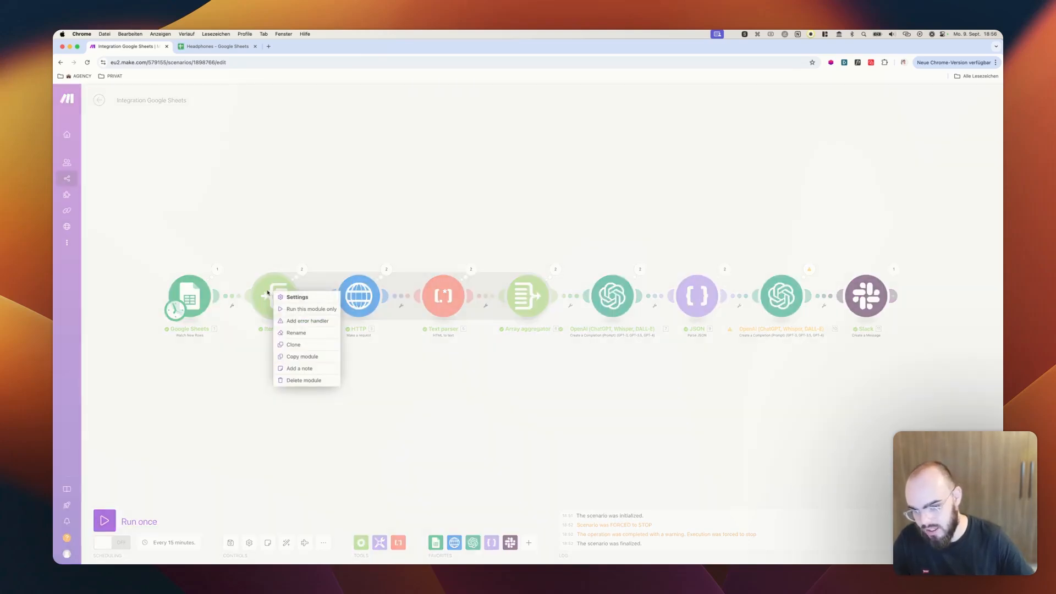
click(281, 217)
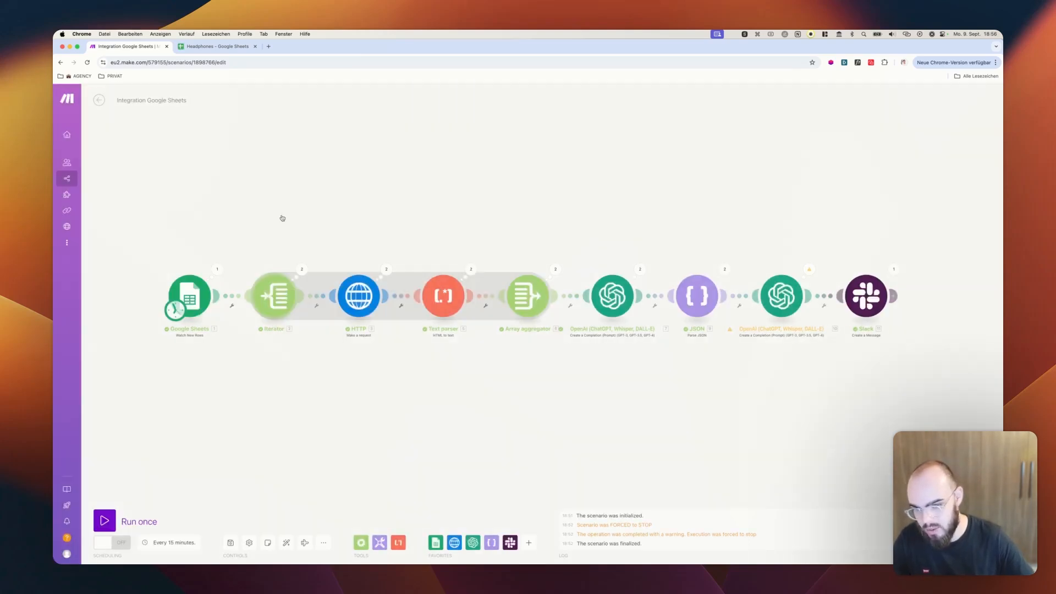
right_click(273, 301)
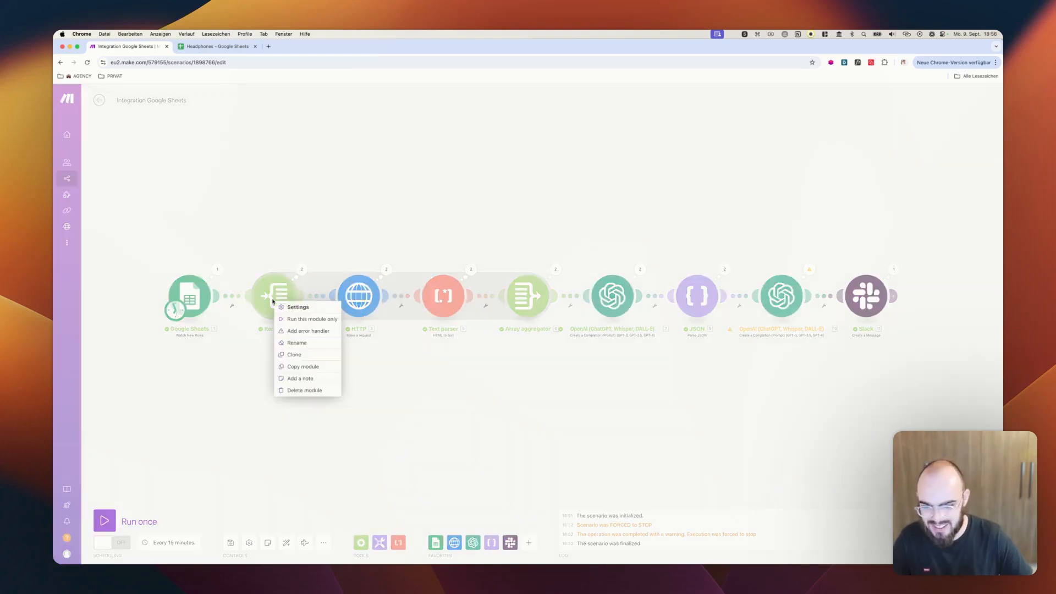
click(289, 392)
click(422, 308)
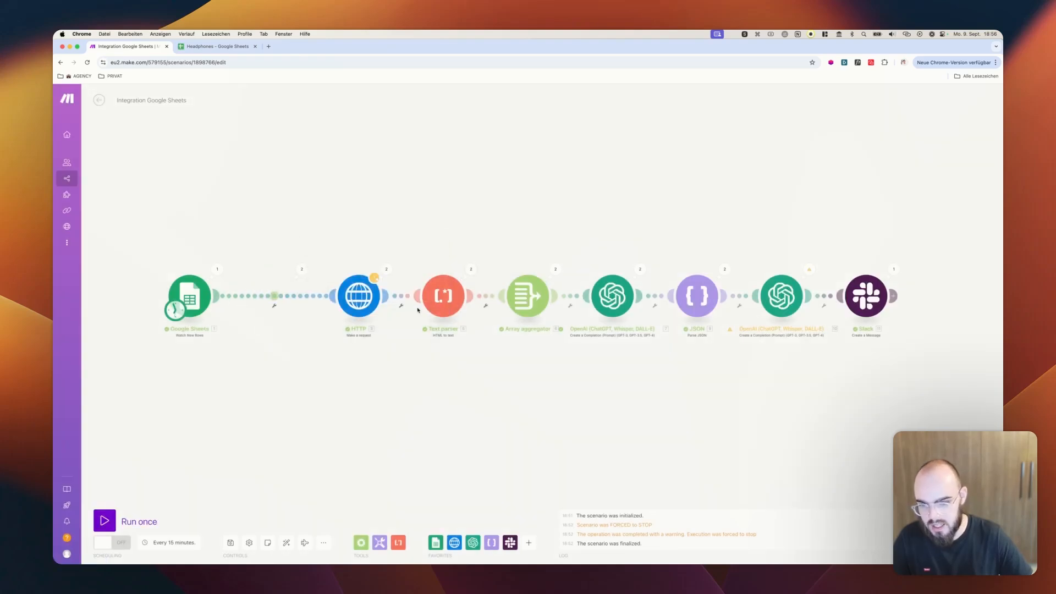
Set the Array aggregator's source module to Google Sheets - Watch New Rows, save it, and auto-align the scenario
click(519, 296)
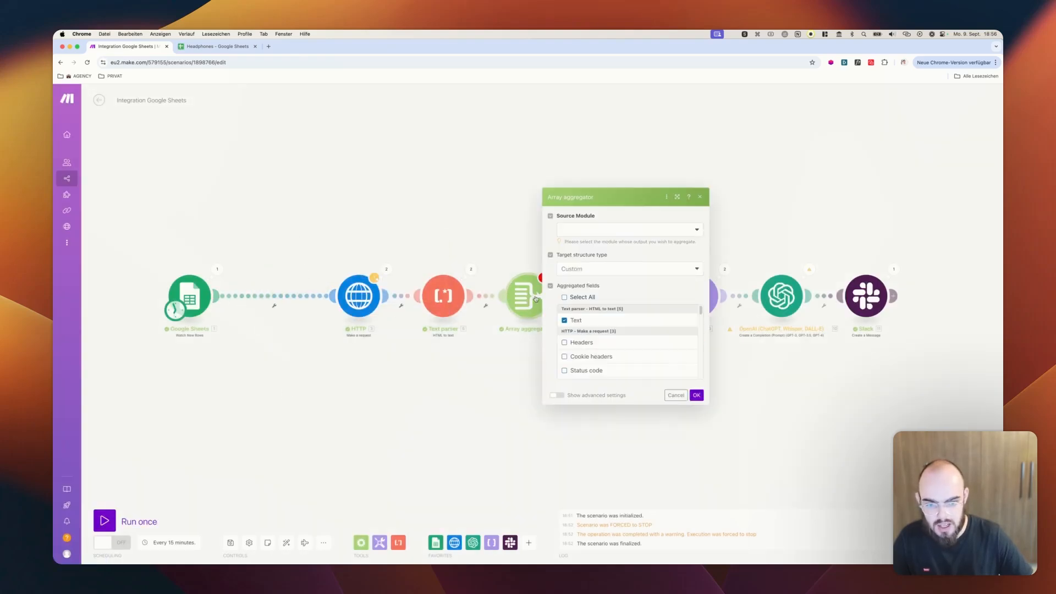
click(584, 231)
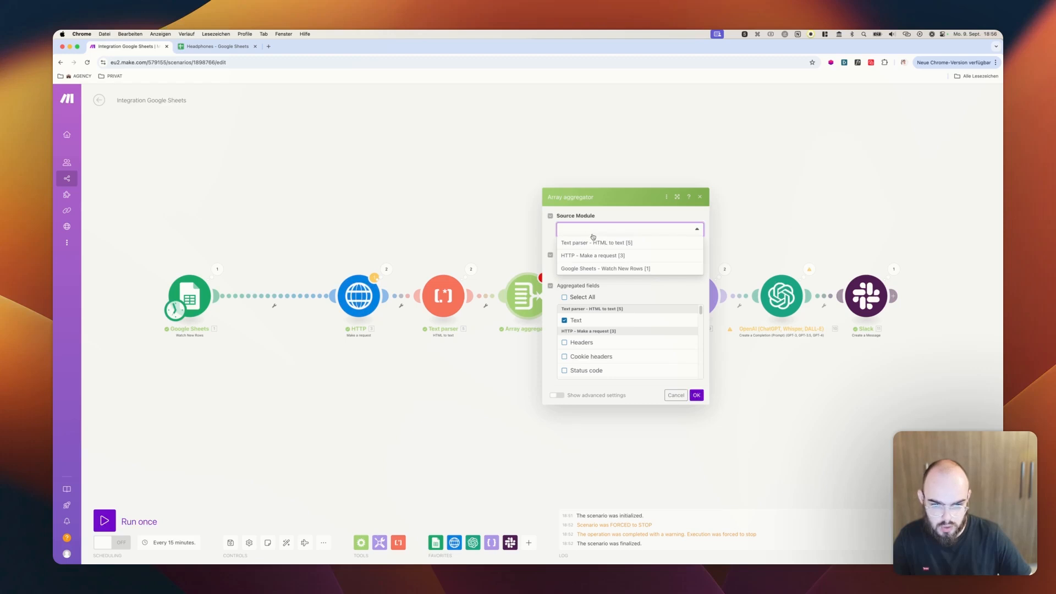
click(595, 272)
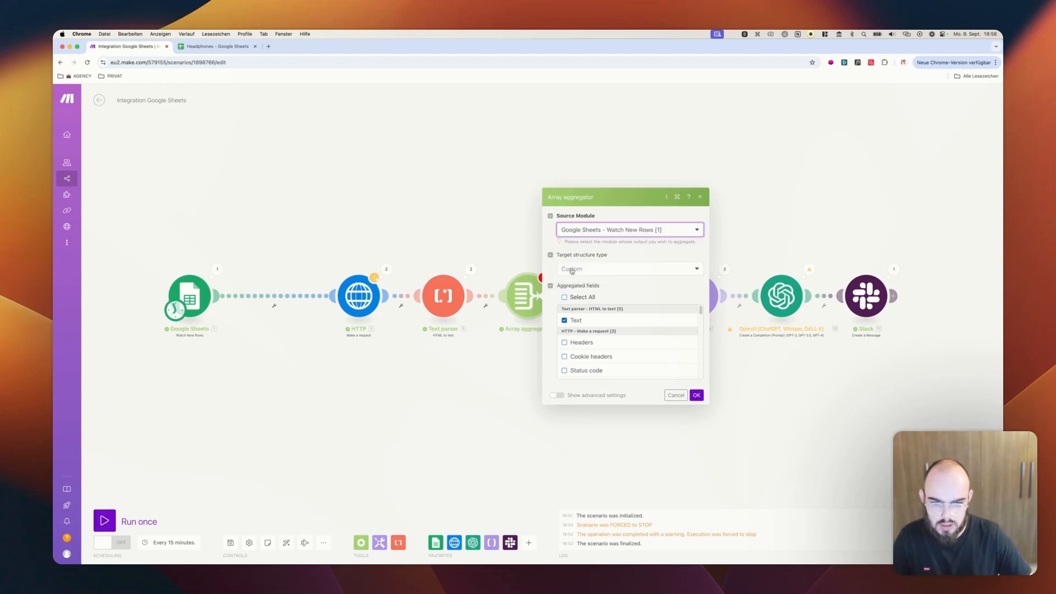
click(696, 395)
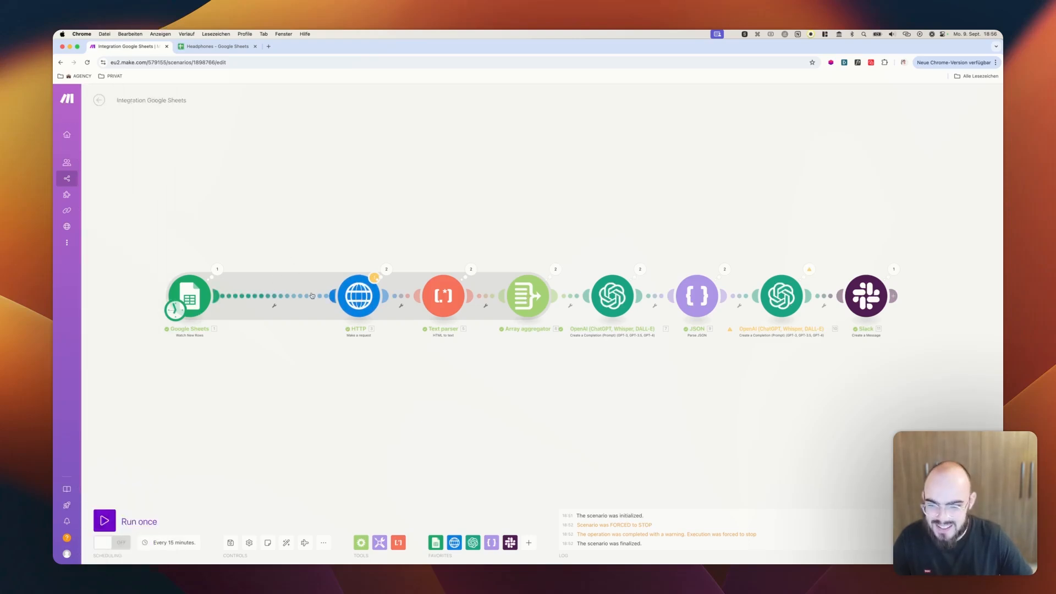
click(286, 544)
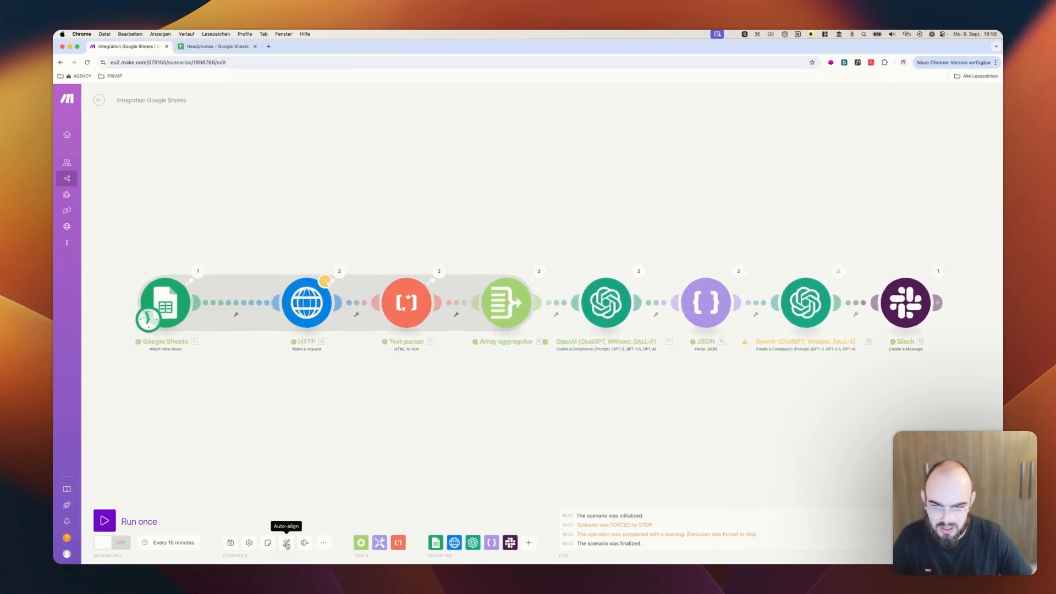
Try to run the scenario once
scroll(533, 434, down, 5)
scroll(534, 434, up, 4)
scroll(533, 433, down, 1)
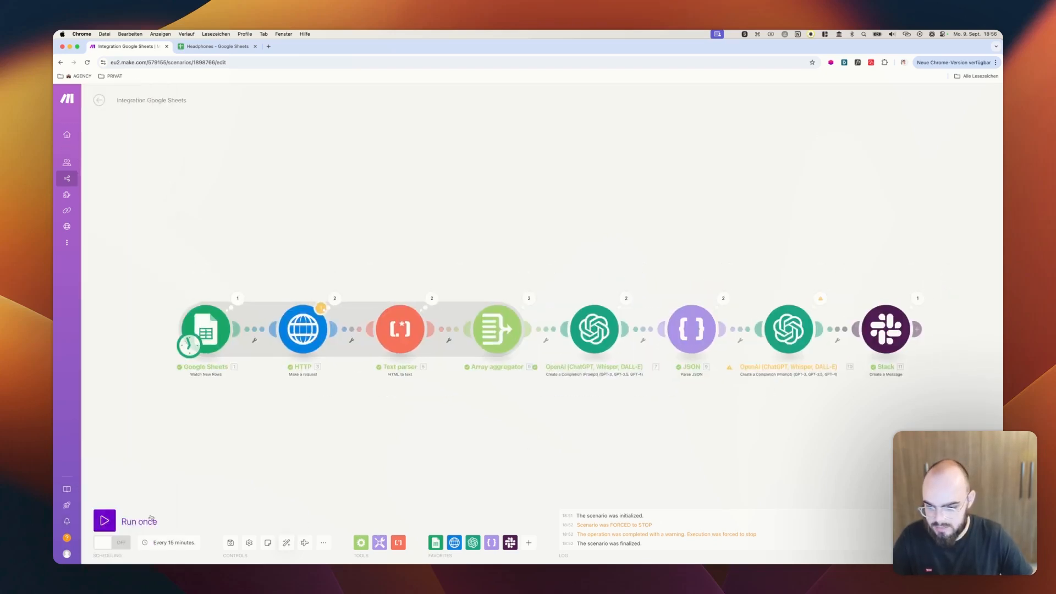
click(111, 520)
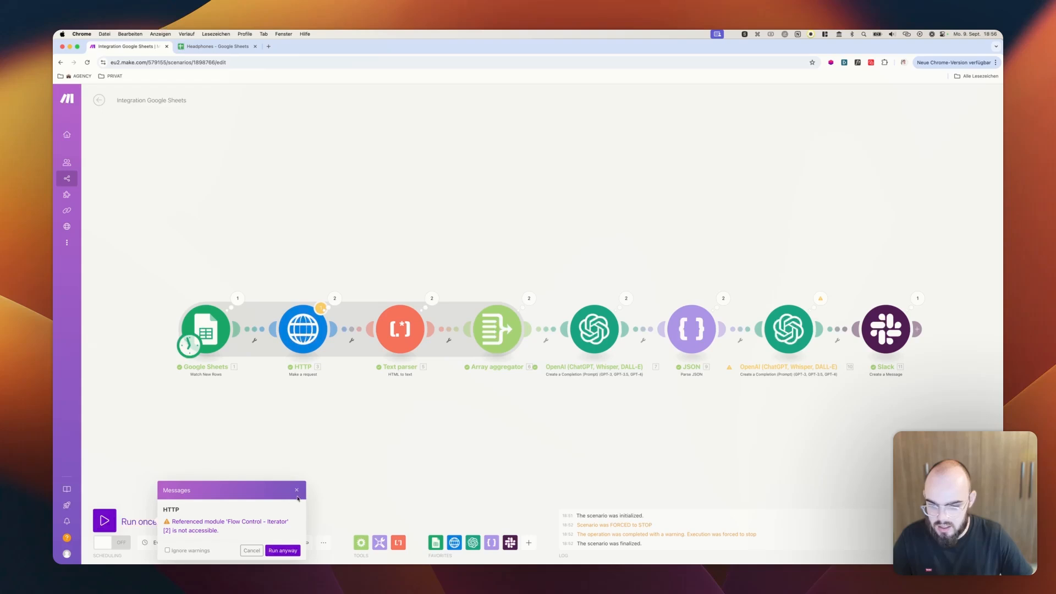
click(296, 489)
Replace the HTTP module's URL mapping with URL (A) from the Google Sheets module, and save the module
click(303, 330)
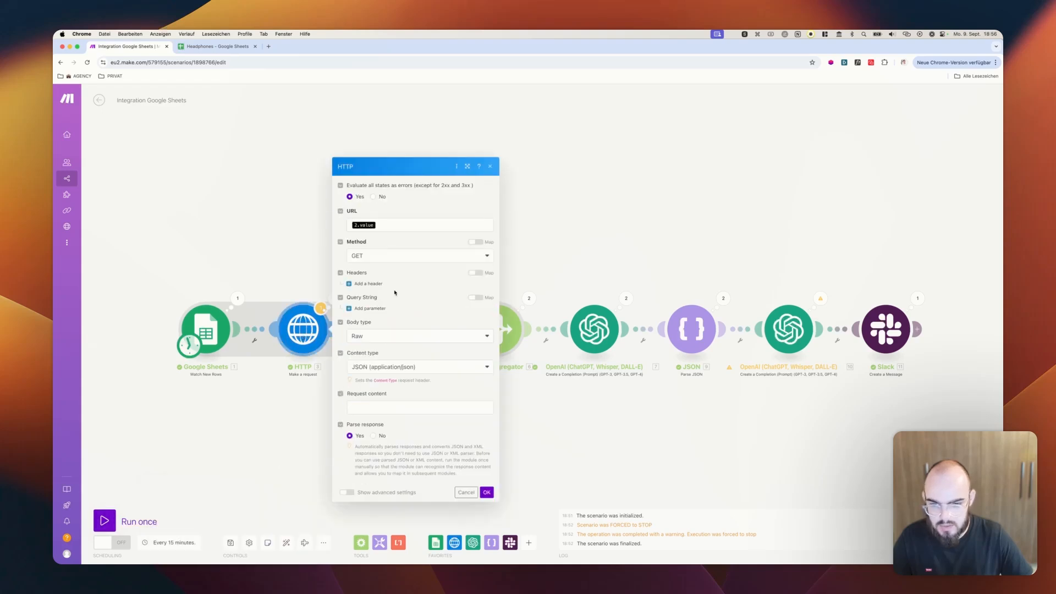
click(394, 230)
key(BackSpace)
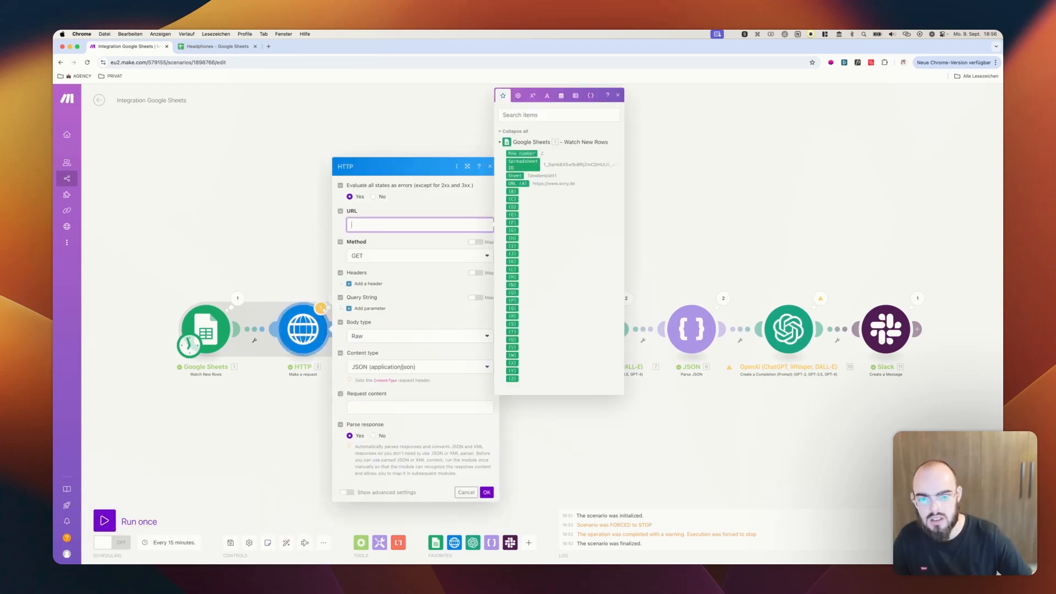
click(517, 185)
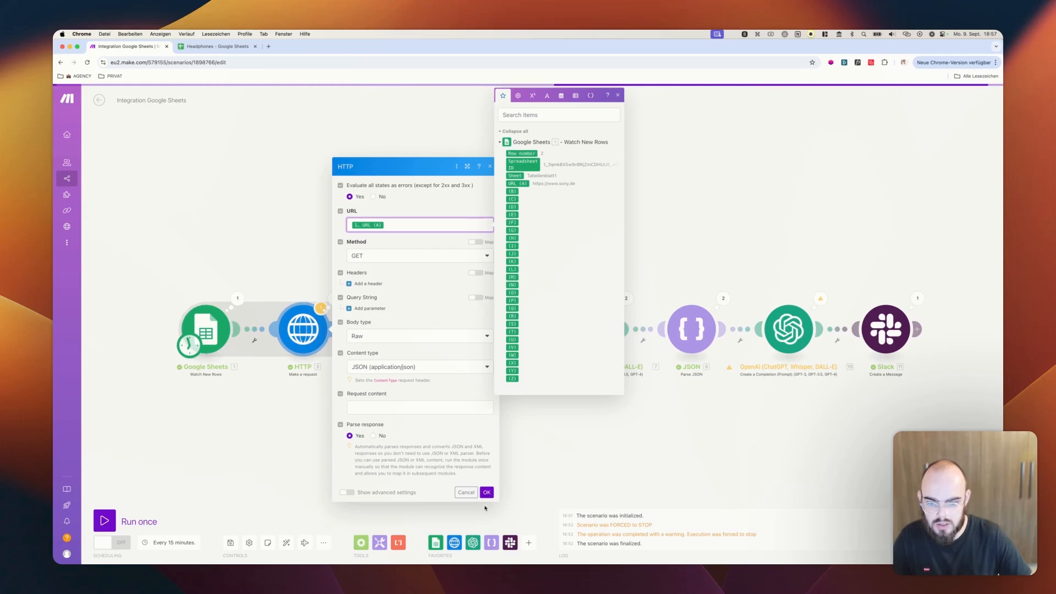
click(487, 493)
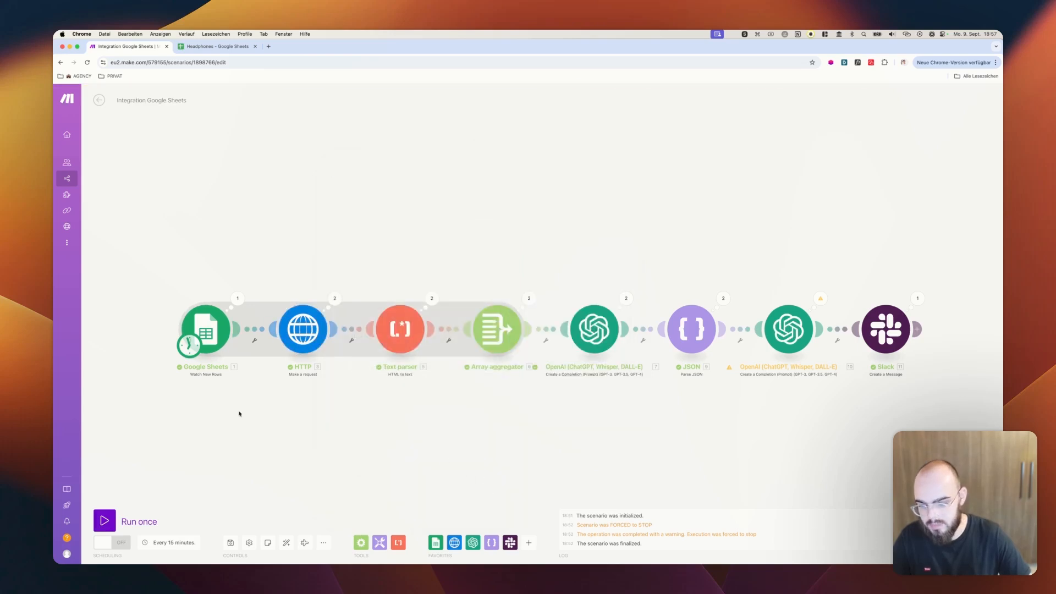
Set the Google Sheets trigger's starting row again using the manual choice, and confirm it
right_click(216, 331)
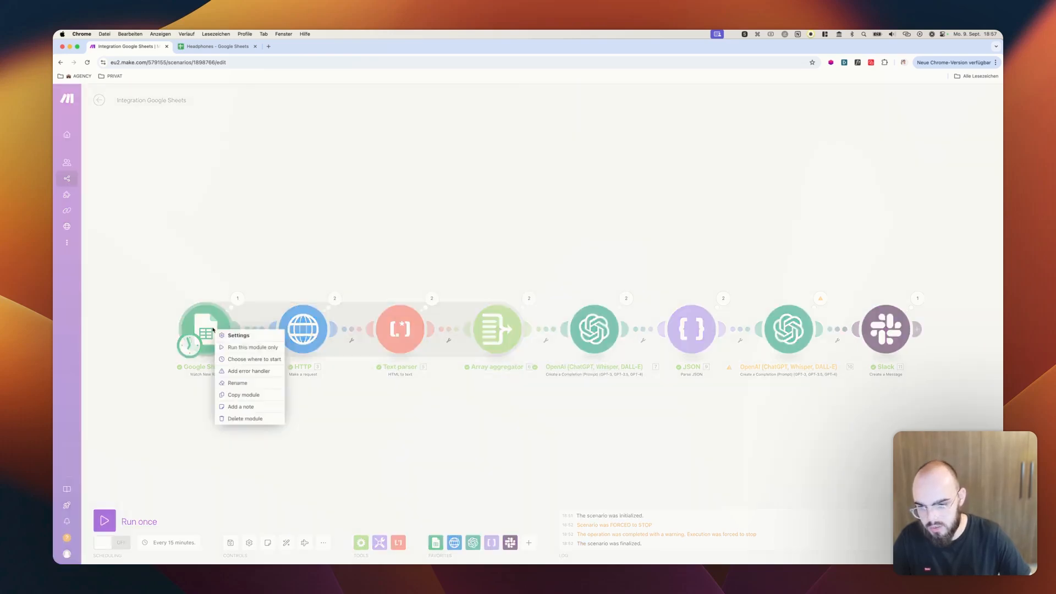
click(253, 359)
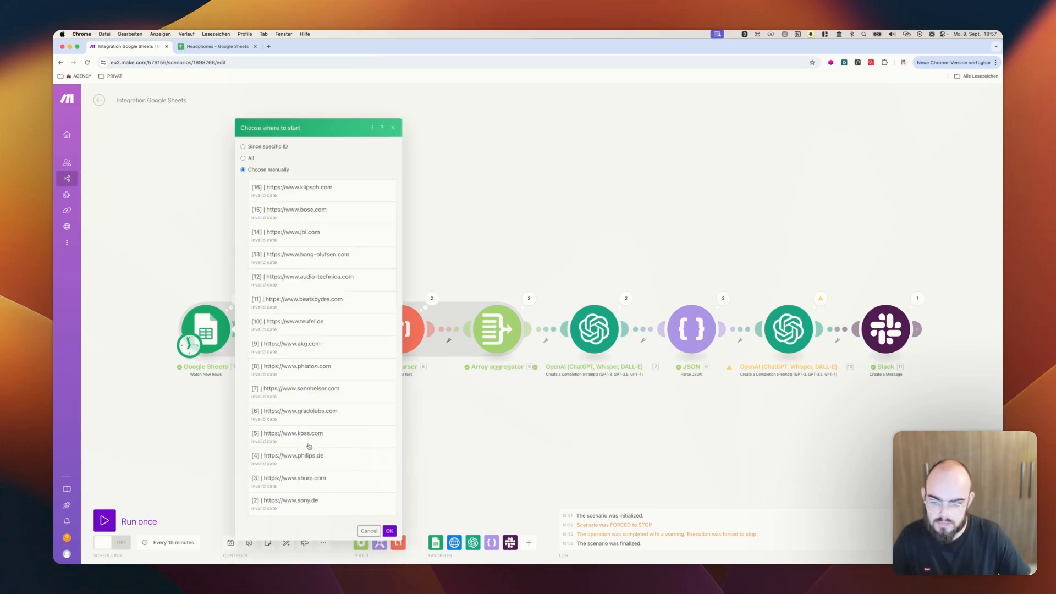
click(389, 531)
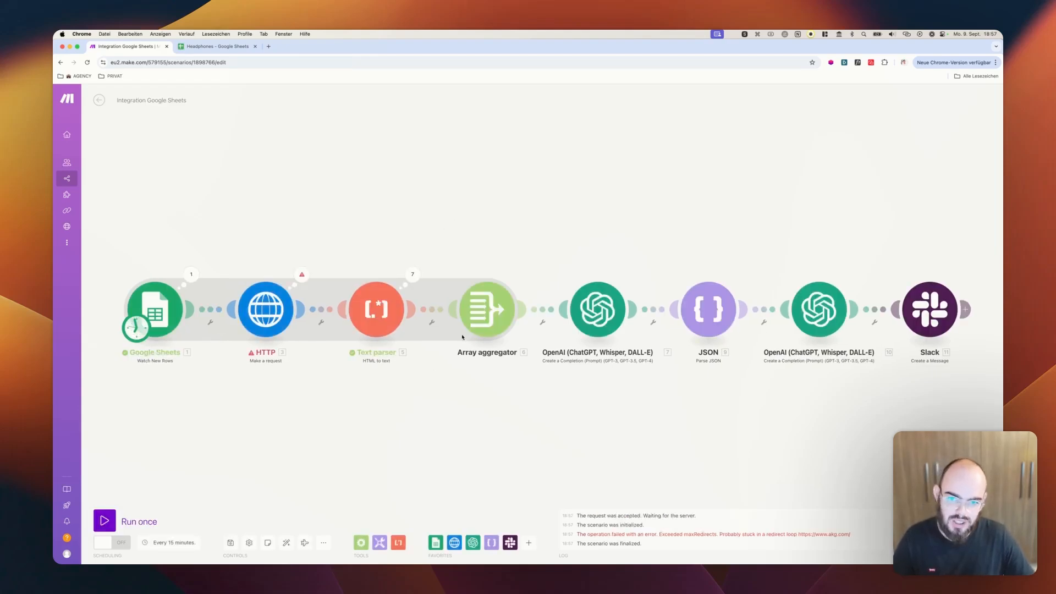
Examine the HTTP module's execution details for the error message of the failed operation
scroll(435, 283, down, 3)
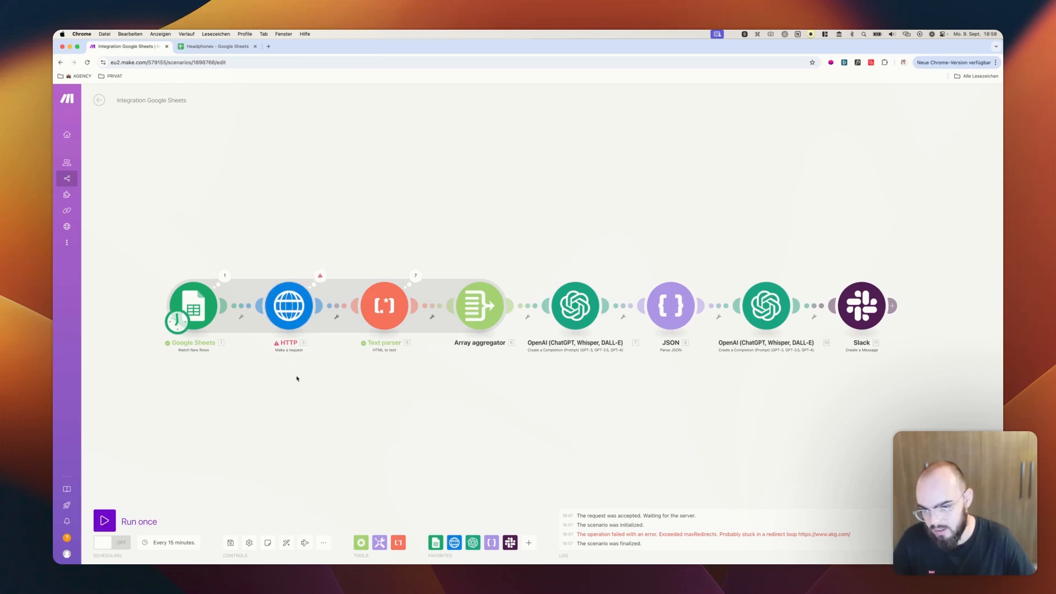
click(320, 275)
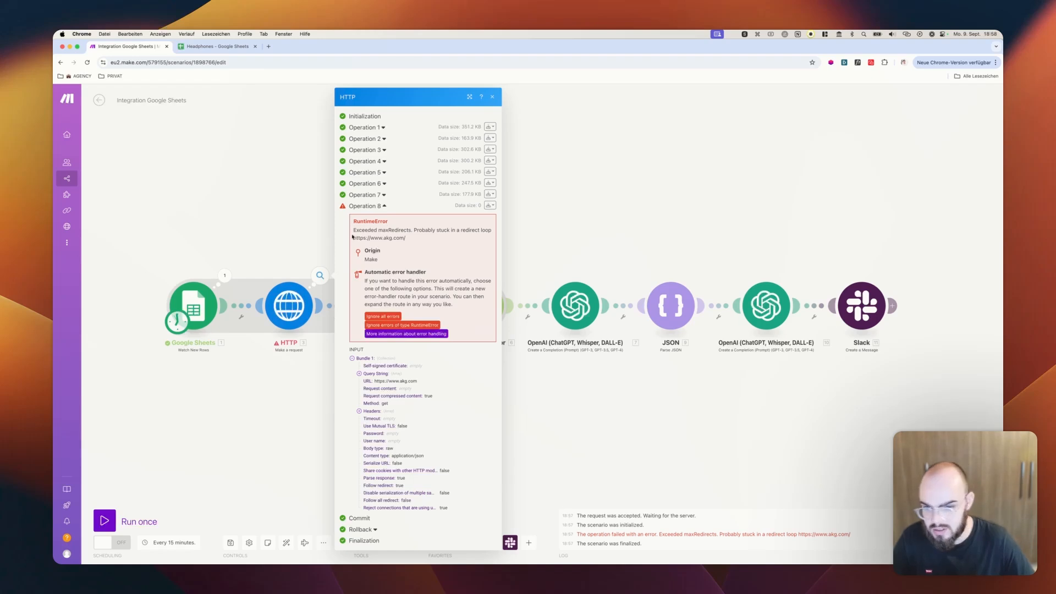
drag(354, 229, 426, 237)
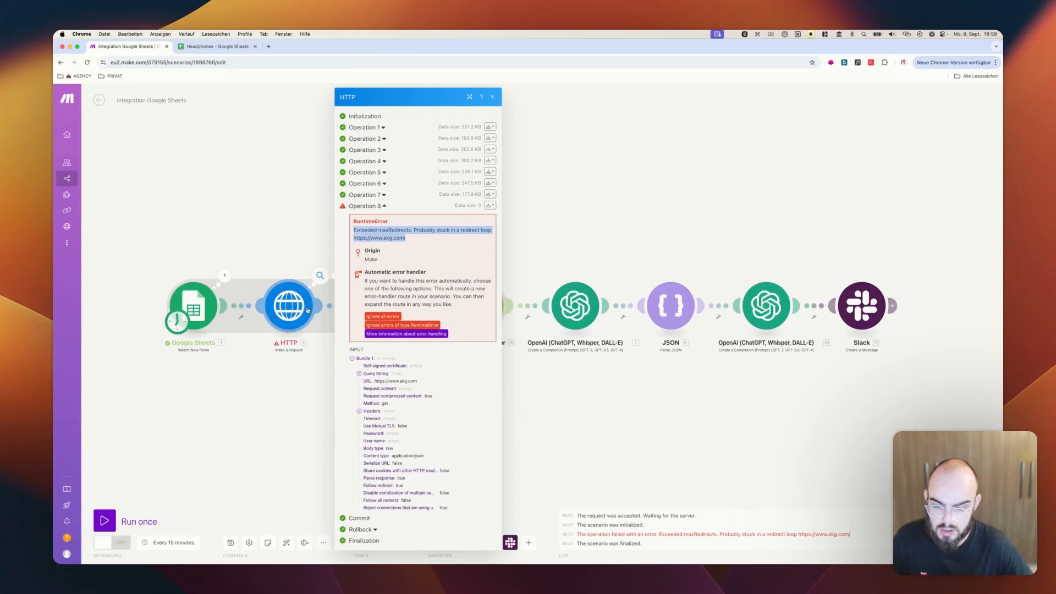
click(380, 230)
drag(380, 230, 414, 230)
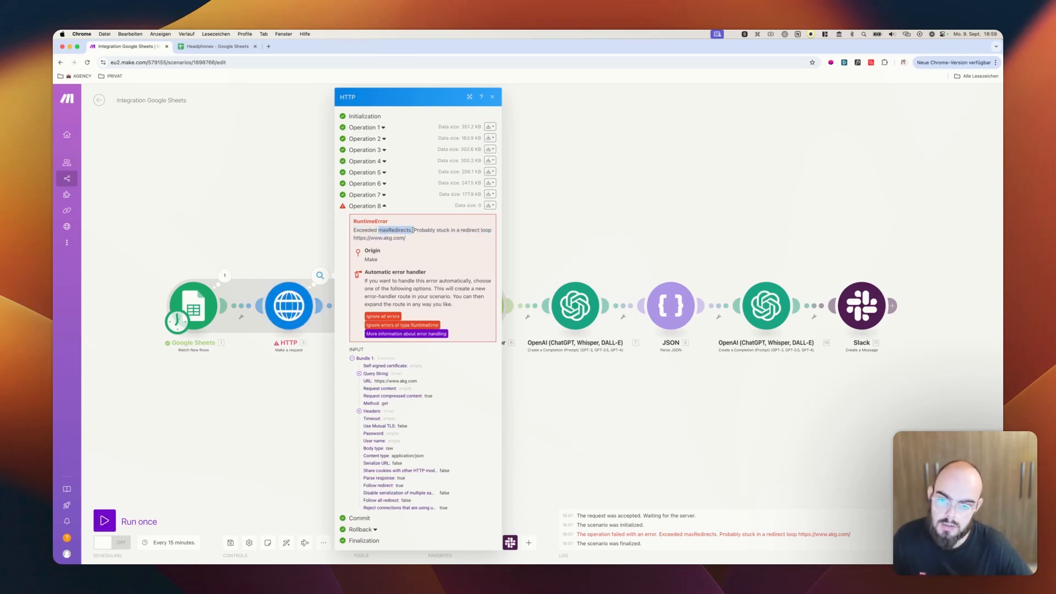
click(306, 235)
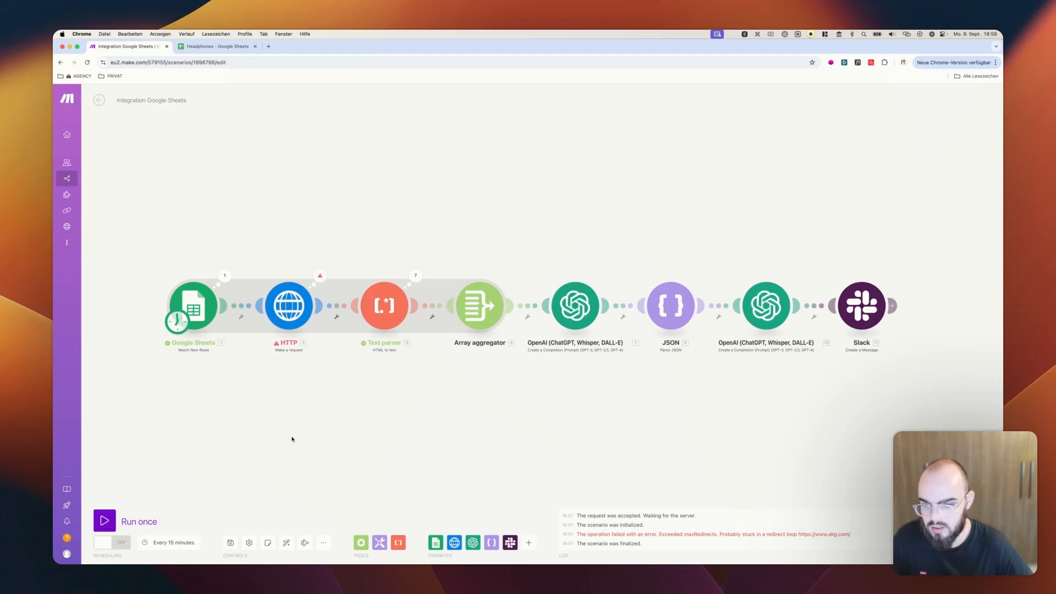
Add an Ignore error handler to the HTTP module
right_click(290, 306)
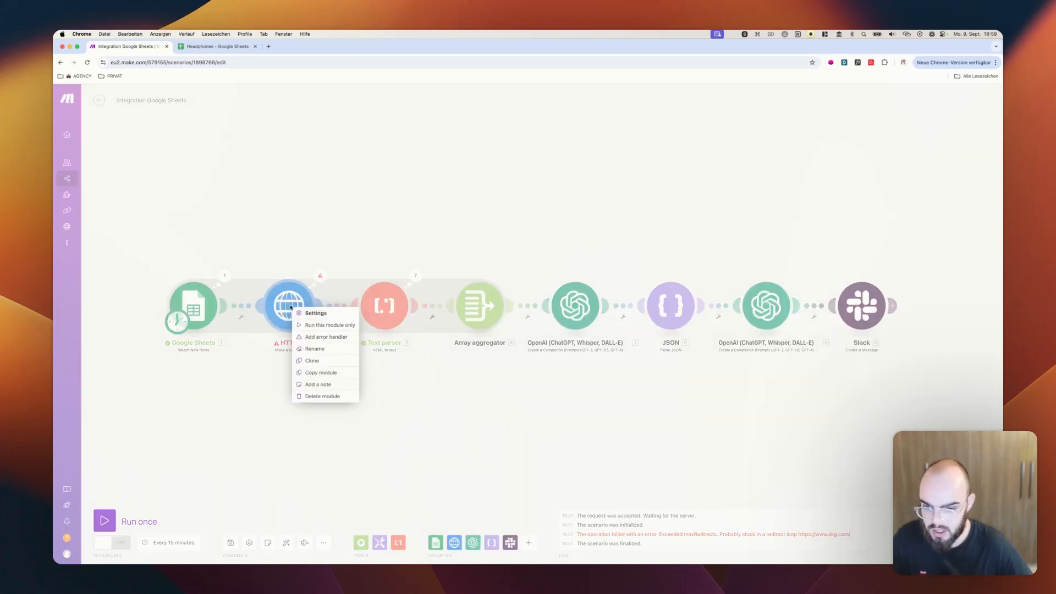
click(326, 336)
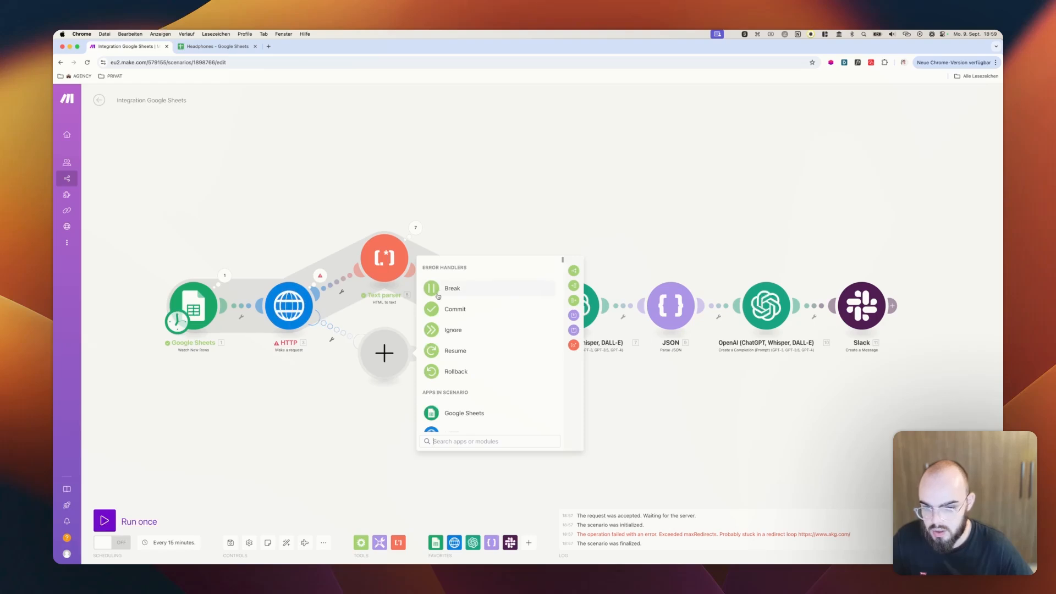
click(451, 330)
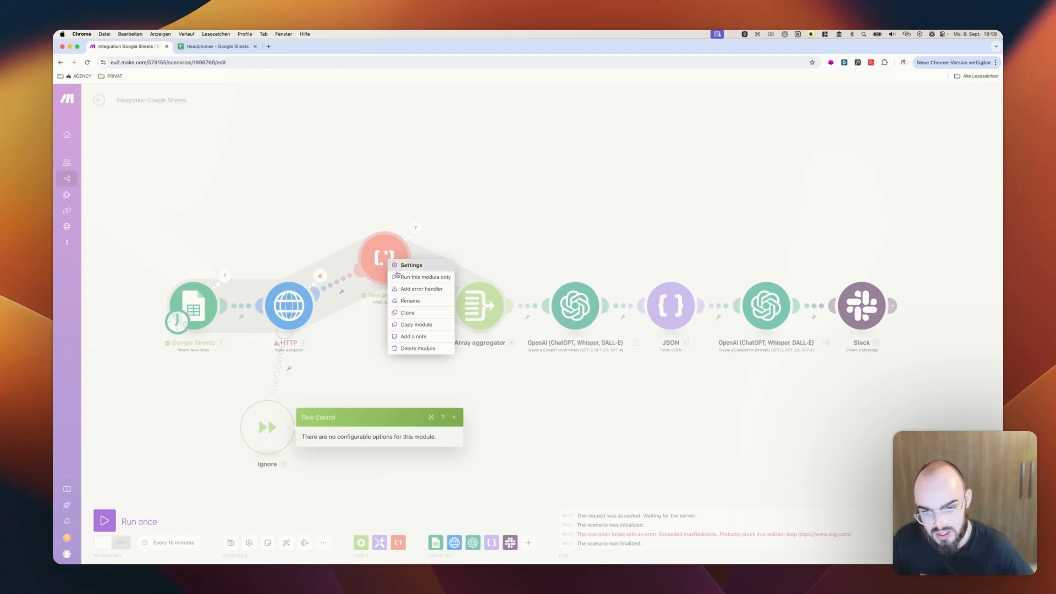
Add an Ignore error handler to the Text parser module, and auto-align the scenario
click(427, 290)
click(548, 282)
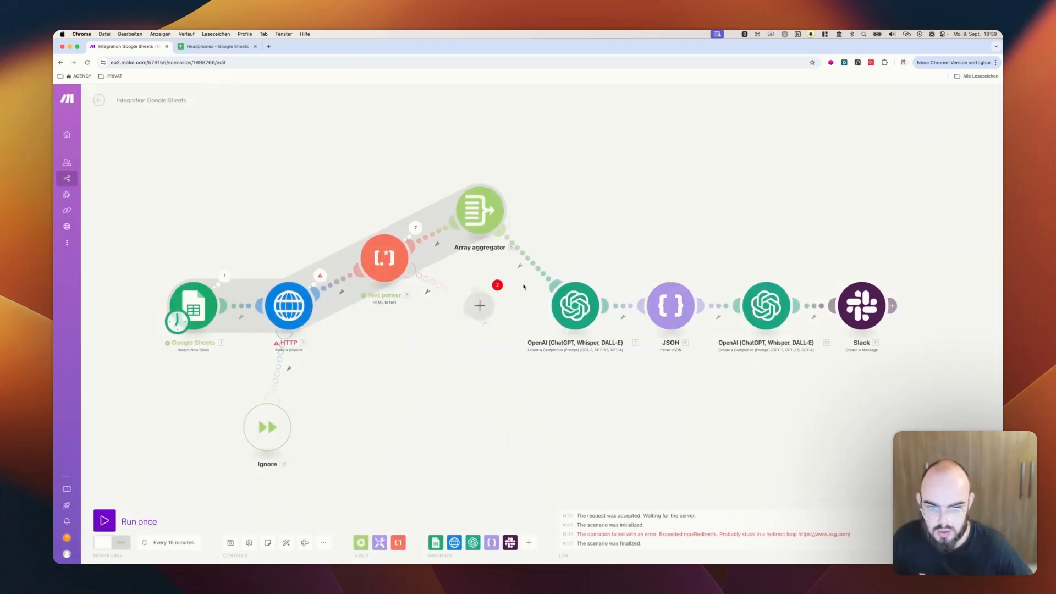
click(286, 543)
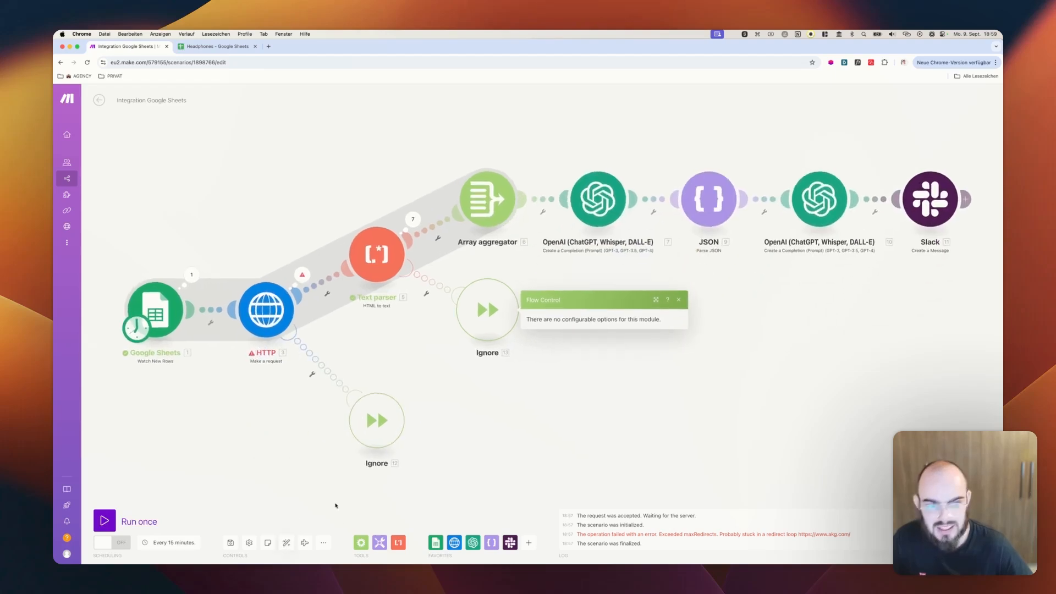
Close the Ignore handler's settings and run the whole scenario once
click(681, 356)
scroll(680, 356, down, 5)
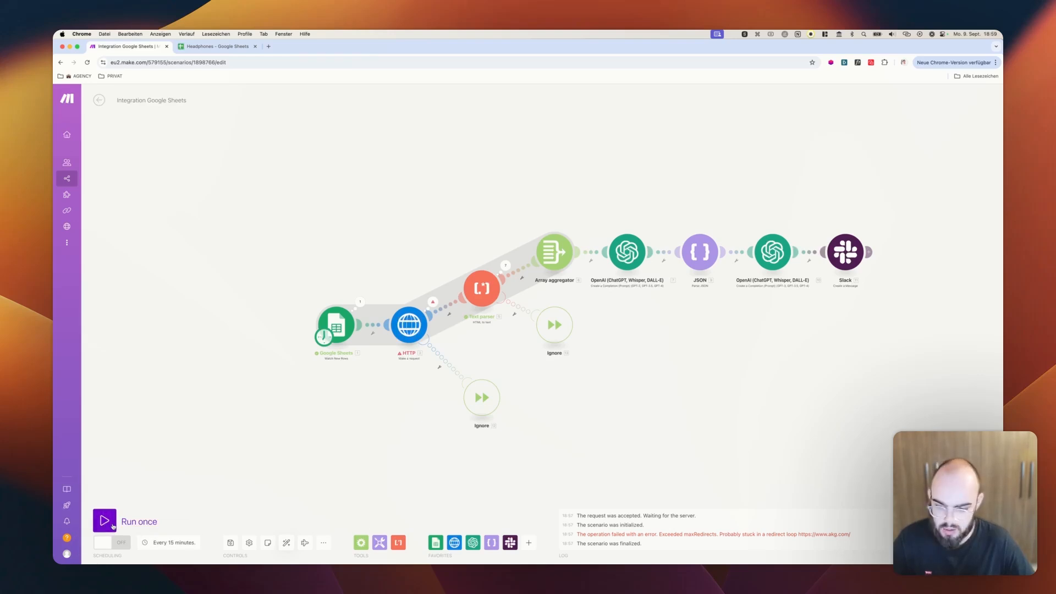
click(104, 521)
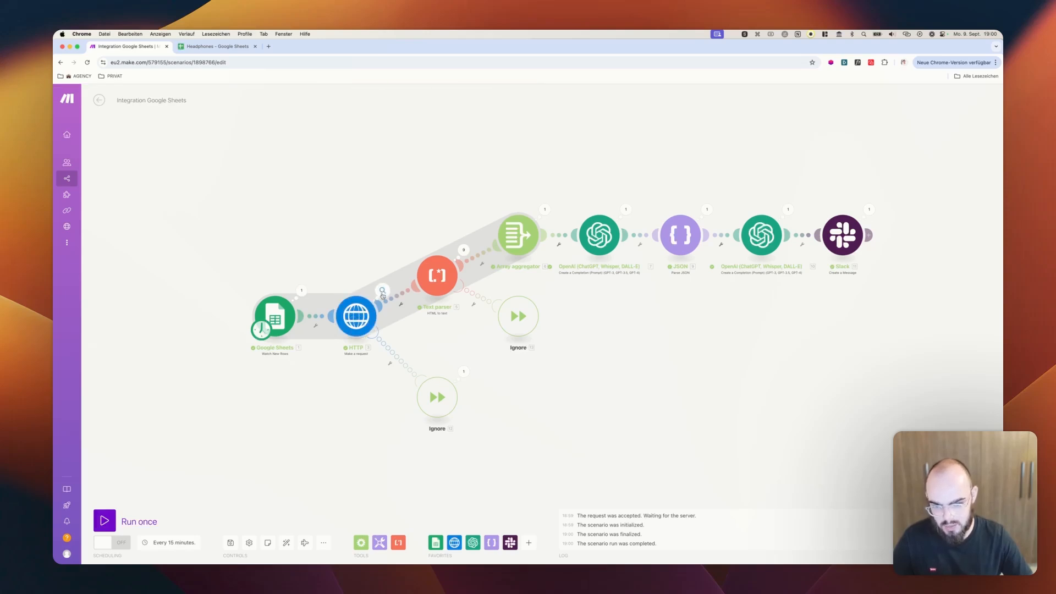
Examine the execution details of the HTTP module's Ignore handler and the handled error in the HTTP module's Operation 8
click(468, 377)
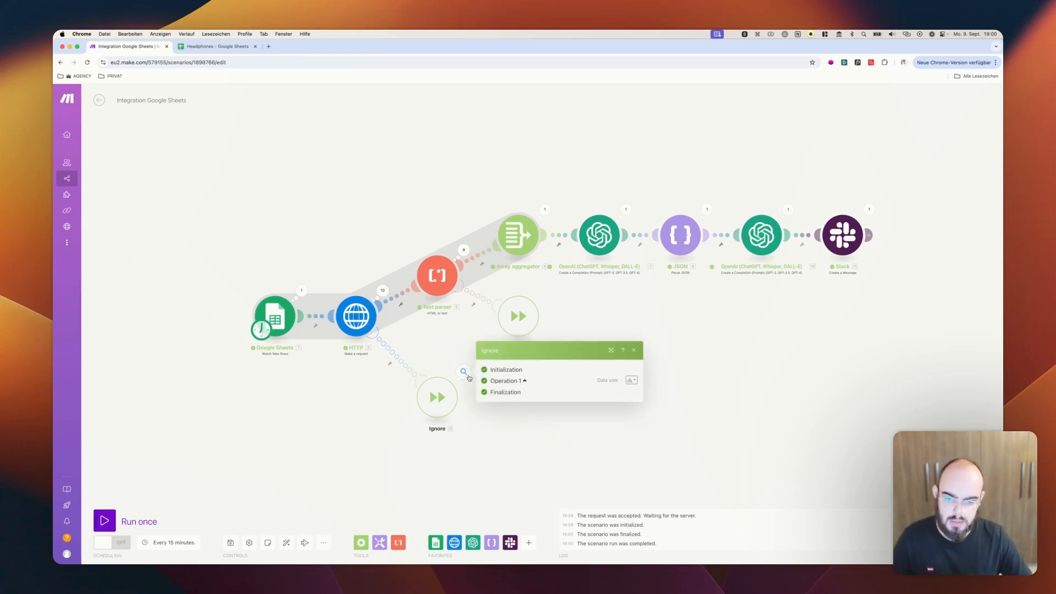
click(380, 291)
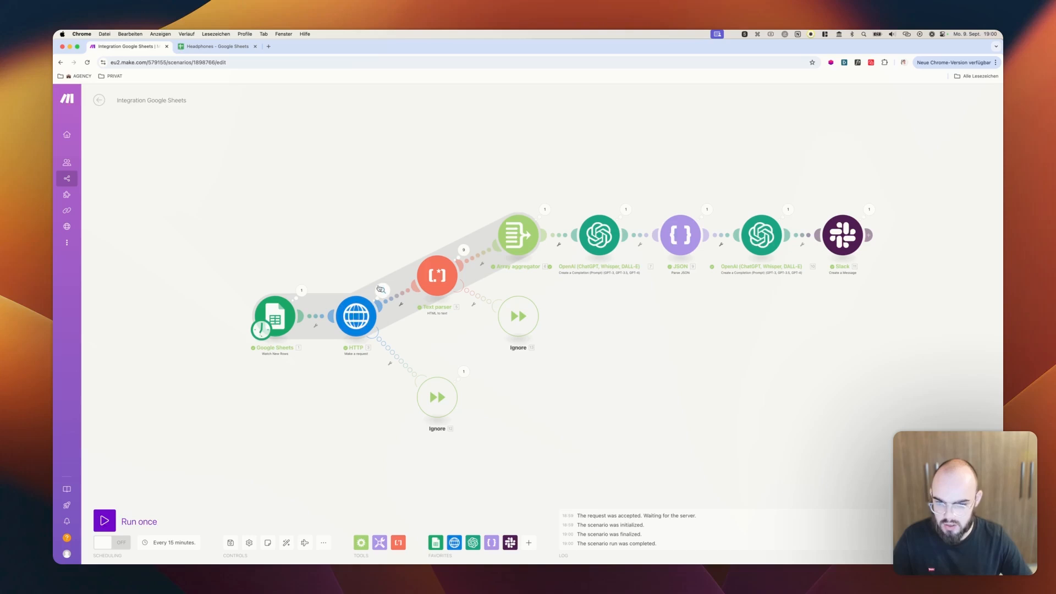
click(381, 290)
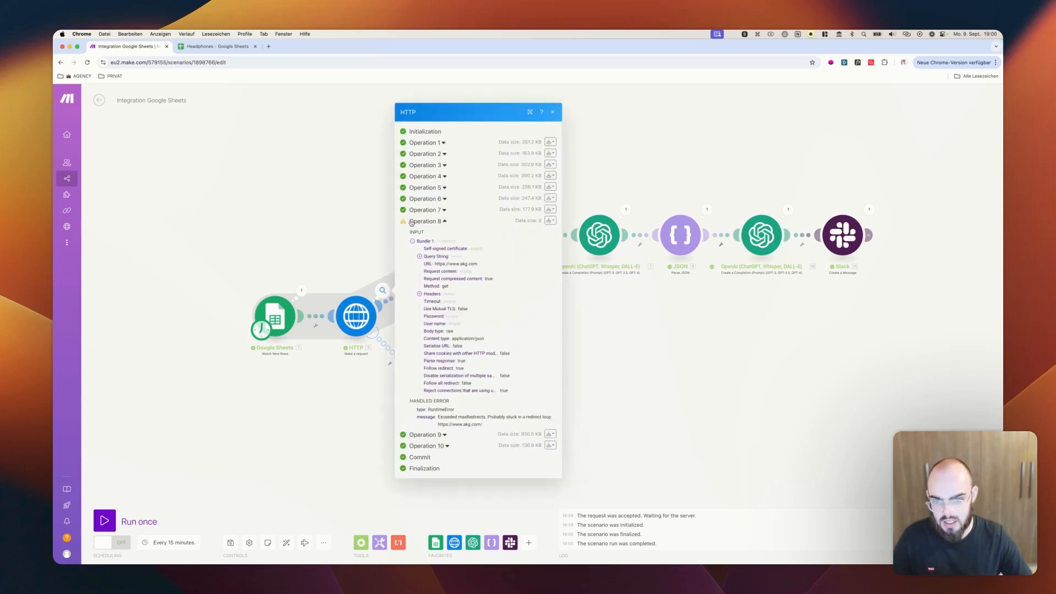
drag(435, 265, 493, 267)
click(443, 221)
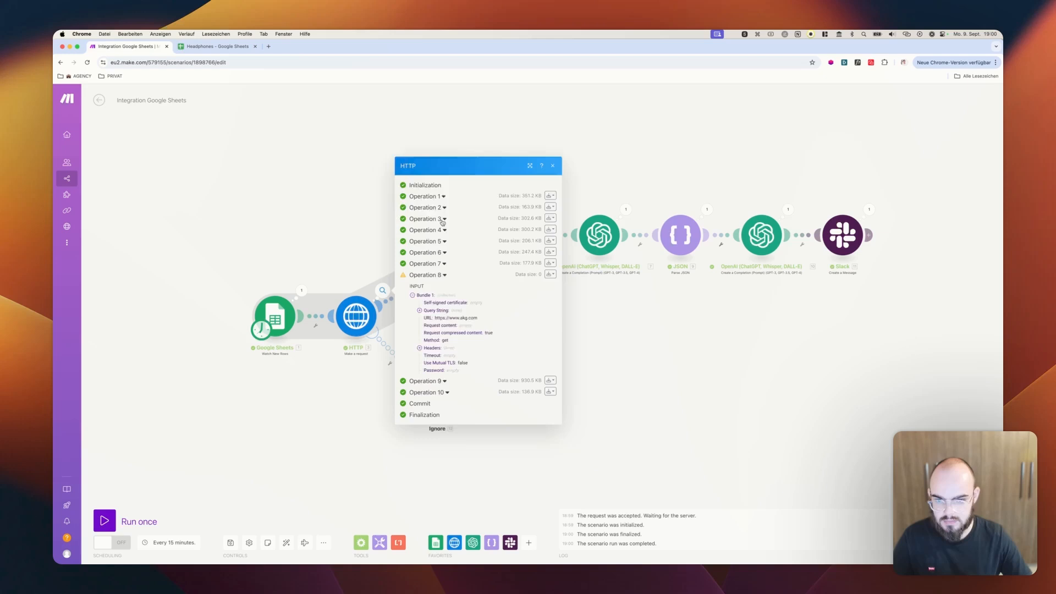
click(309, 189)
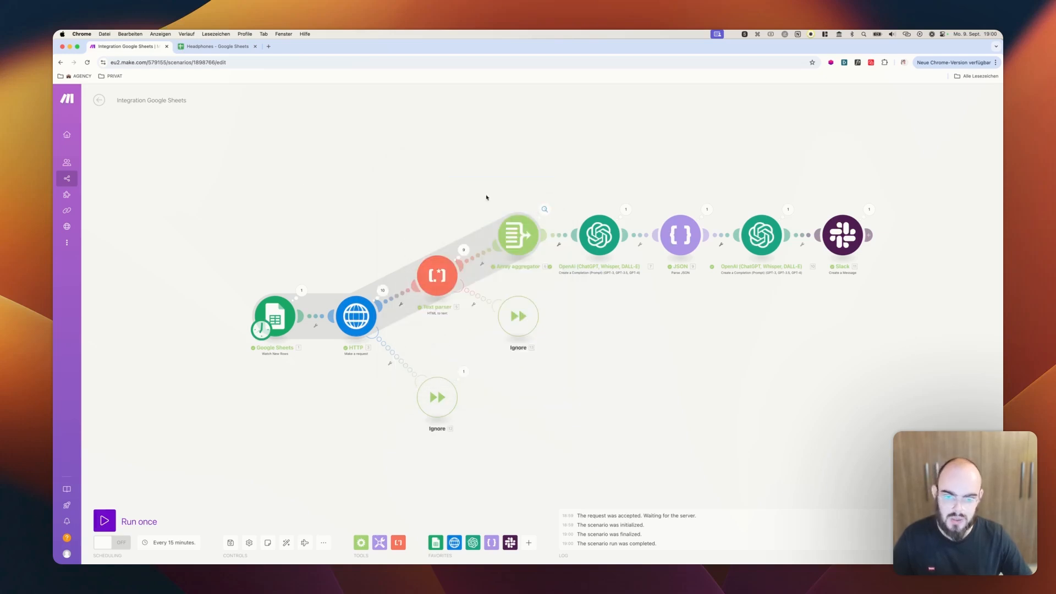
Examine the Array aggregator's input and output bundles, and read the full result of the first OpenAI module
click(545, 209)
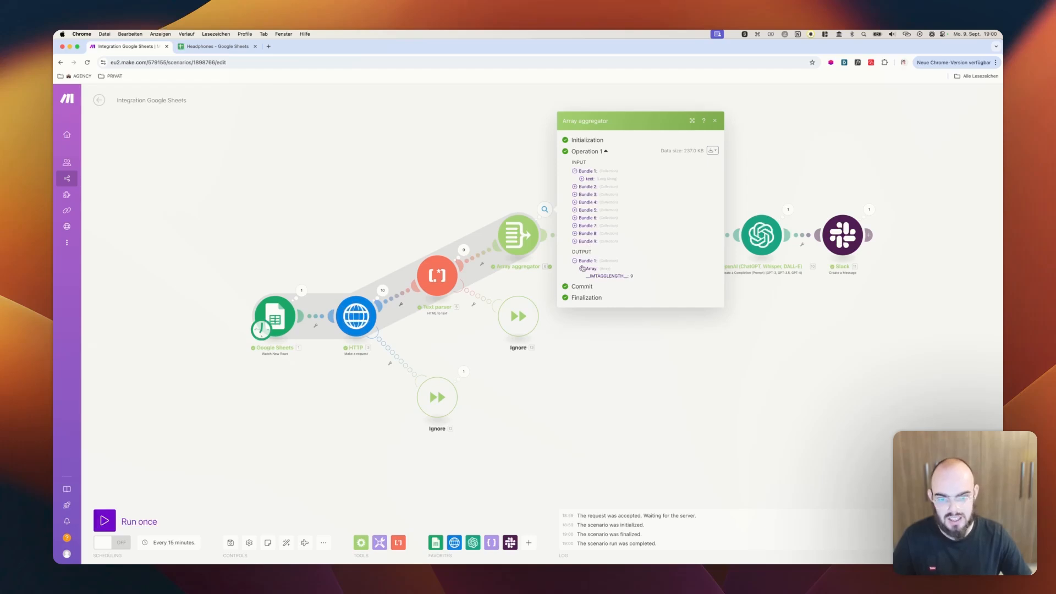
click(421, 194)
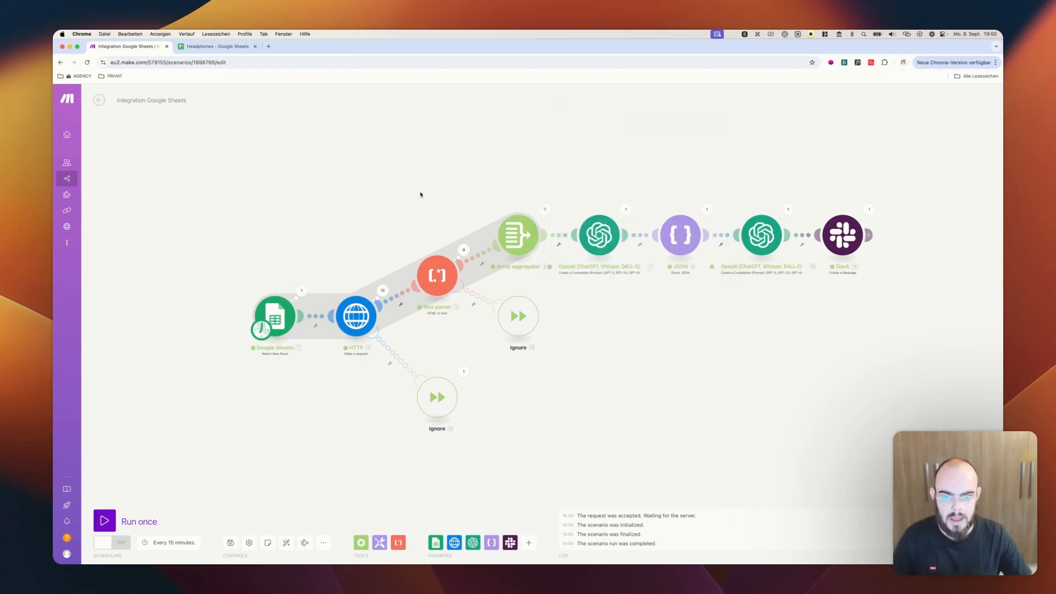
click(624, 211)
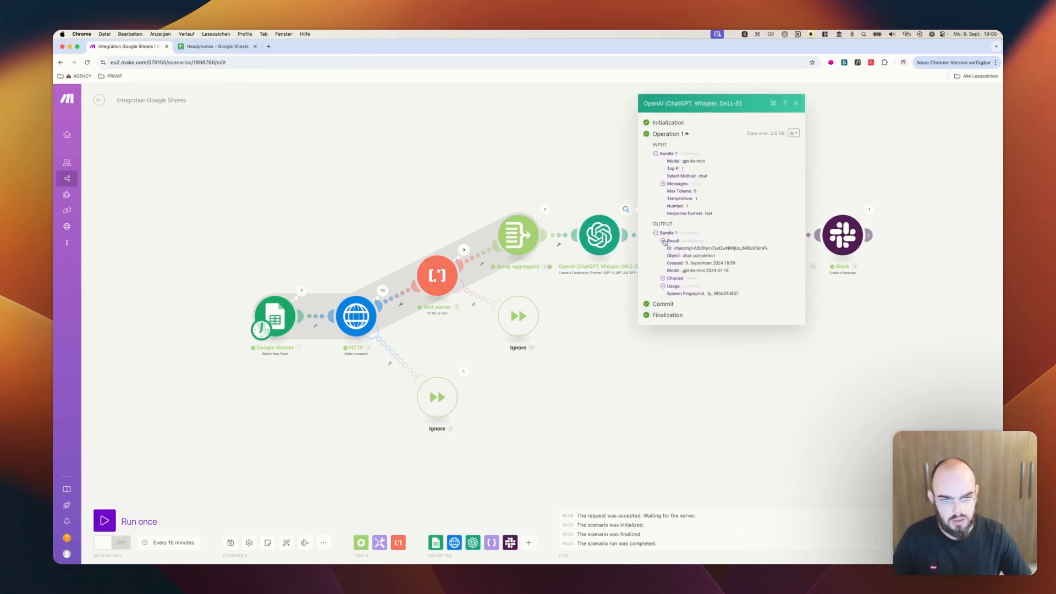
click(663, 241)
scroll(738, 292, down, 10)
scroll(731, 300, up, 10)
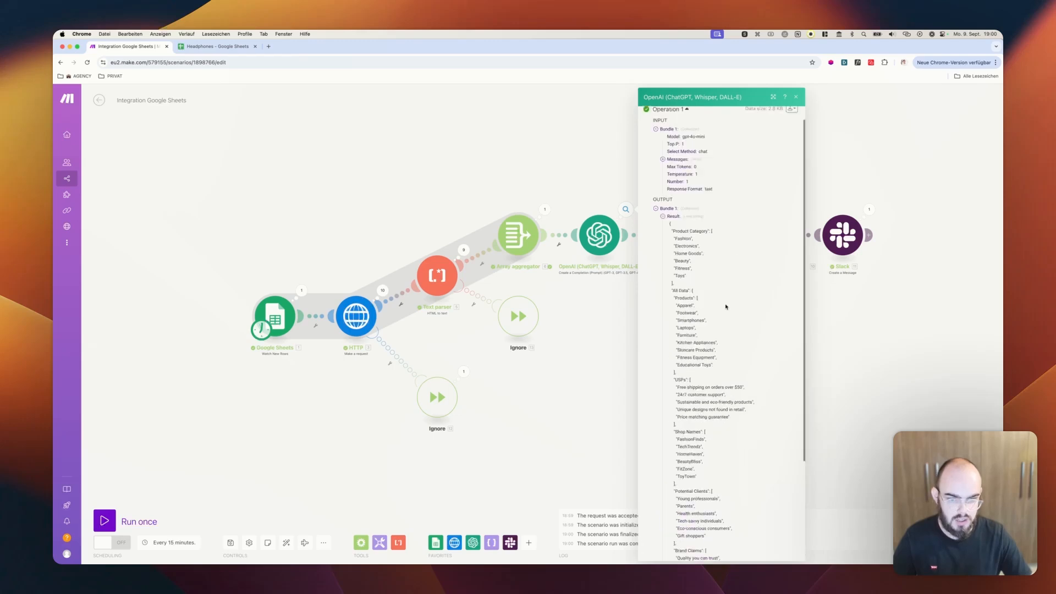
scroll(609, 369, up, 2)
scroll(610, 369, up, 3)
click(602, 353)
scroll(665, 257, down, 5)
drag(820, 274, 759, 349)
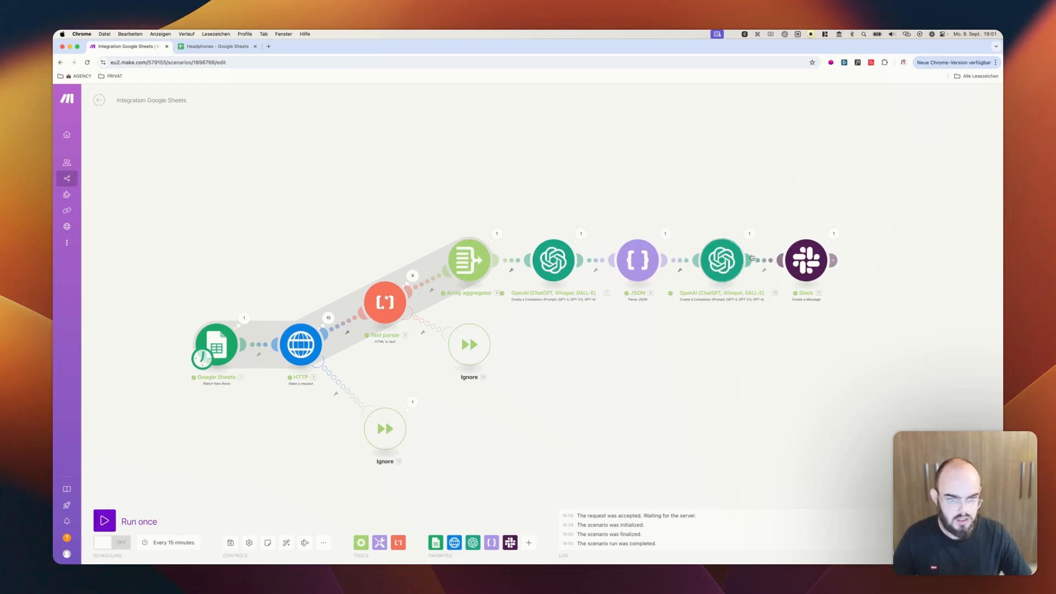
Read the motivators, USPs and ad ideas in the result of the second OpenAI module
click(750, 233)
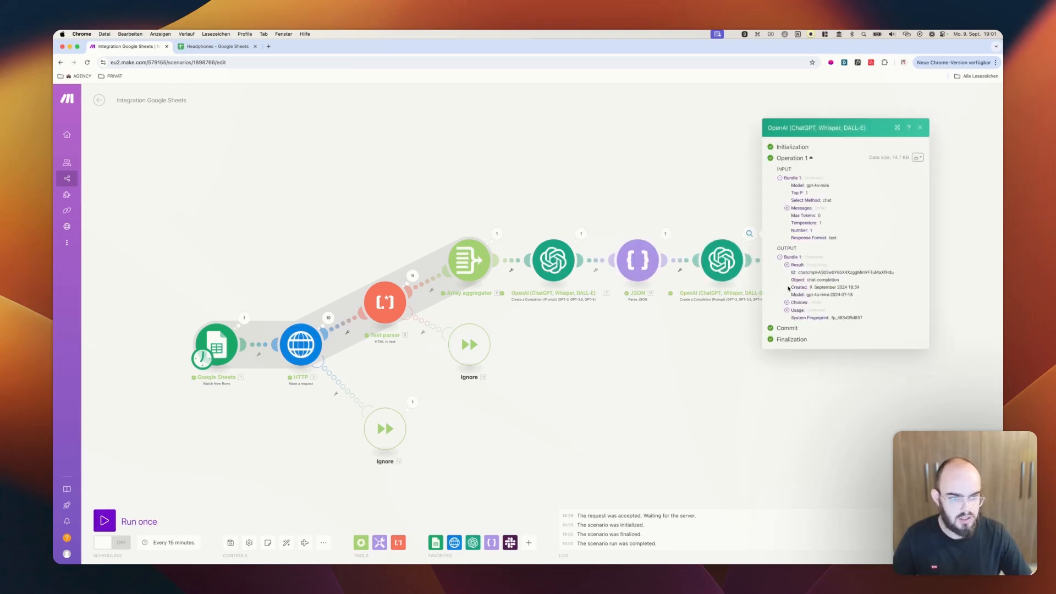
click(787, 265)
scroll(827, 274, down, 10)
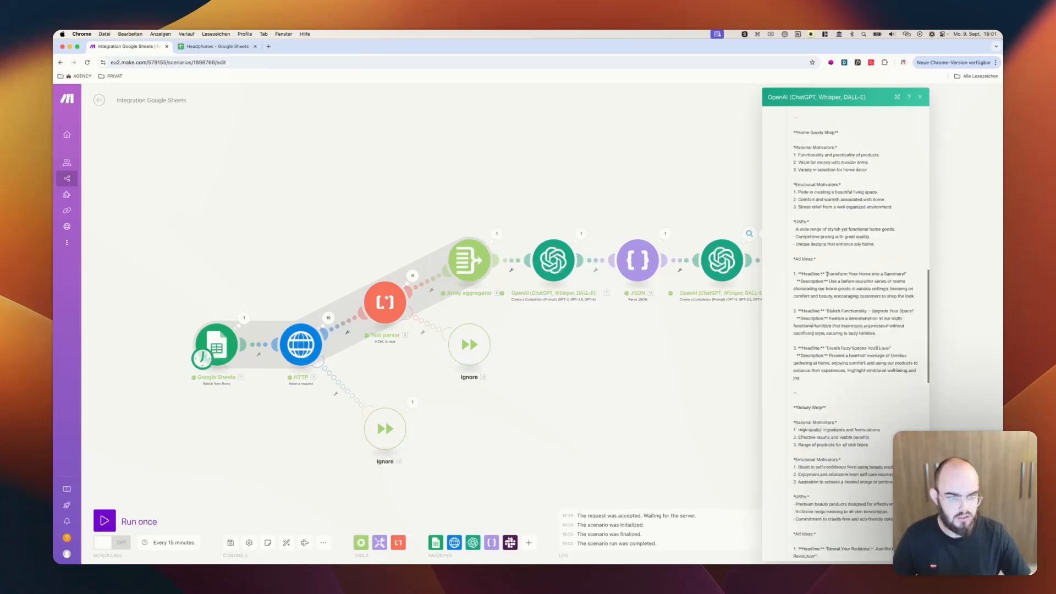
scroll(827, 273, up, 10)
click(660, 403)
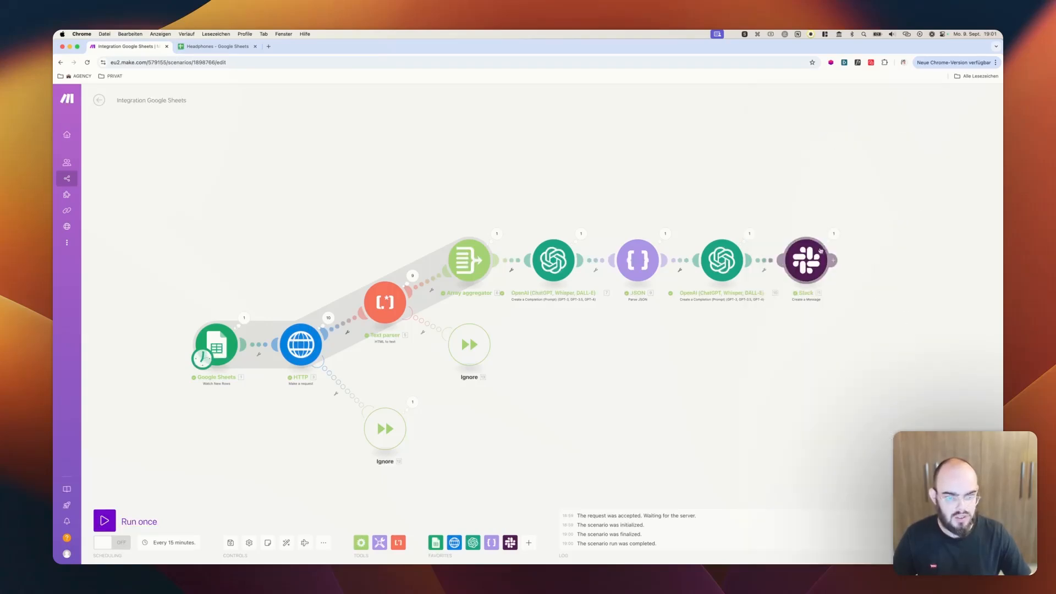
Expand the output message in the Slack module's execution details and read its text
click(833, 233)
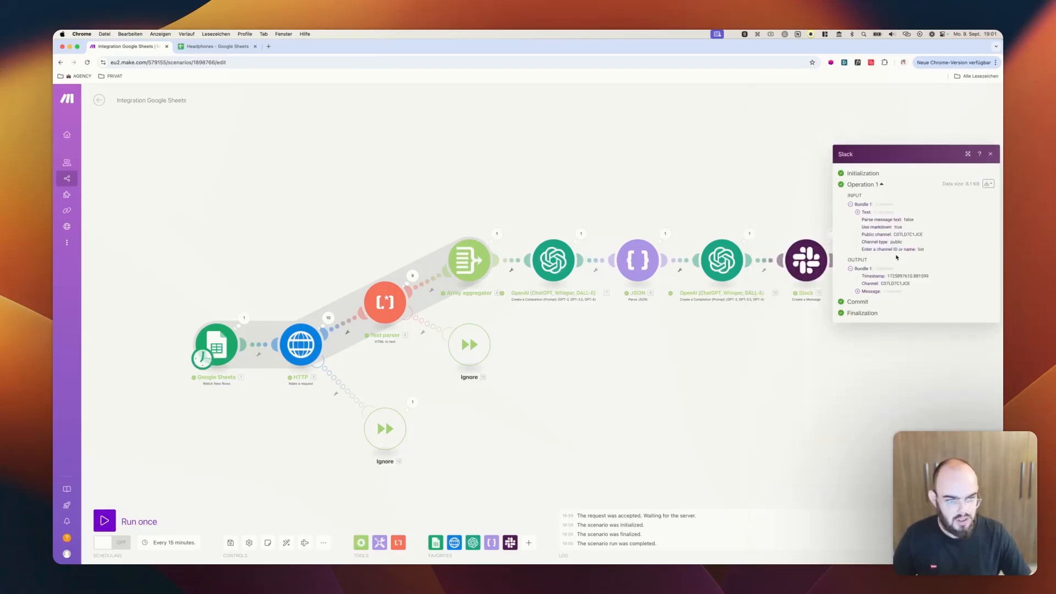
click(858, 293)
click(865, 307)
scroll(884, 277, down, 15)
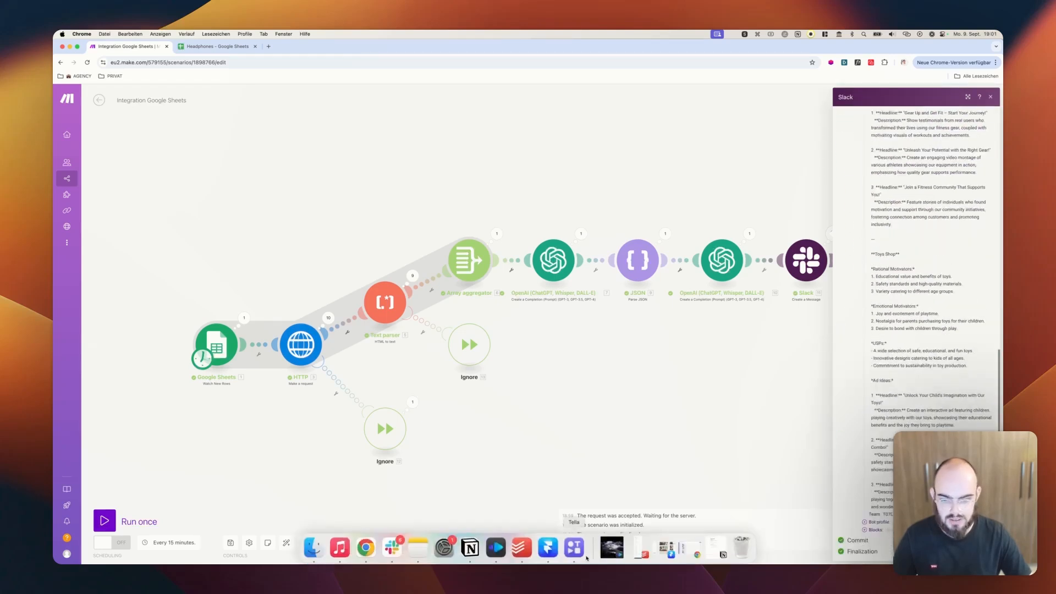
Switch to Slack, read the newest ad ideas posted in #automationstest, and return to the Make scenario with its execution details closed
click(392, 557)
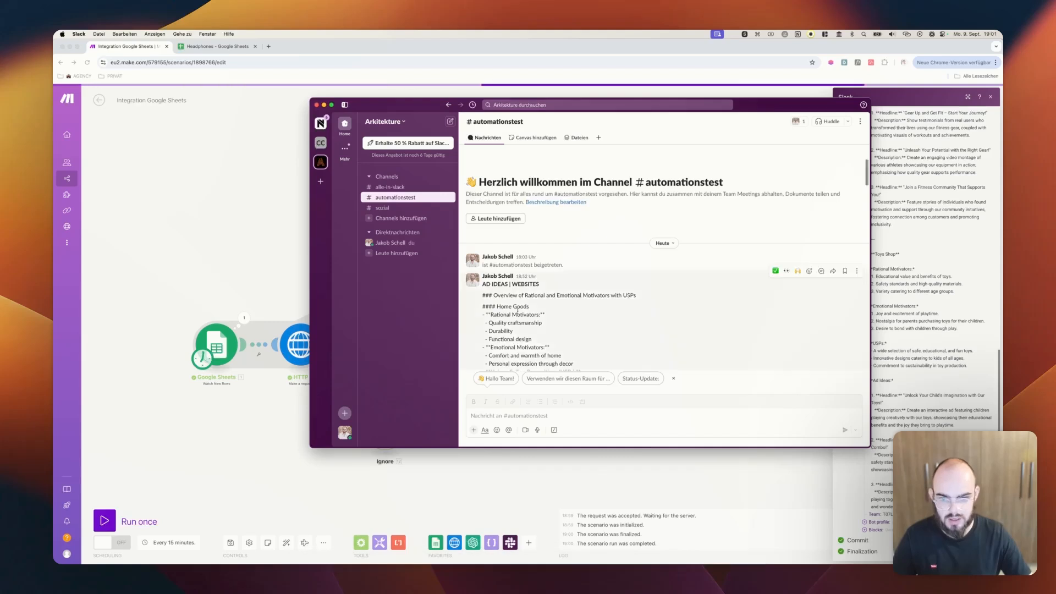
scroll(525, 240, down, 10)
scroll(525, 239, down, 15)
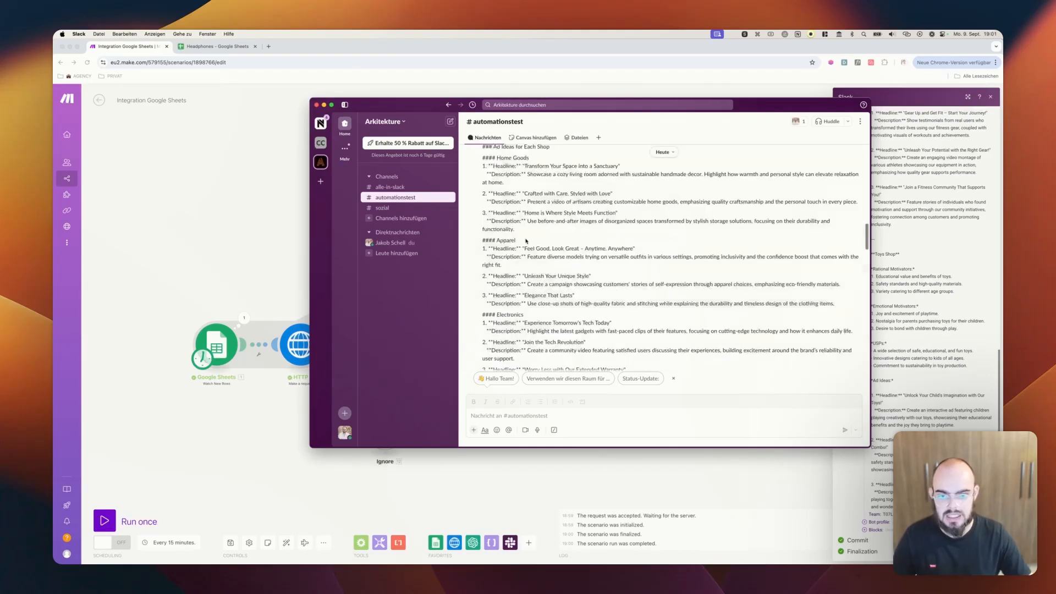
scroll(527, 240, down, 15)
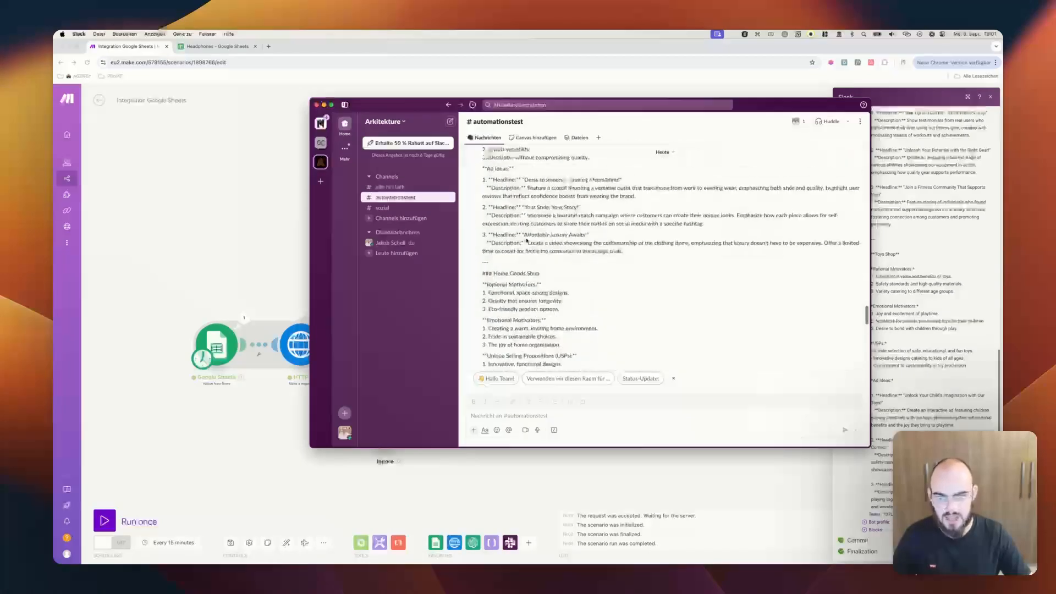
scroll(552, 262, down, 15)
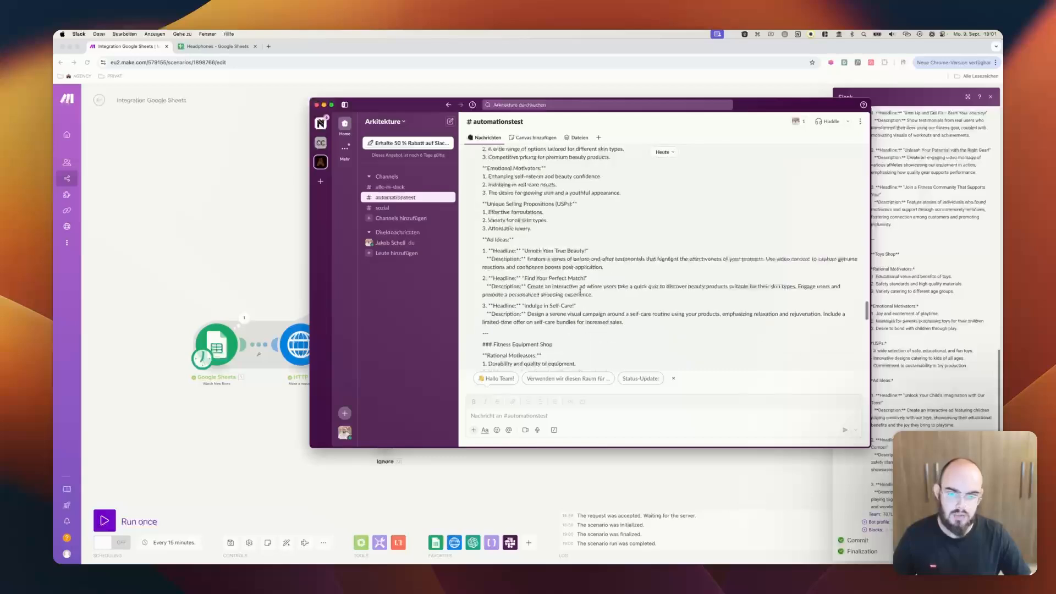
scroll(554, 325, down, 10)
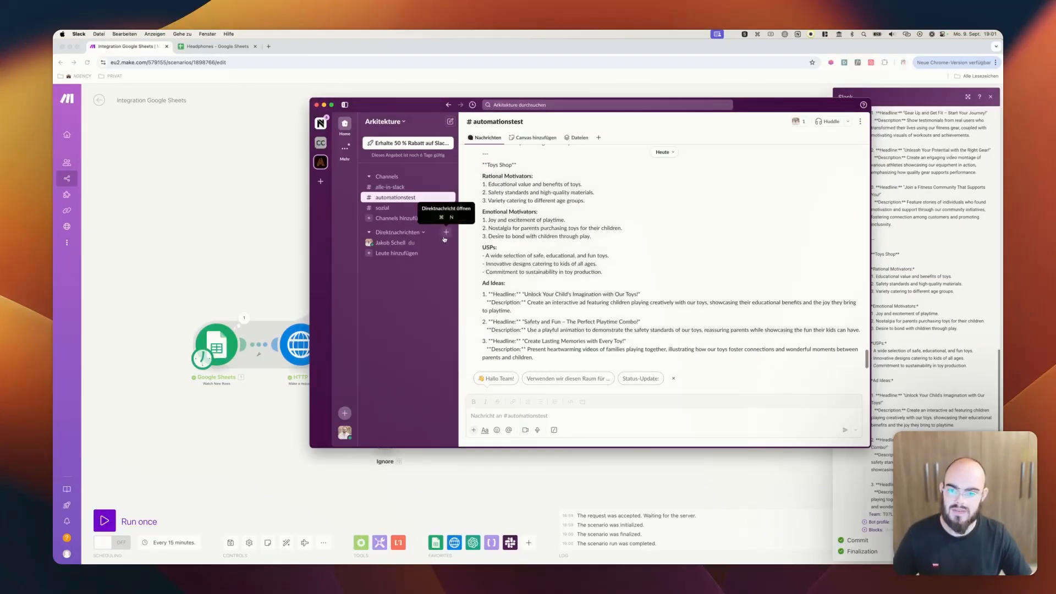
click(281, 194)
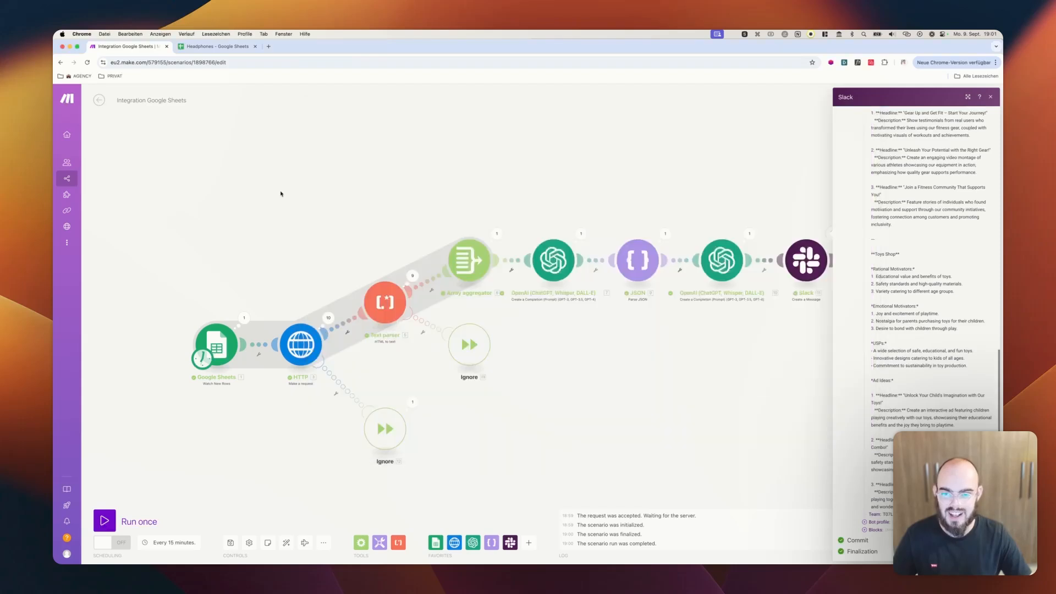
click(702, 144)
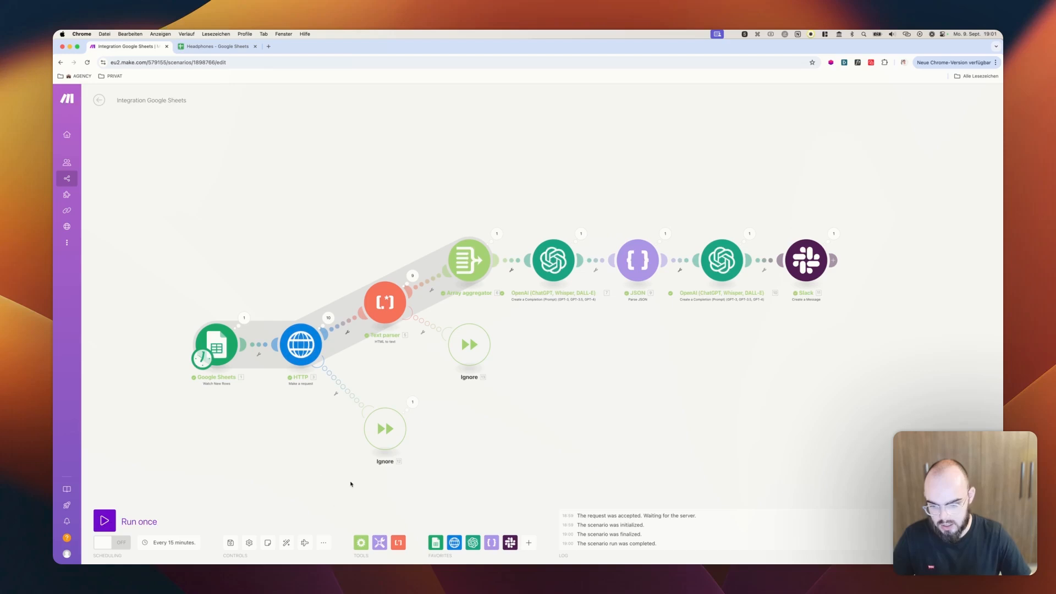
click(324, 545)
click(288, 515)
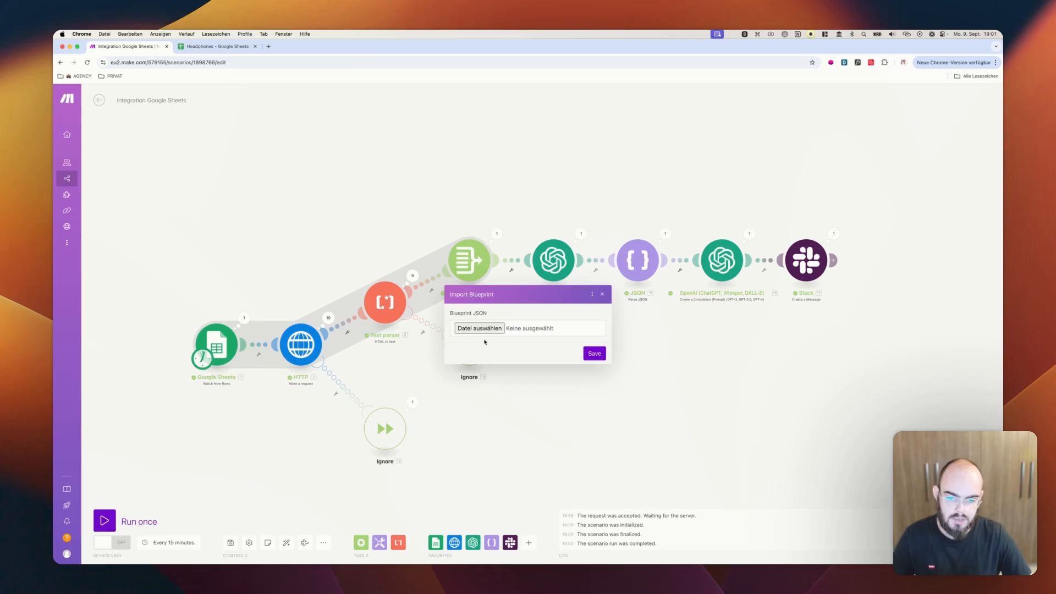
click(602, 295)
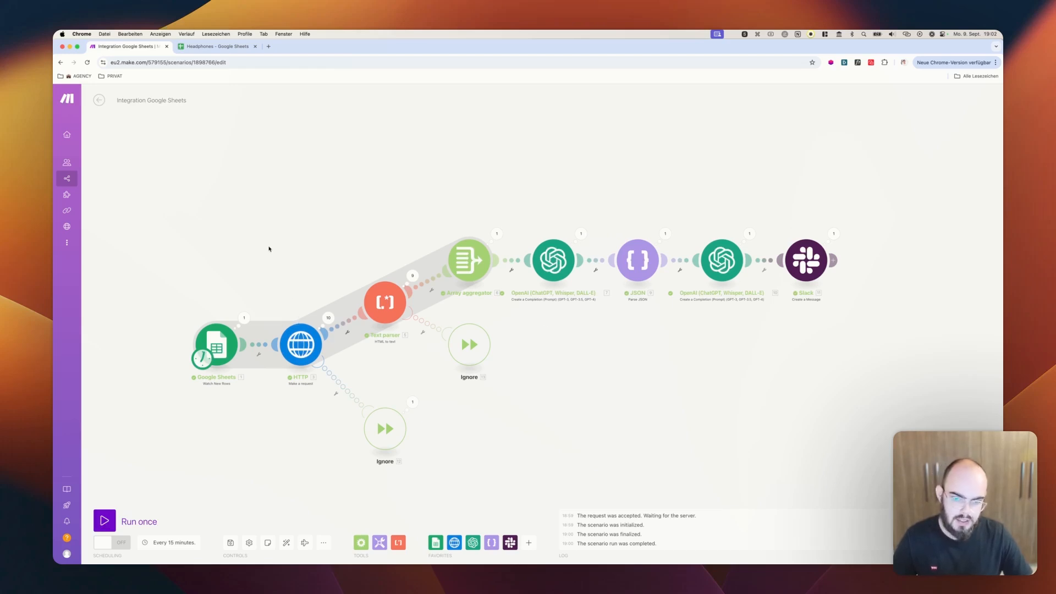
Review the URL list in the Headphones spreadsheet and return to the Make scenario
scroll(267, 237, down, 1)
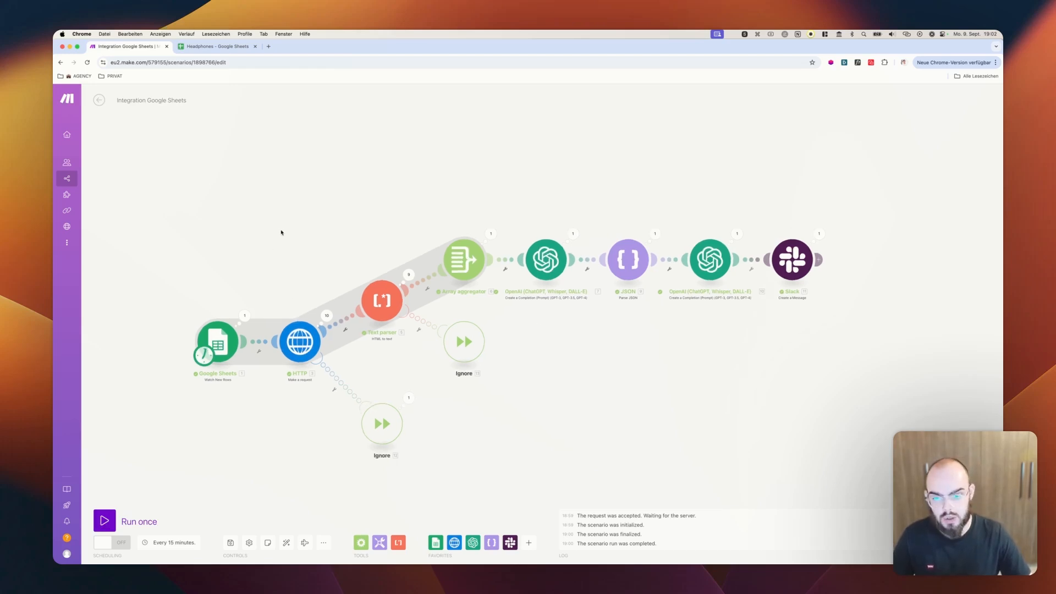
click(217, 46)
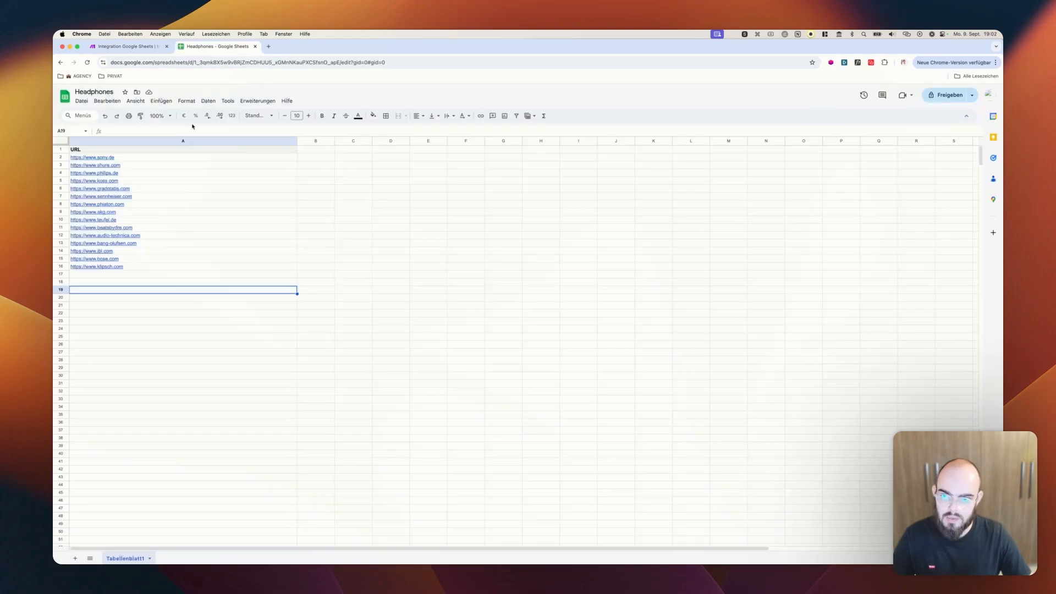
click(179, 329)
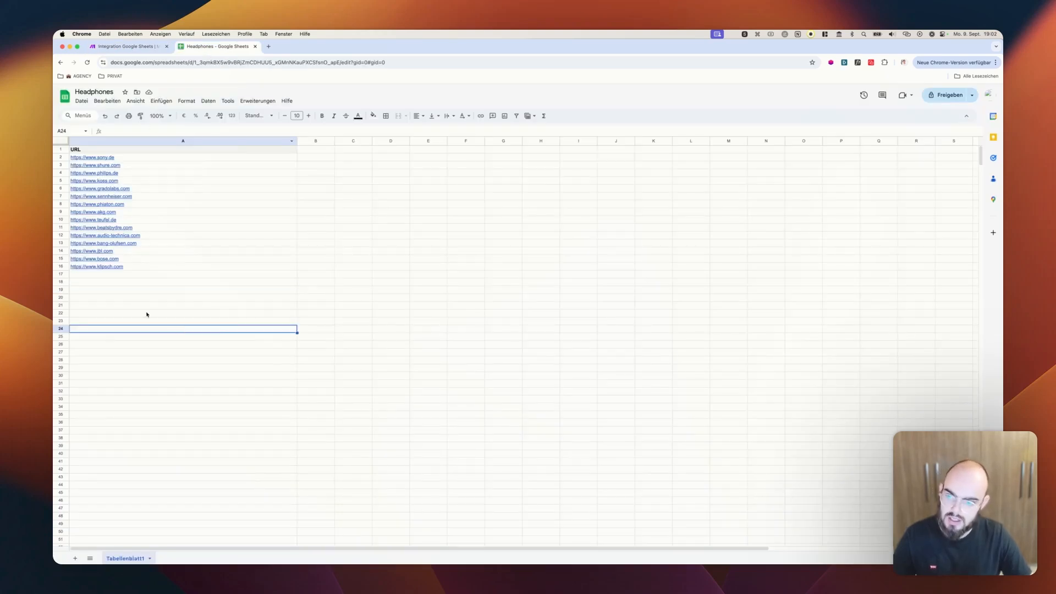
click(127, 49)
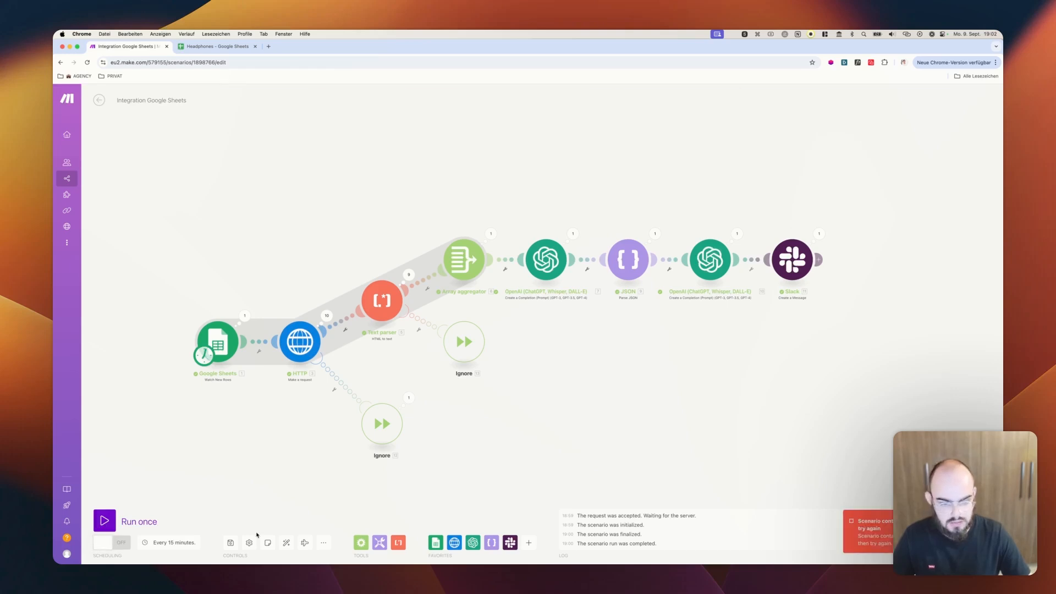
Turn on the scenario's scheduling, and check the Headphones spreadsheet once more before returning to the scenario
click(112, 545)
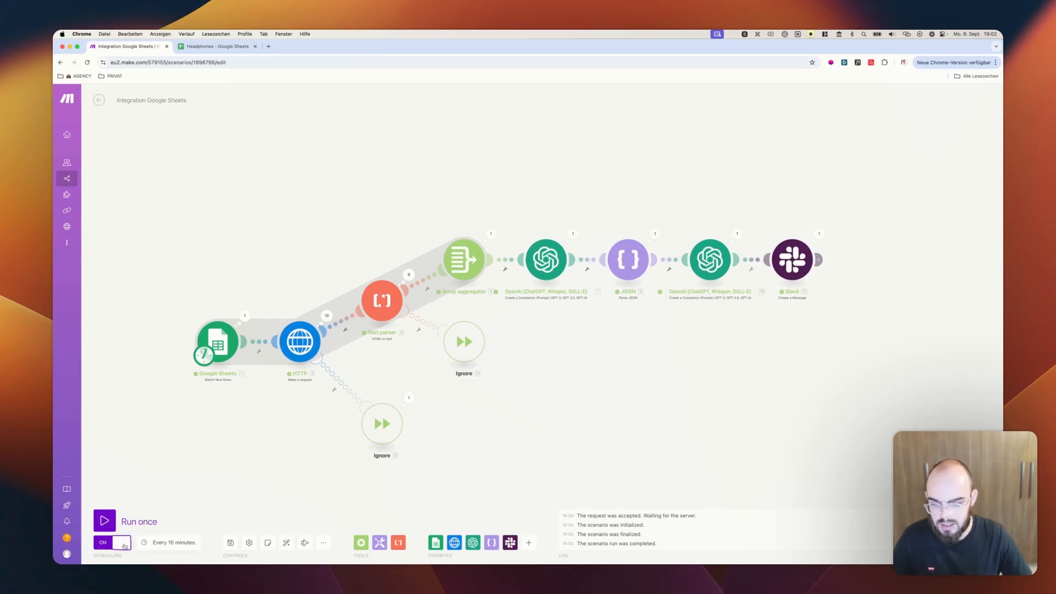
click(219, 46)
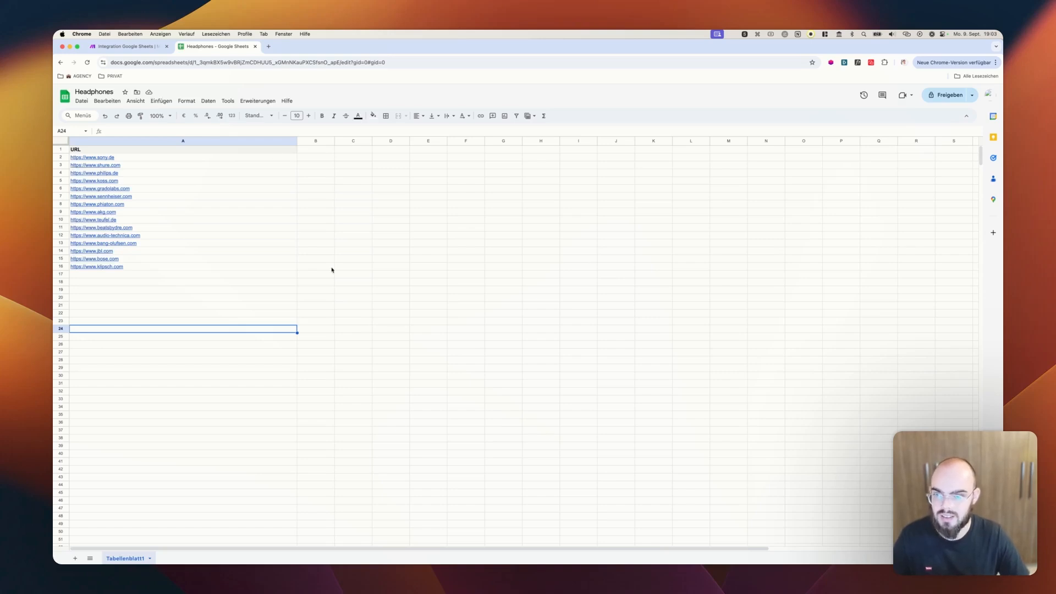
click(126, 46)
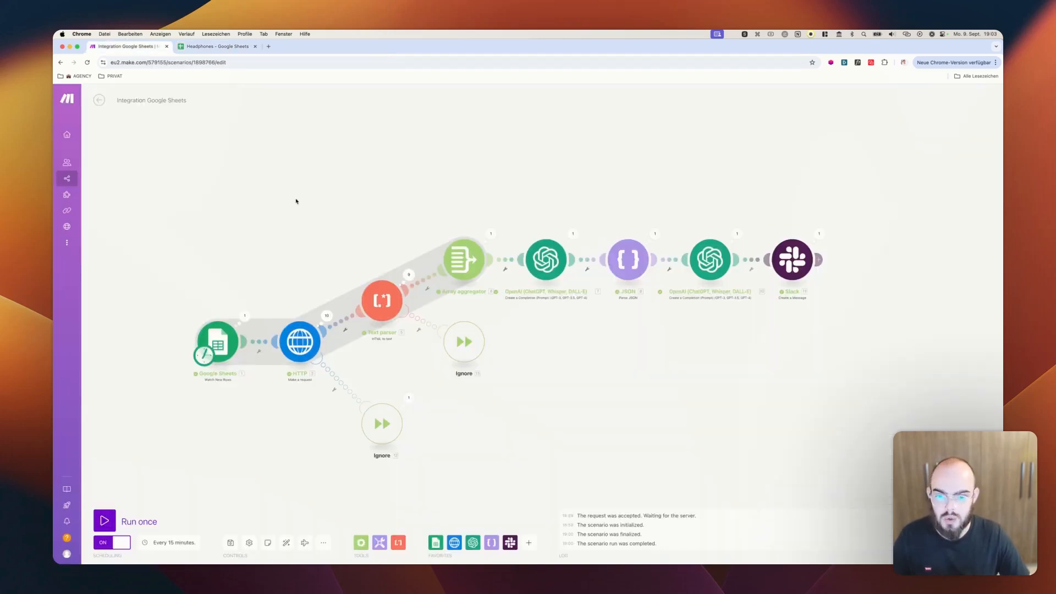
scroll(376, 229, down, 2)
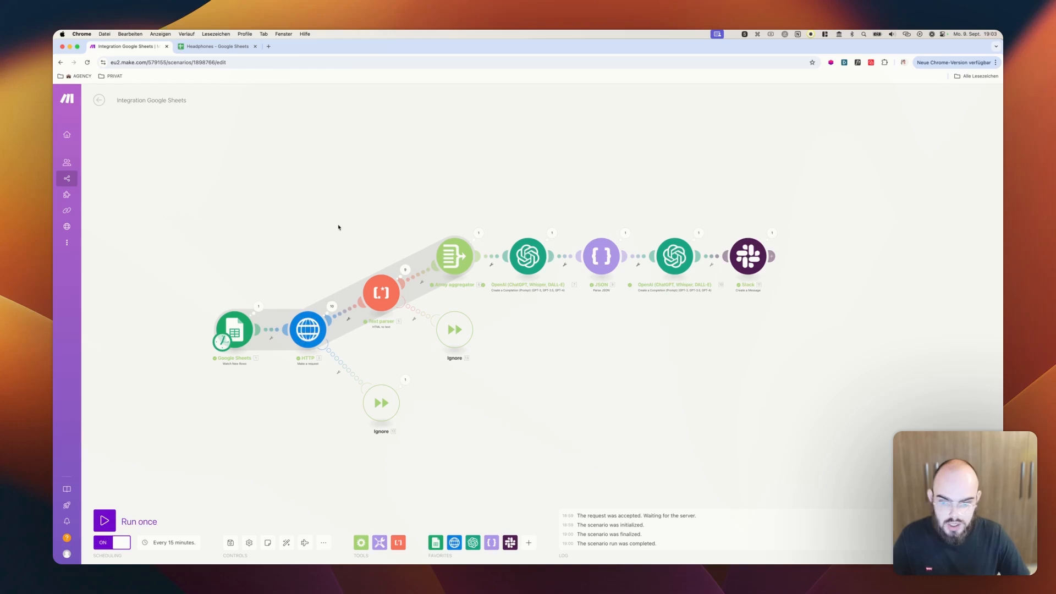